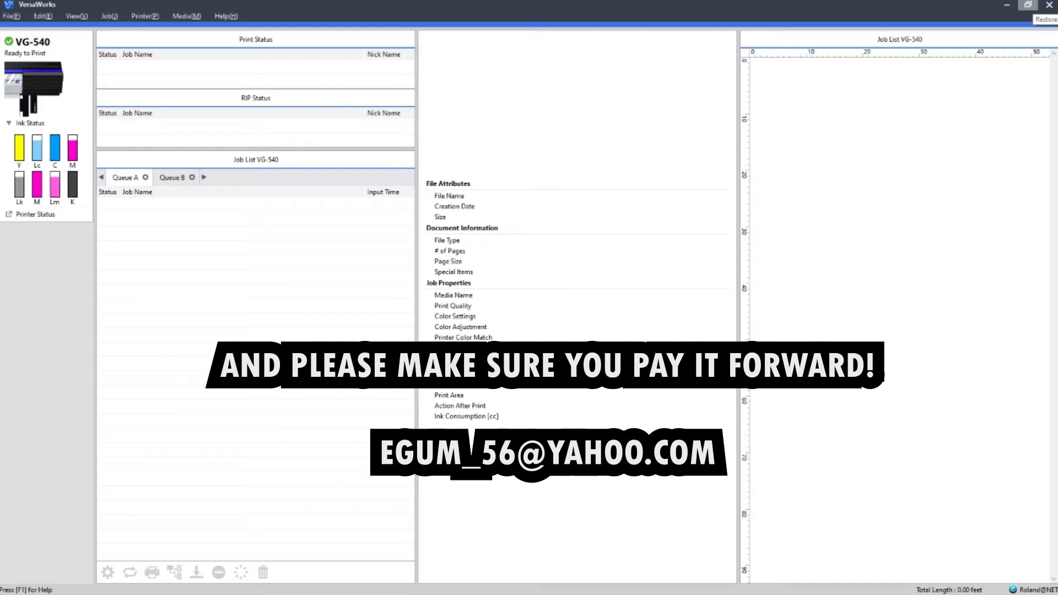
Step: Switch from VersaWorks and Illustrator to Photoshop and examine the transparent background around the Station 91 logo's flames
{"action": "left_click", "coordinate": [1007, 4]}
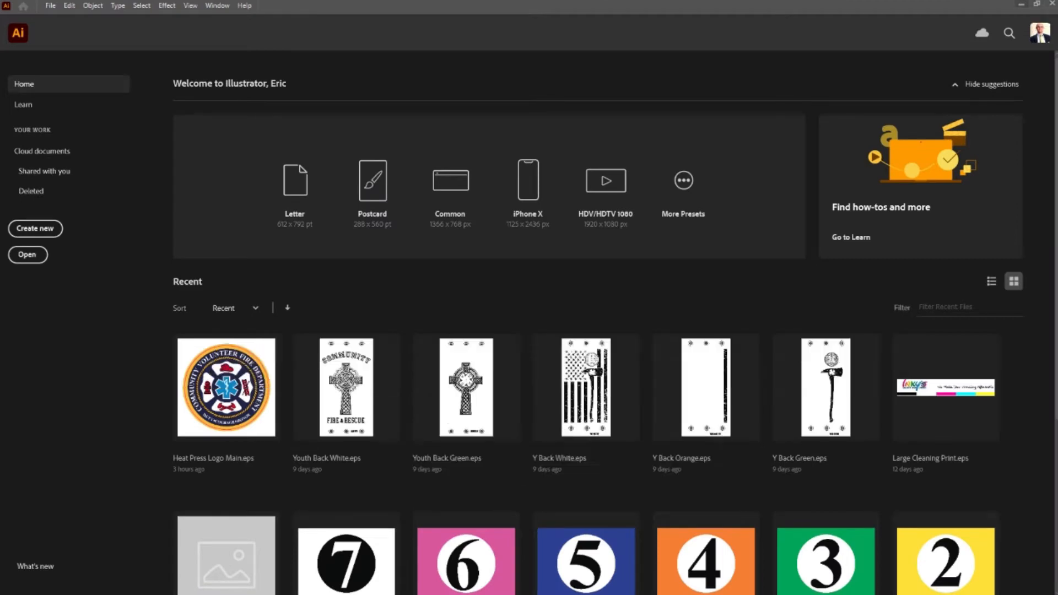
{"action": "left_click", "coordinate": [1021, 5]}
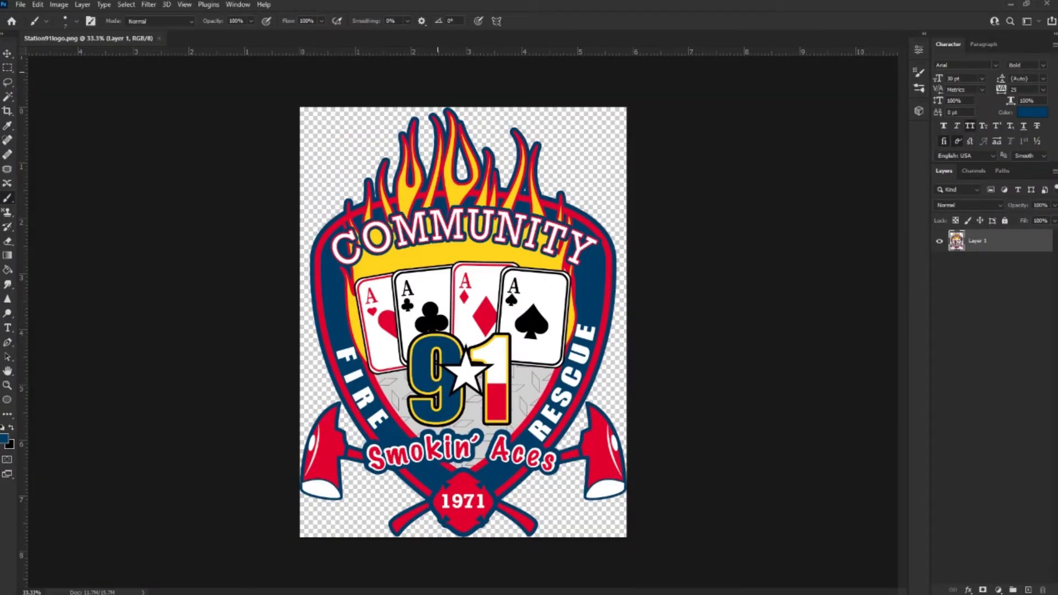
{"action": "key", "text": "v"}
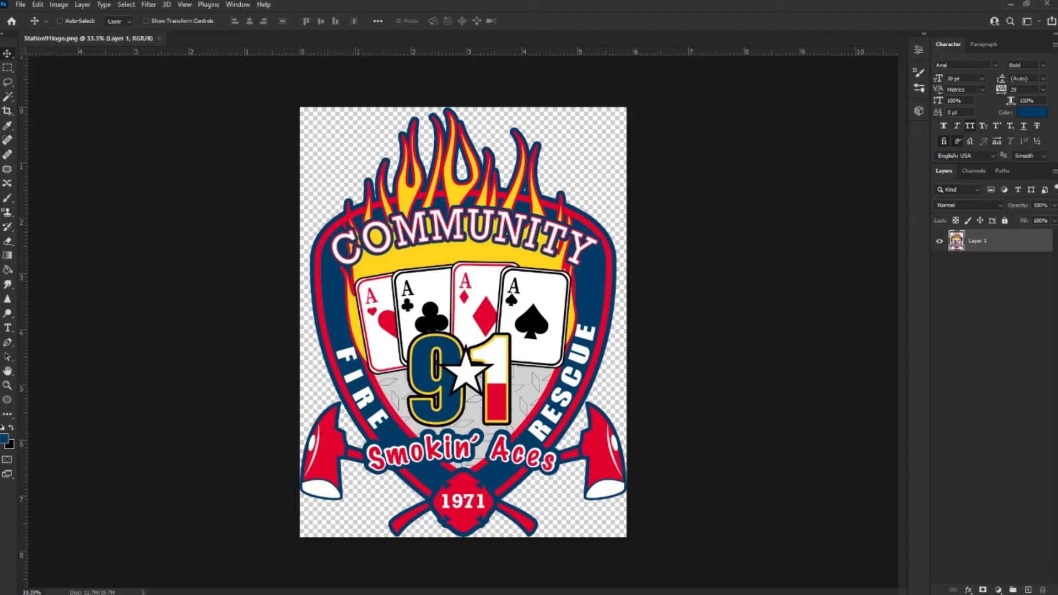
{"action": "scroll", "coordinate": [387, 121], "scroll_direction": "up", "scroll_amount": 9}
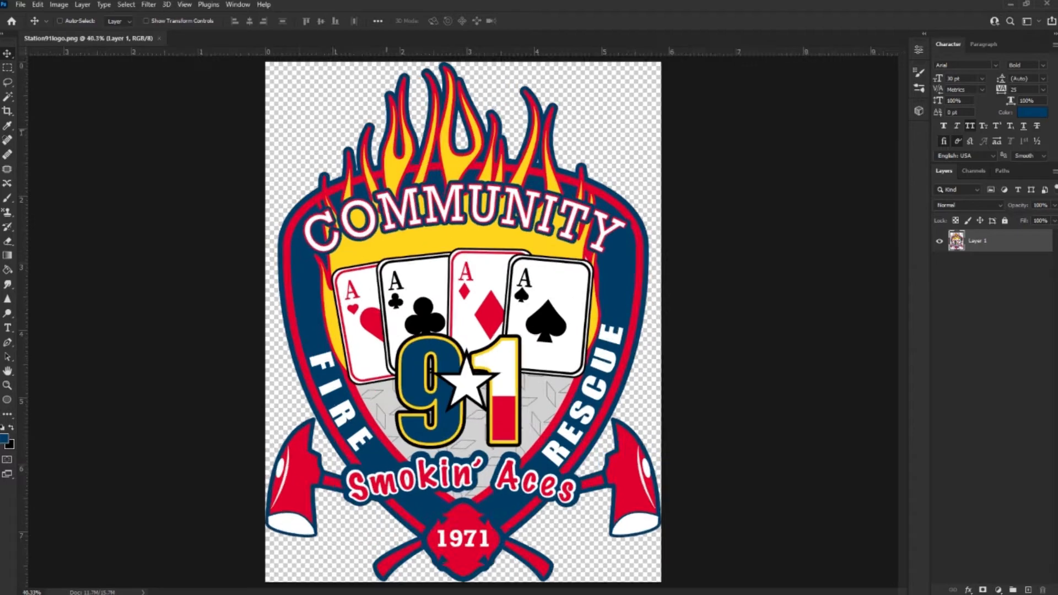
{"action": "left_click_drag", "start_coordinate": [407, 119], "coordinate": [449, 231]}
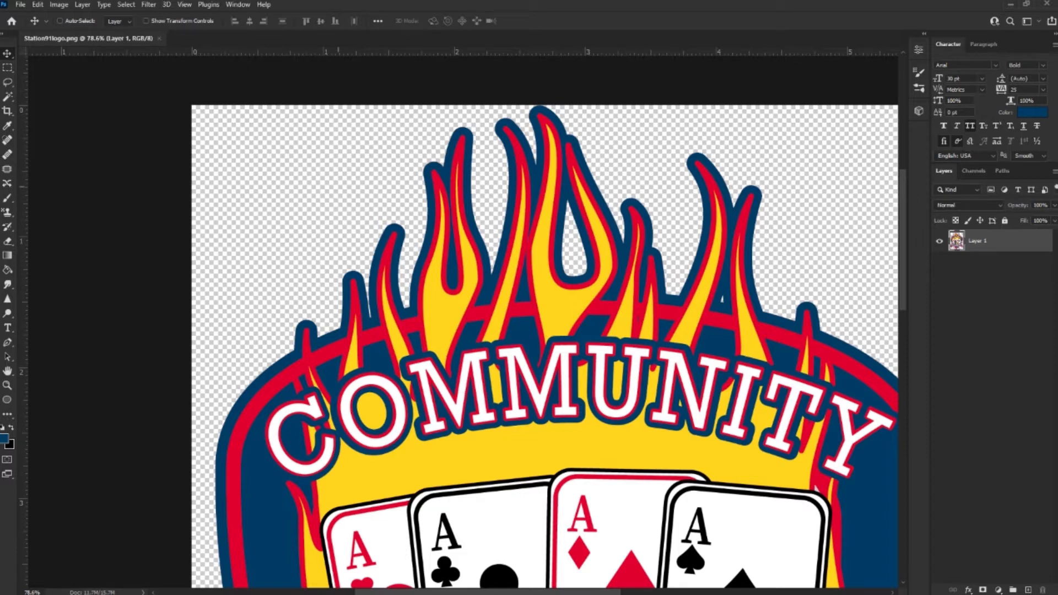
{"action": "key", "text": "ctrl+0"}
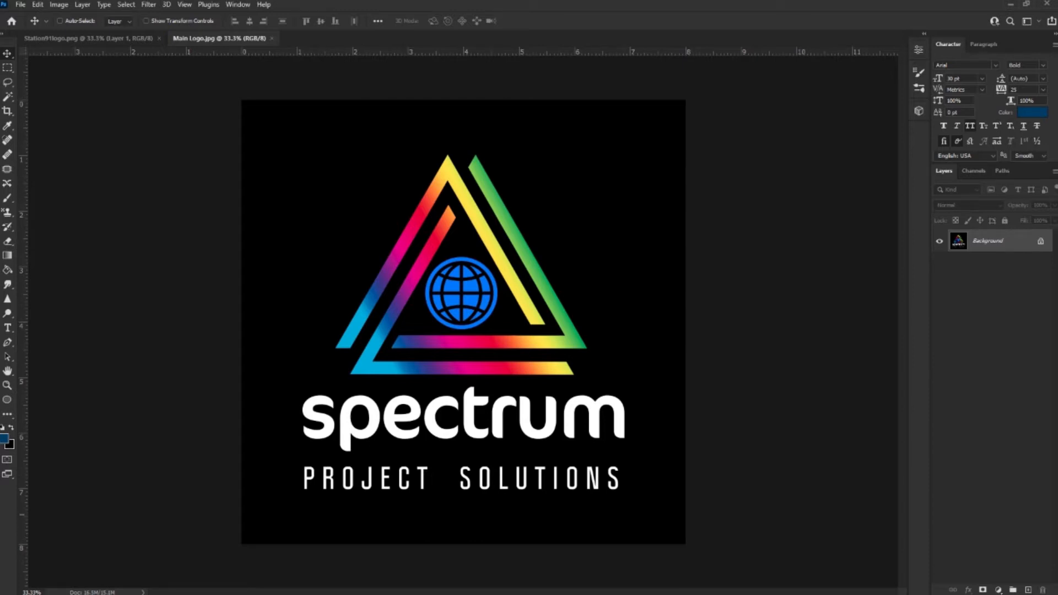
Step: Convert the Main Logo.jpg background into a normal layer and erase test strokes through the black area beside the triangle
{"action": "double_click", "coordinate": [986, 240]}
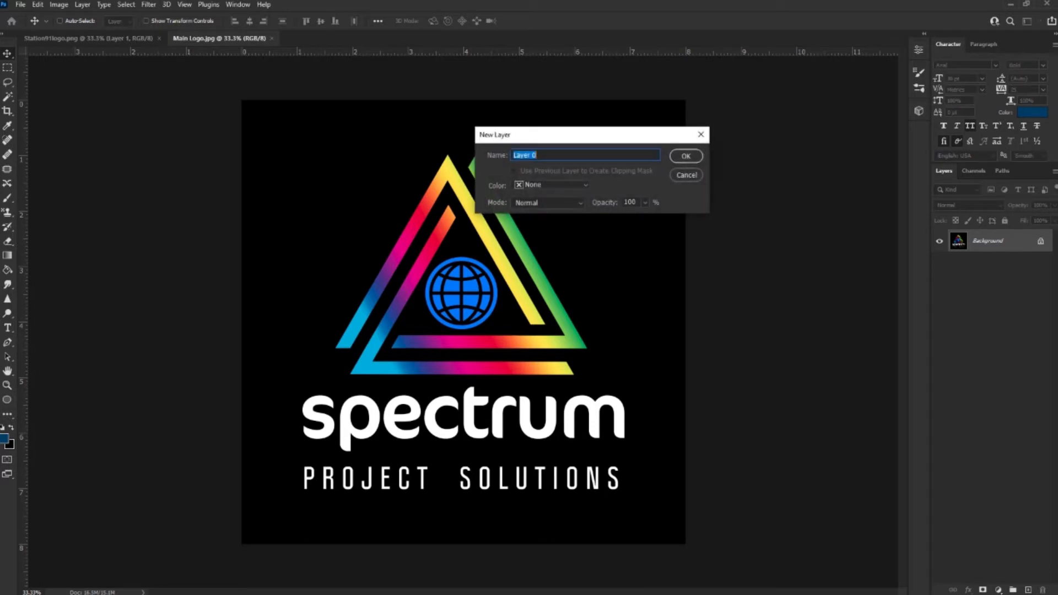
{"action": "left_click", "coordinate": [685, 156]}
{"action": "key", "text": "e"}
{"action": "mouse_move", "coordinate": [579, 121]}
{"action": "left_mouse_down"}
{"action": "mouse_move", "coordinate": [661, 182]}
{"action": "mouse_move", "coordinate": [573, 127]}
{"action": "mouse_move", "coordinate": [650, 212]}
{"action": "mouse_move", "coordinate": [668, 158]}
{"action": "left_mouse_up"}
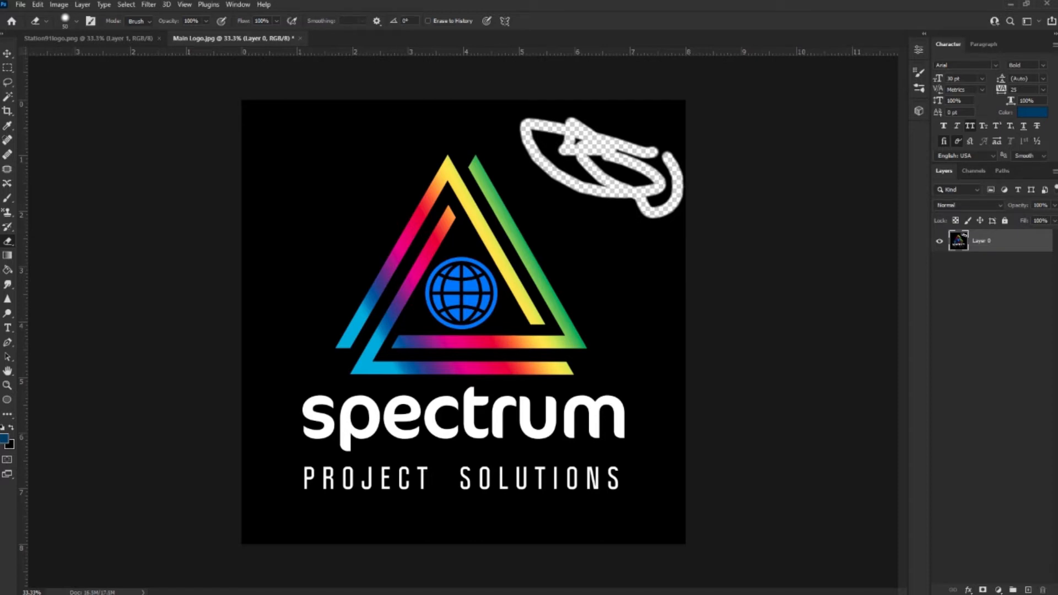
Step: Close Main Logo.jpg without saving the changes and reactivate the Move tool
{"action": "key", "text": "ctrl+w"}
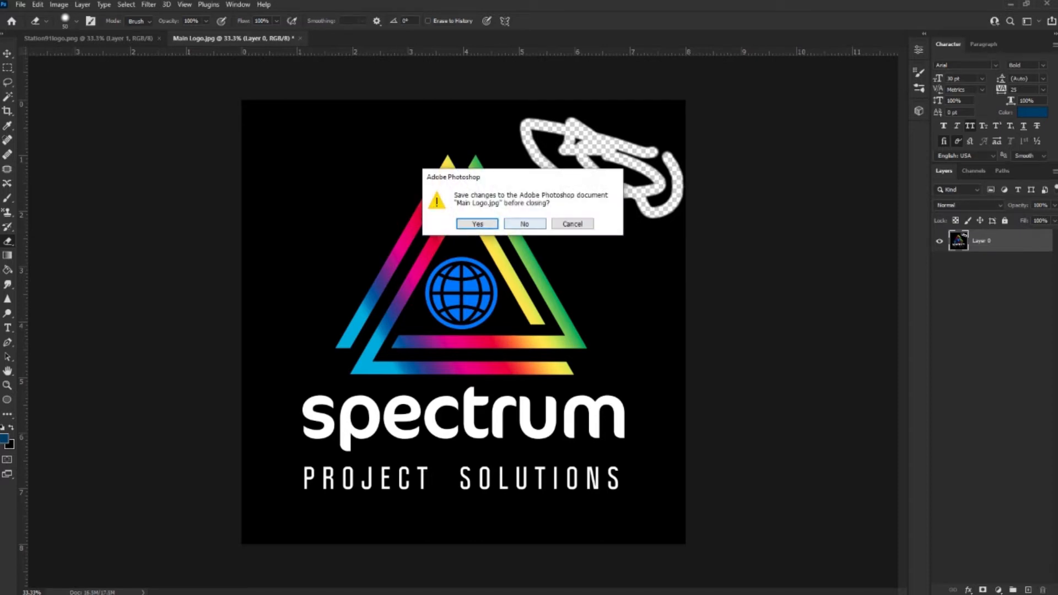
{"action": "key", "text": "n"}
{"action": "key", "text": "v"}
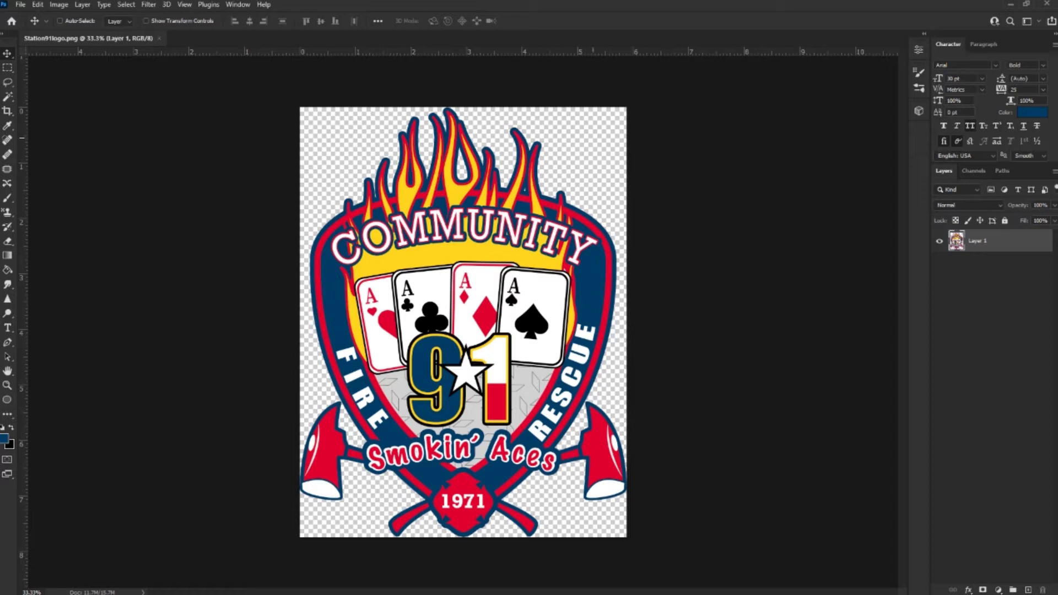
Step: Create a new 3 x 3 inch document at 300 ppi in RGB Color with a transparent background
{"action": "left_click", "coordinate": [20, 4]}
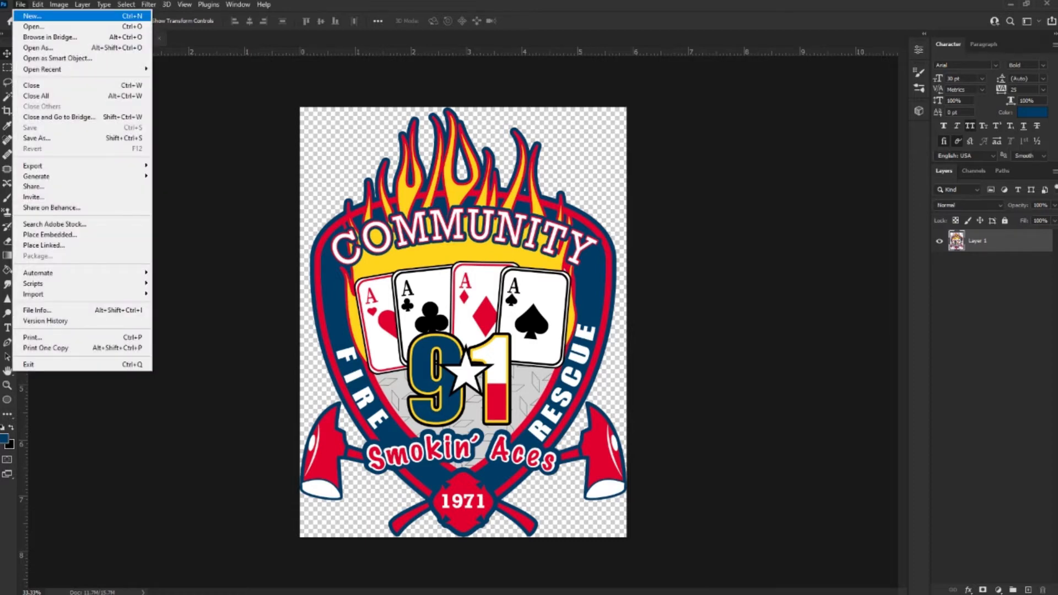
{"action": "left_click", "coordinate": [33, 16]}
{"action": "left_click", "coordinate": [381, 220]}
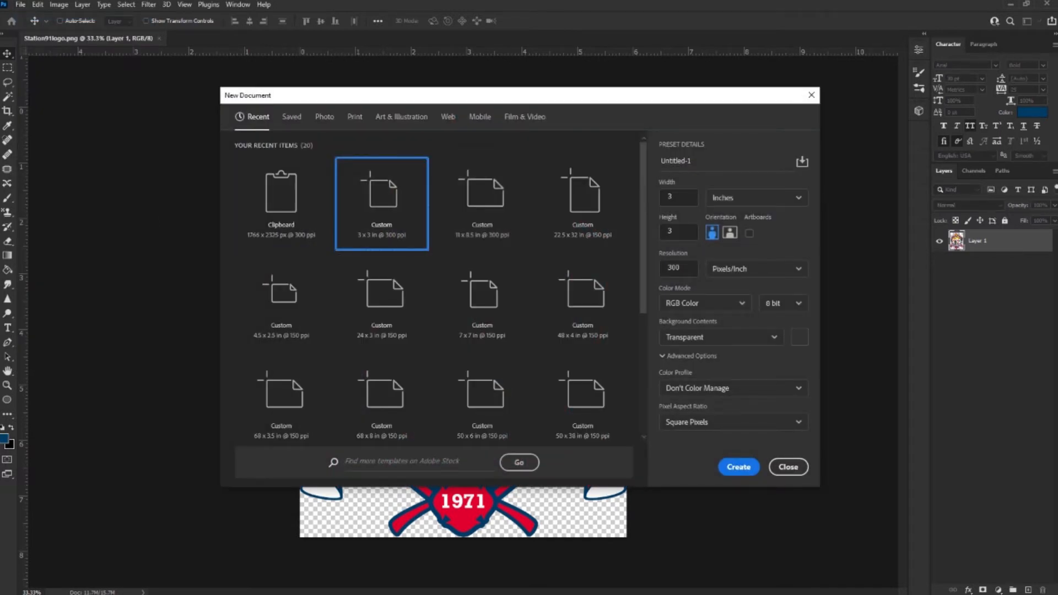
{"action": "left_click", "coordinate": [739, 466]}
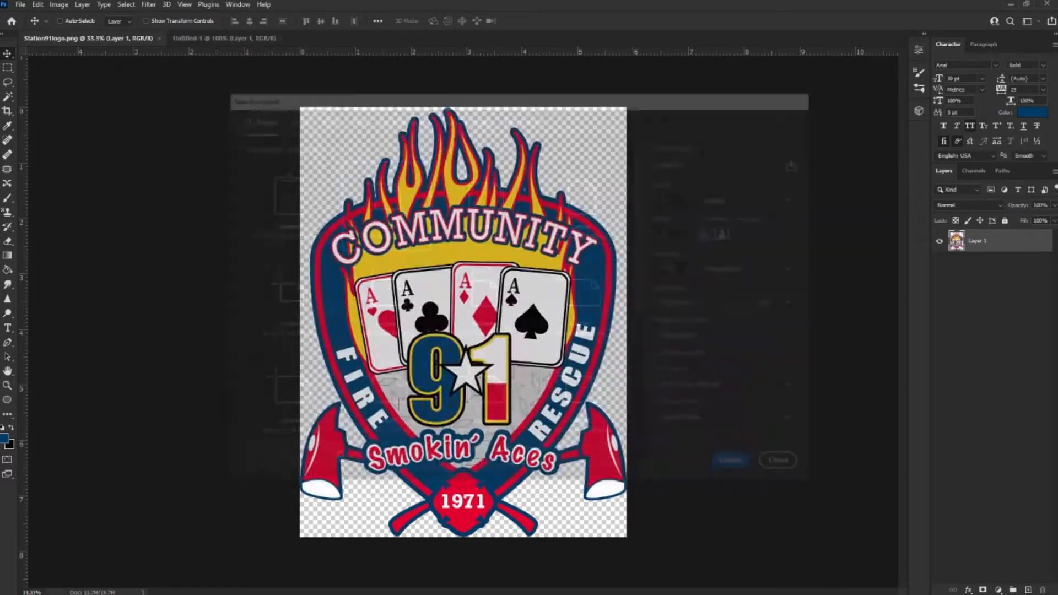
{"action": "scroll", "coordinate": [573, 228], "scroll_direction": "down", "scroll_amount": 2}
{"action": "scroll", "coordinate": [573, 228], "scroll_direction": "up", "scroll_amount": 1}
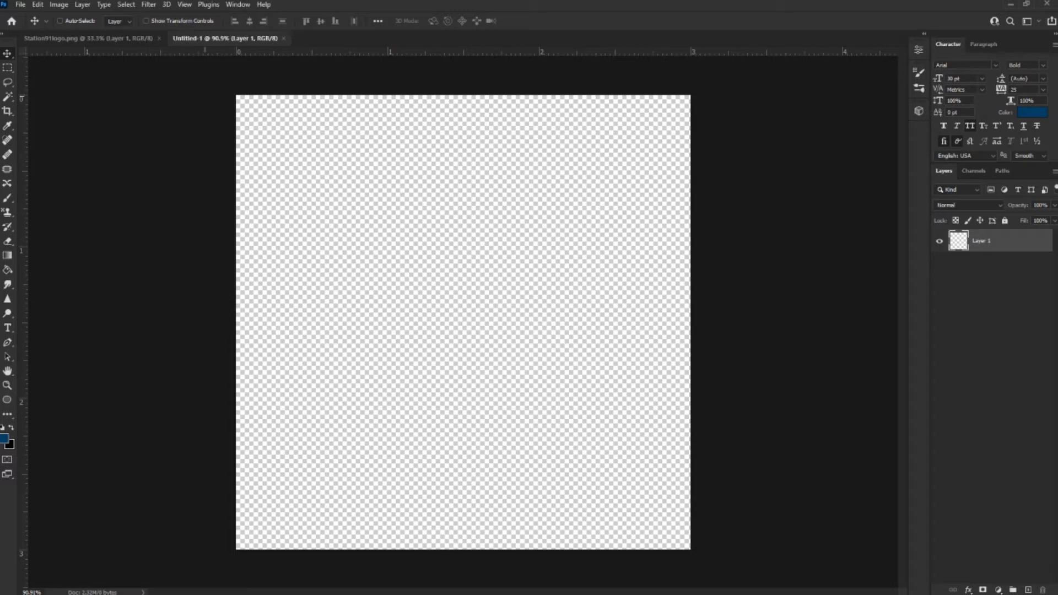
Step: Copy the entire Station 91 logo from Station91logo.png and paste it into the new Untitled-1 document
{"action": "left_click", "coordinate": [88, 39]}
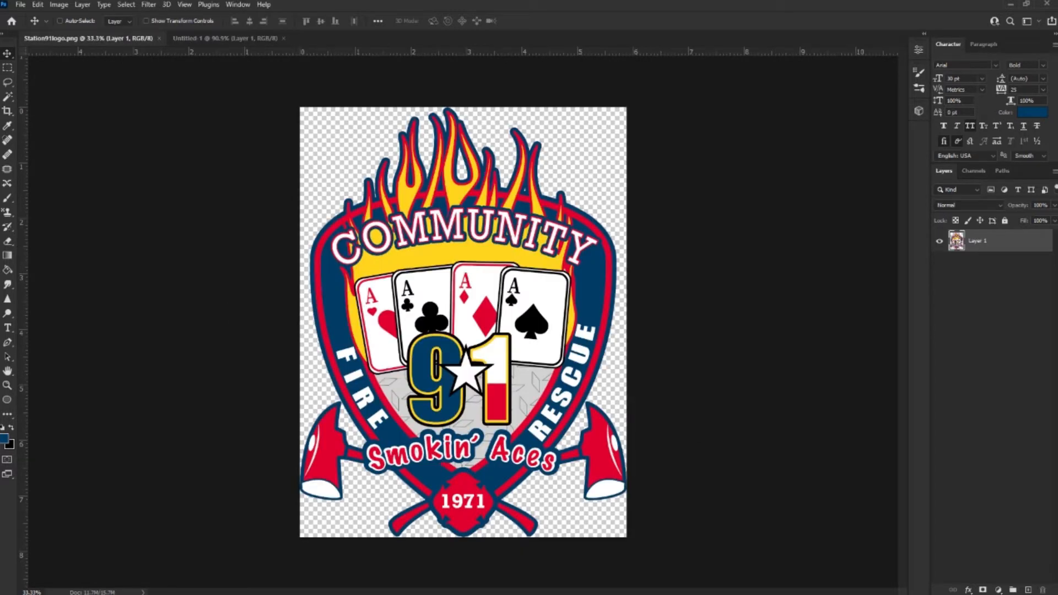
{"action": "key", "text": "ctrl+a"}
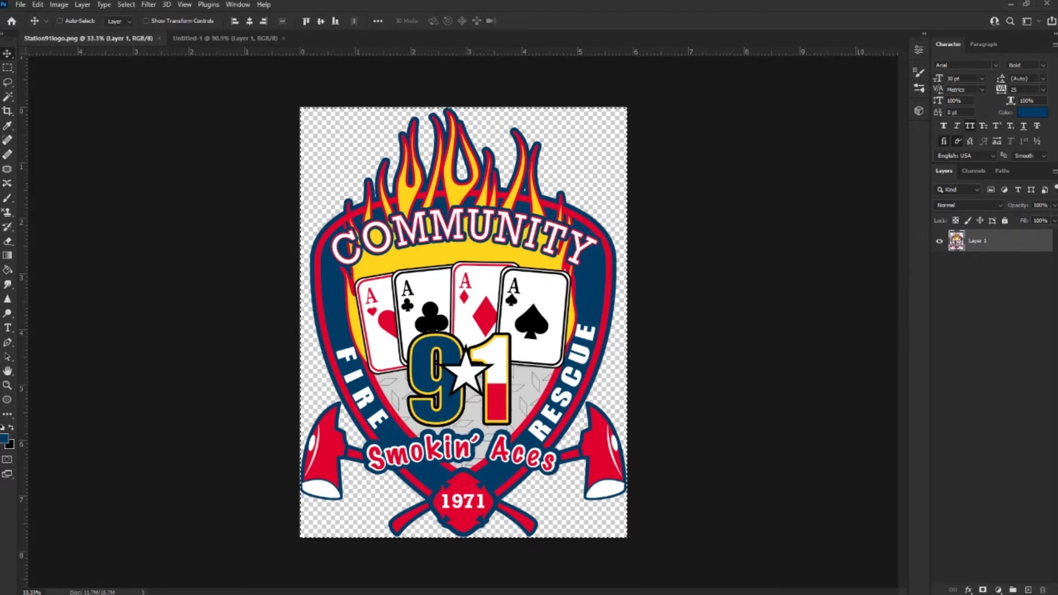
{"action": "left_click", "coordinate": [225, 39]}
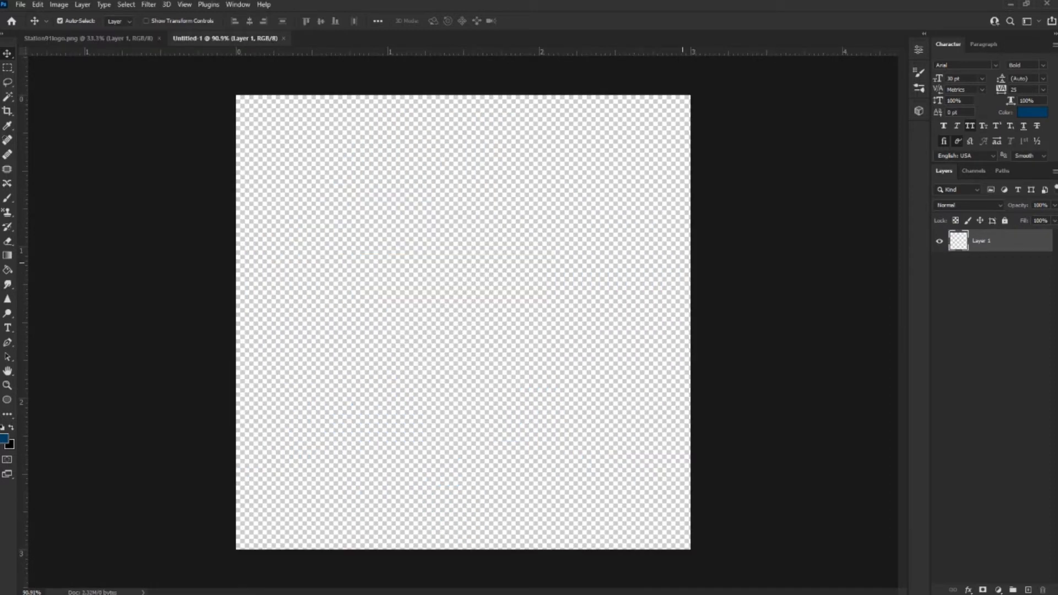
{"action": "key", "text": "ctrl+v"}
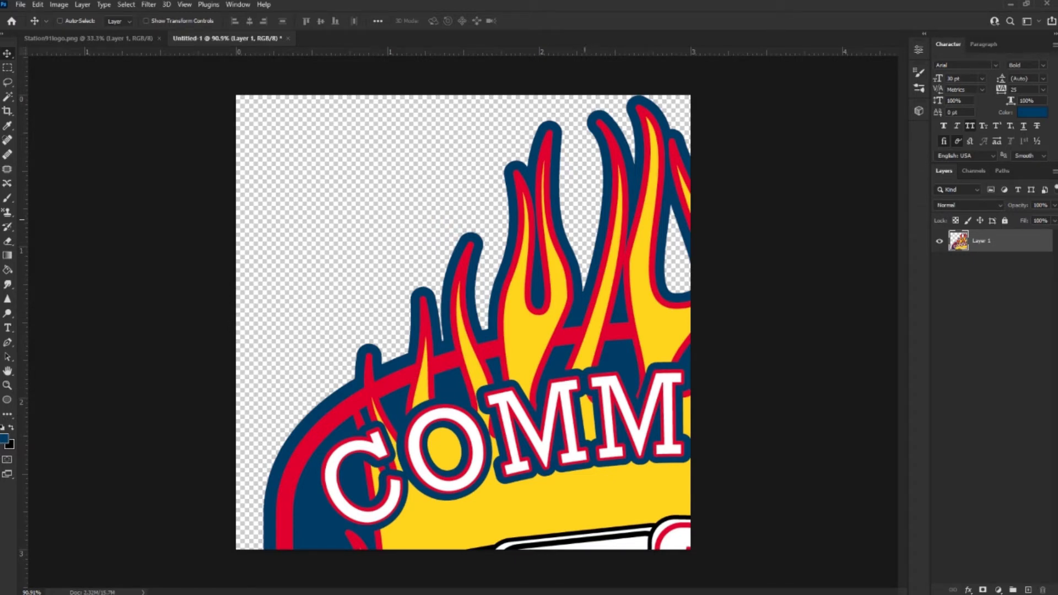
Step: Scale the pasted logo proportionally to about 35% and centre it on the canvas
{"action": "key", "text": "ctrl+t"}
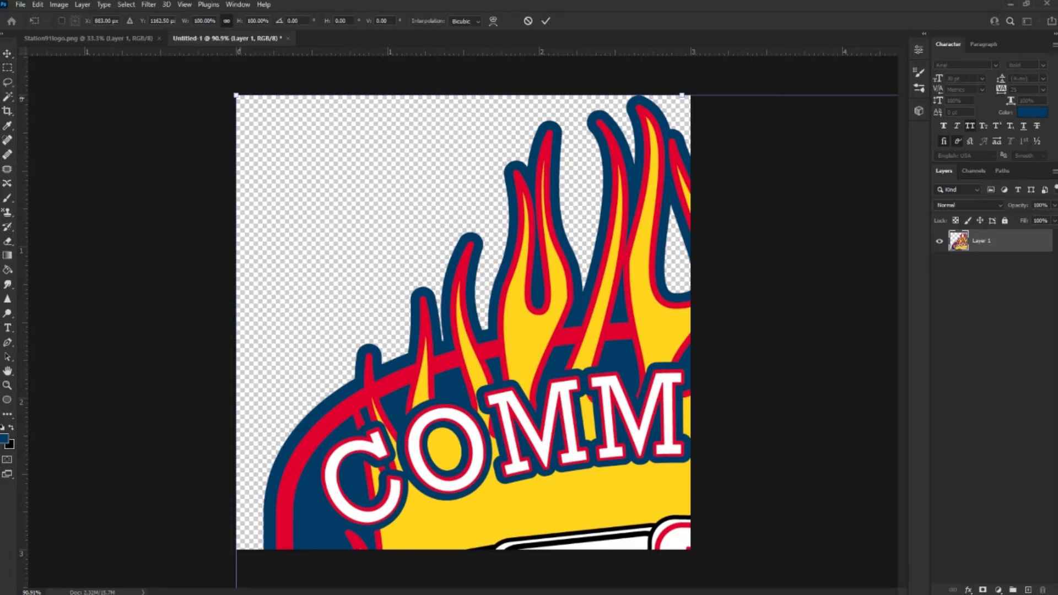
{"action": "left_click_drag", "start_coordinate": [236, 94], "coordinate": [413, 253]}
{"action": "left_click_drag", "start_coordinate": [568, 353], "coordinate": [478, 215]}
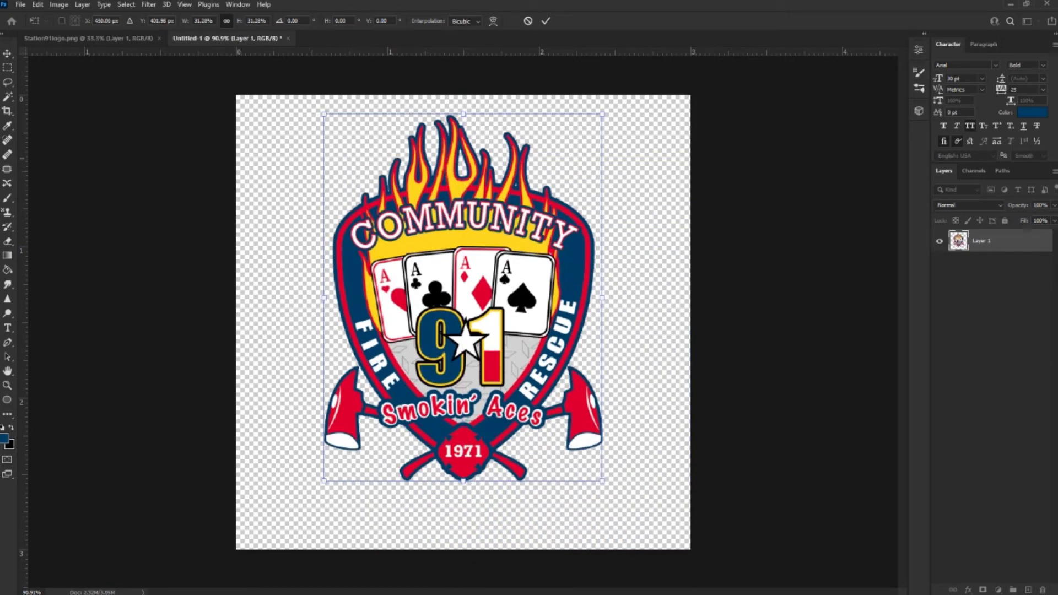
{"action": "left_click_drag", "start_coordinate": [509, 240], "coordinate": [516, 257]}
{"action": "left_click_drag", "start_coordinate": [609, 500], "coordinate": [641, 543]}
{"action": "left_click_drag", "start_coordinate": [556, 377], "coordinate": [543, 340]}
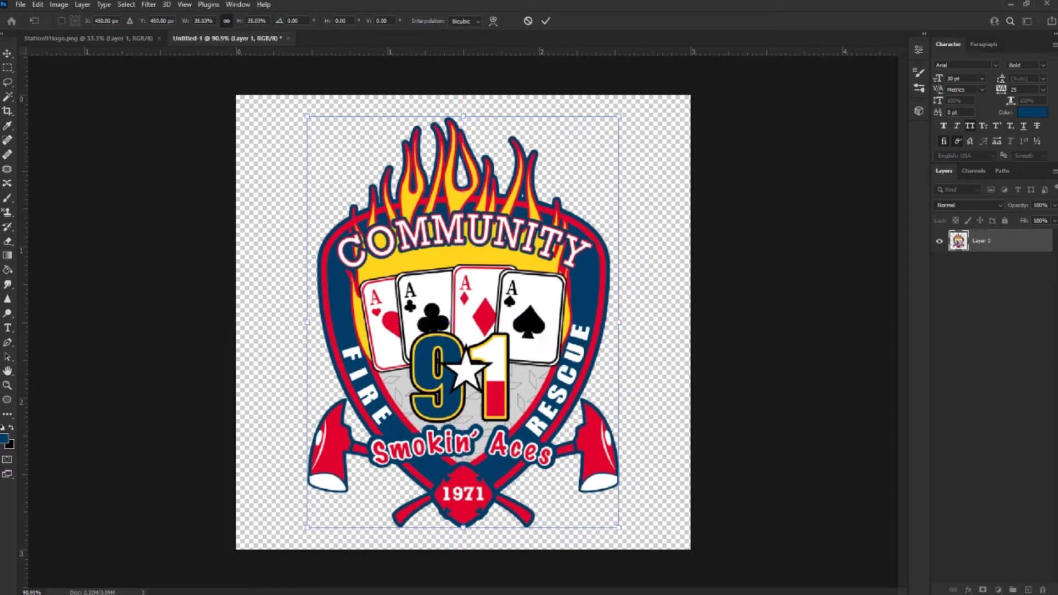
{"action": "key", "text": "Return"}
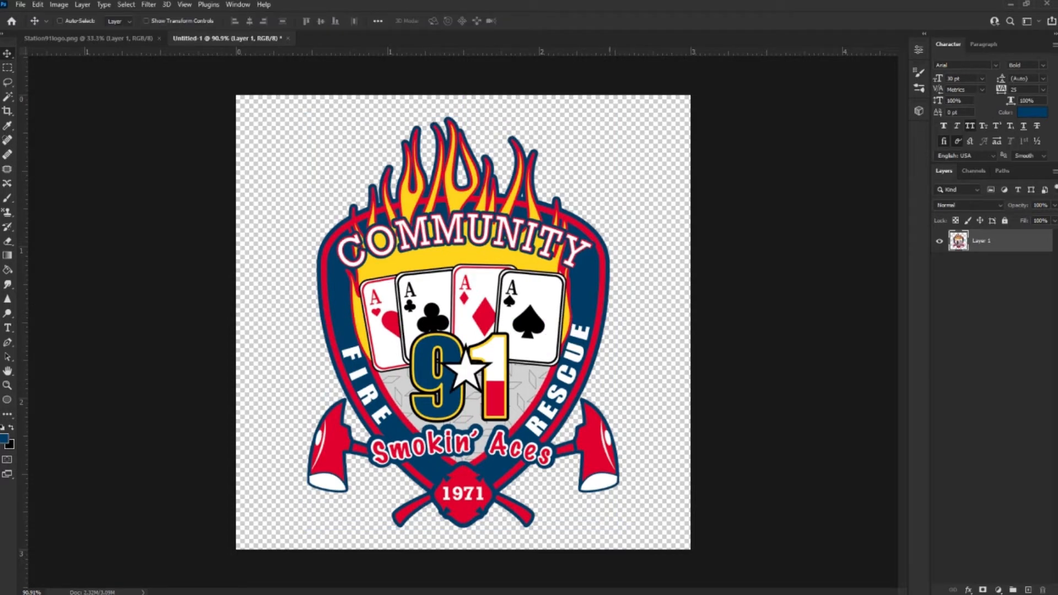
Step: Add an outside stroke of about 13 px in dark blue #153a66 at 100% opacity around the logo layer
{"action": "scroll", "coordinate": [504, 169], "scroll_direction": "up", "scroll_amount": 5}
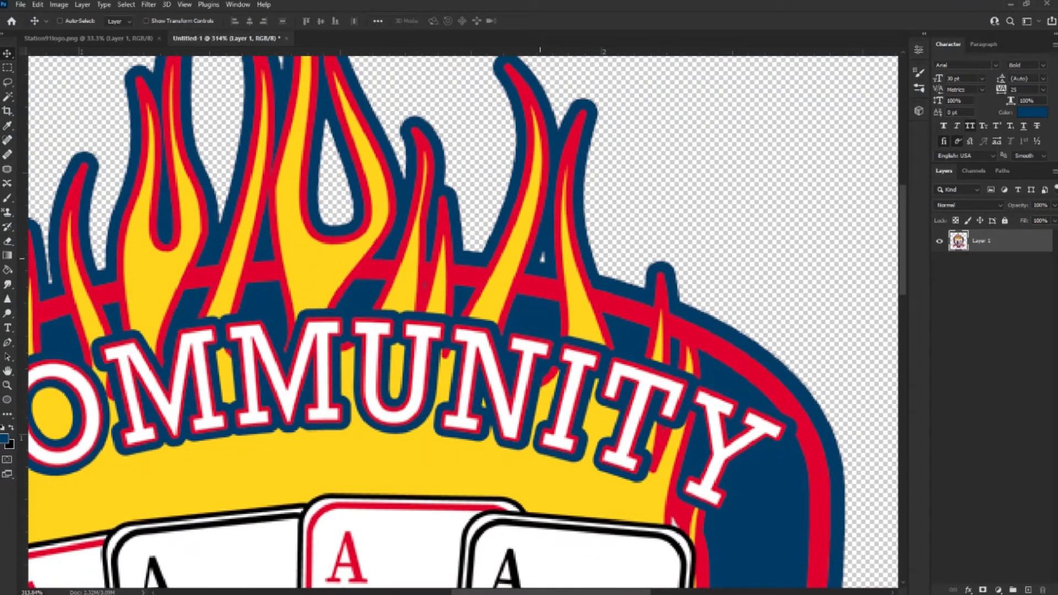
{"action": "left_click_drag", "start_coordinate": [504, 220], "coordinate": [588, 358]}
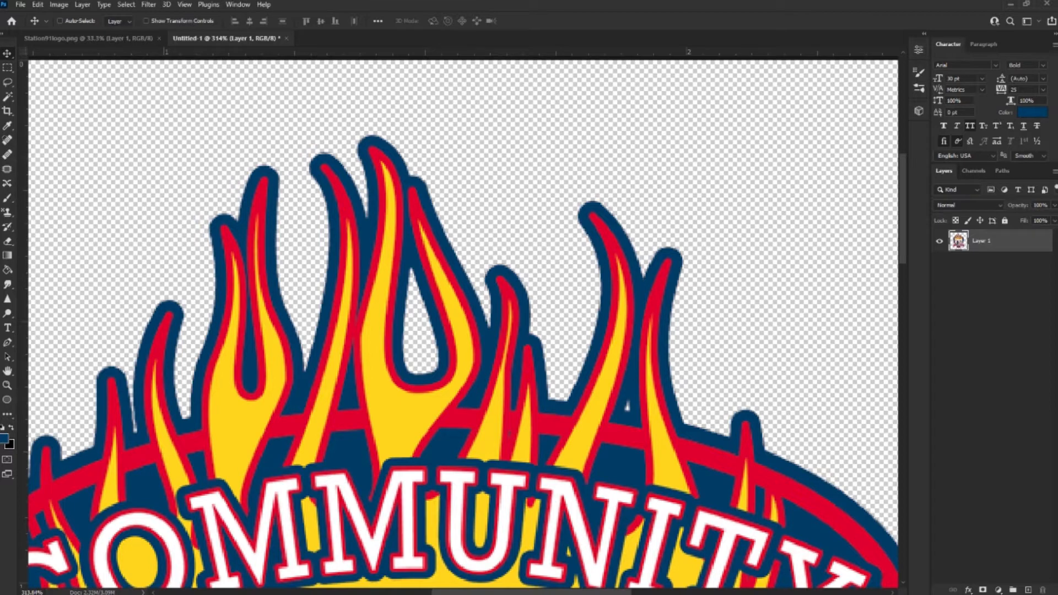
{"action": "scroll", "coordinate": [463, 325], "scroll_direction": "down", "scroll_amount": 5}
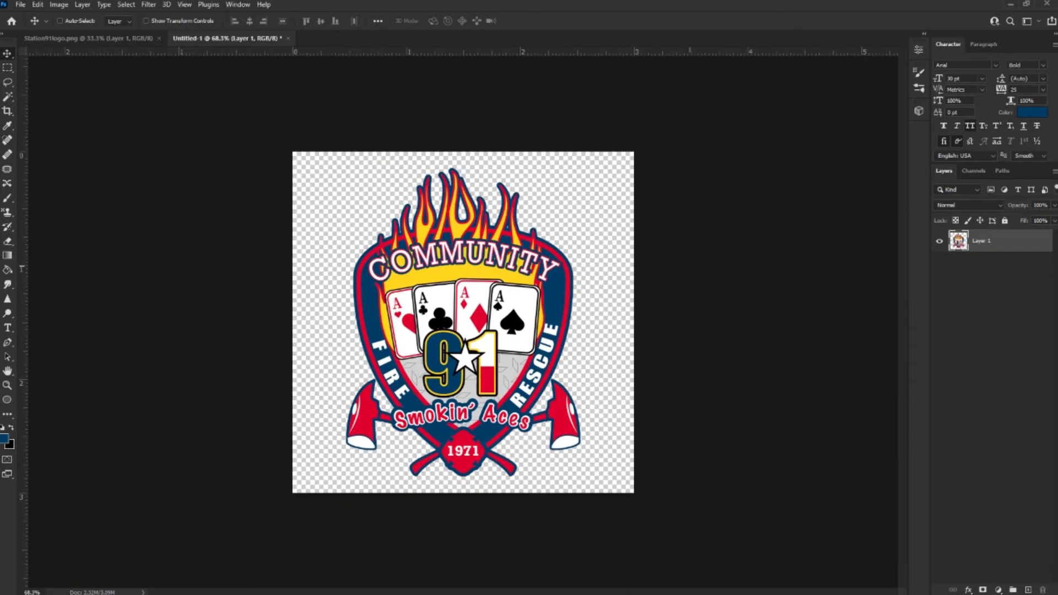
{"action": "scroll", "coordinate": [565, 278], "scroll_direction": "up", "scroll_amount": 2}
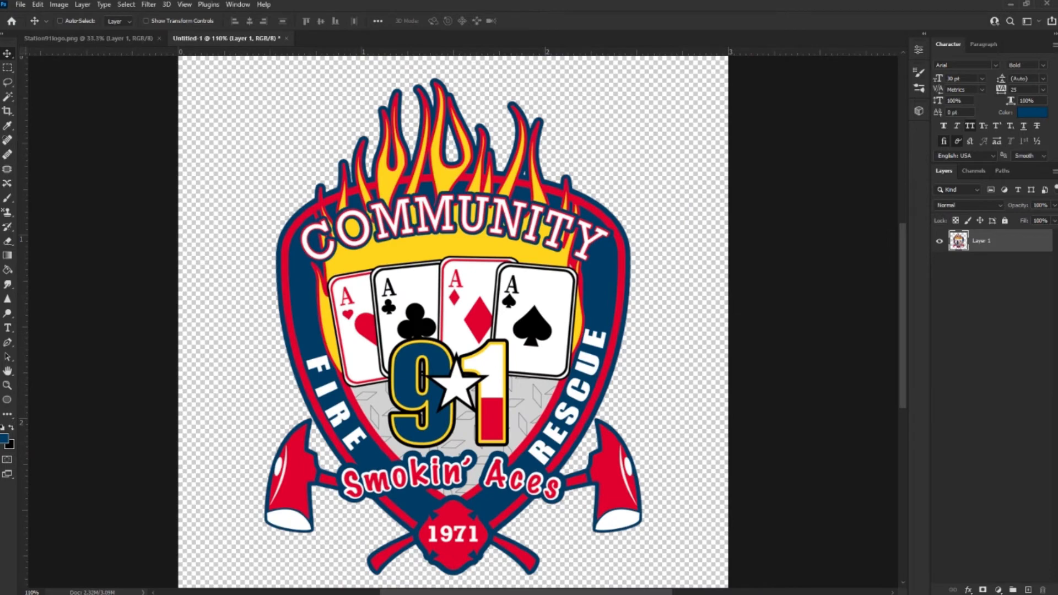
{"action": "double_click", "coordinate": [992, 241]}
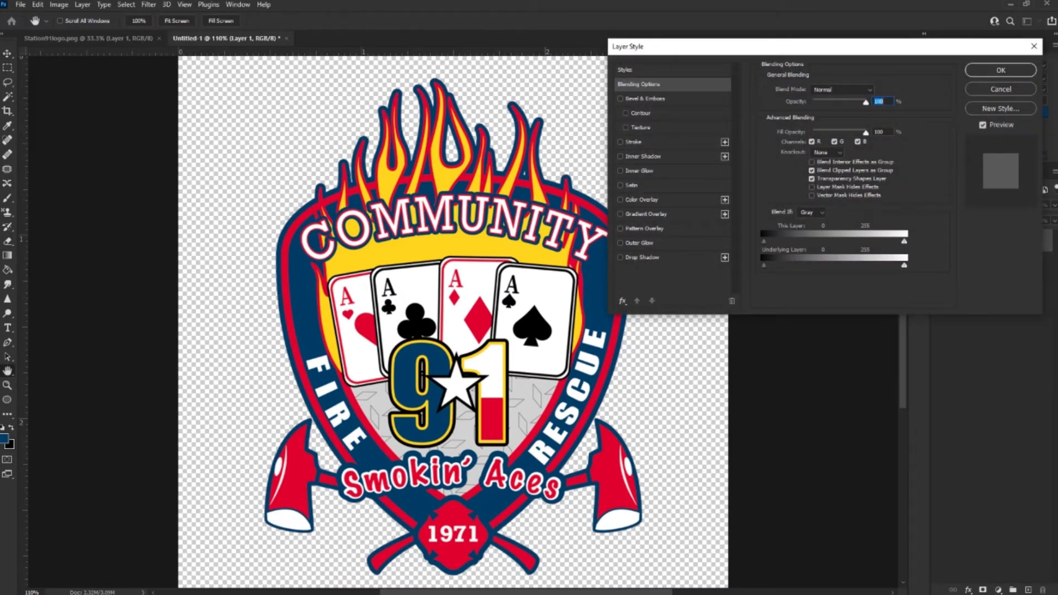
{"action": "left_click", "coordinate": [633, 142]}
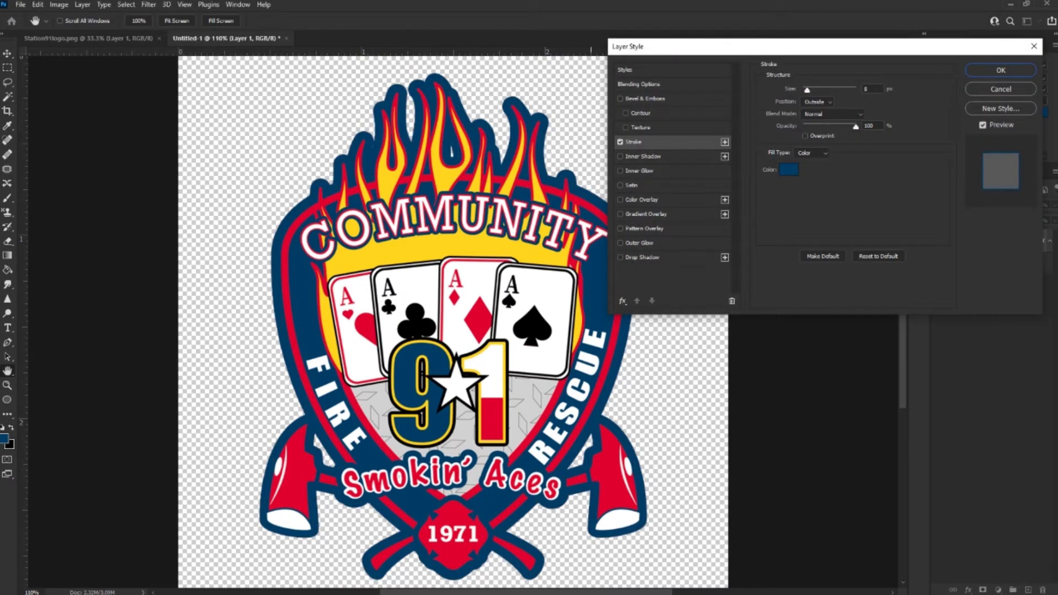
{"action": "left_click", "coordinate": [788, 170]}
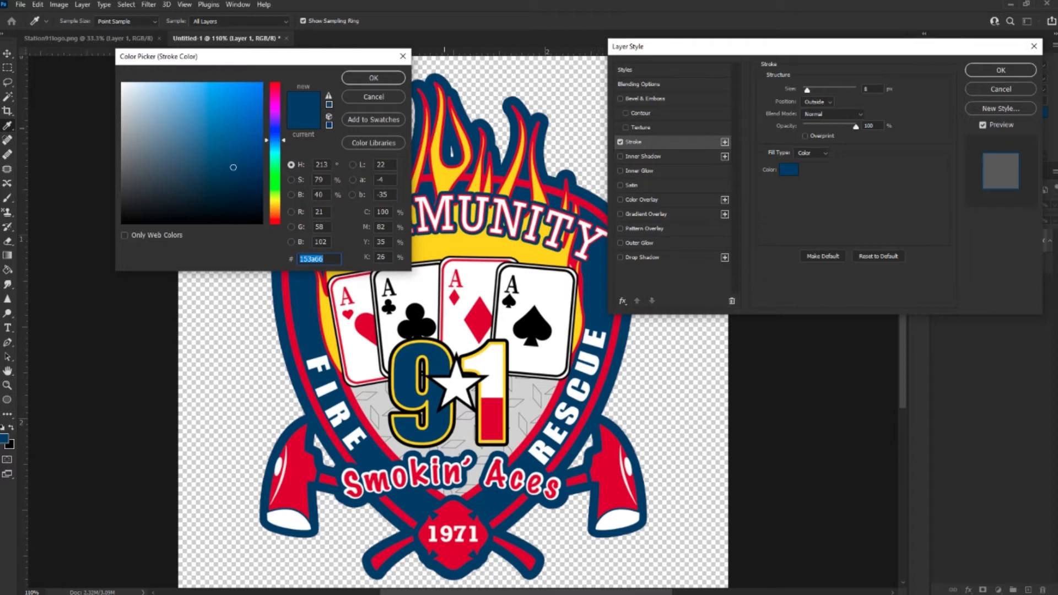
{"action": "key", "text": "Return"}
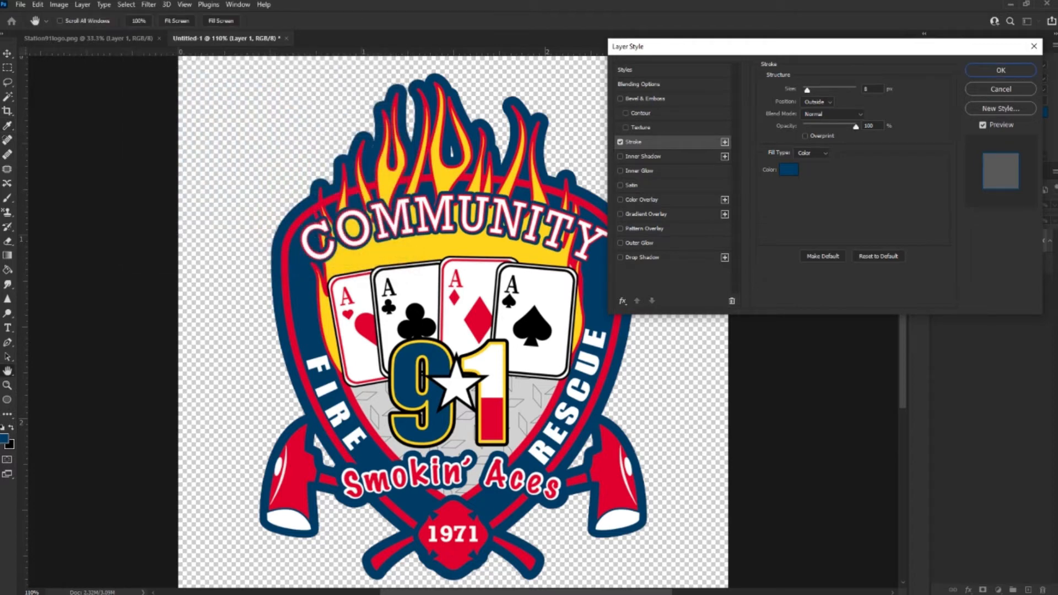
{"action": "left_click_drag", "start_coordinate": [806, 90], "coordinate": [808, 90]}
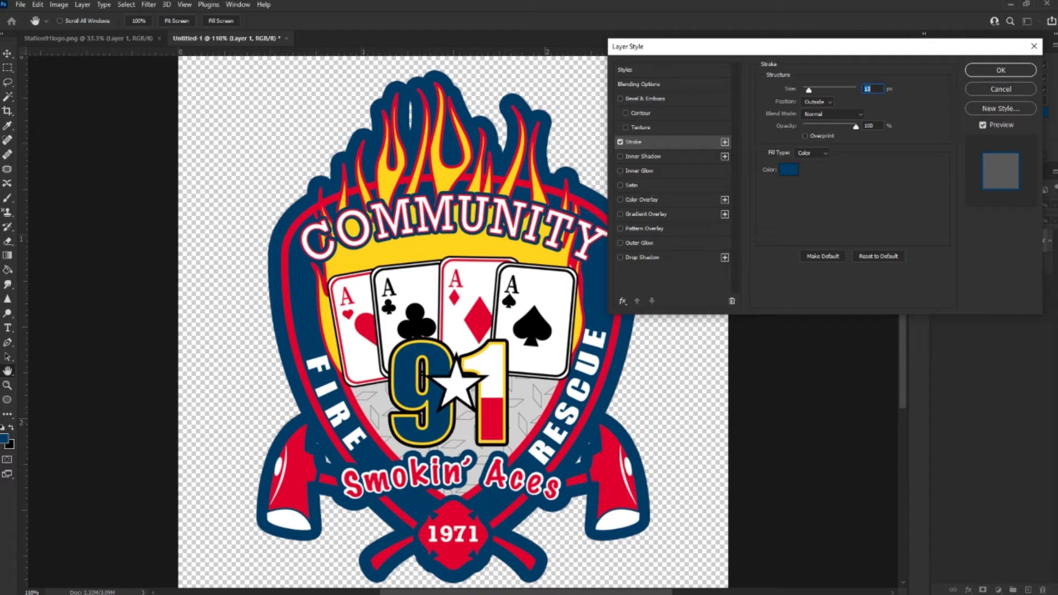
{"action": "key", "text": "Return"}
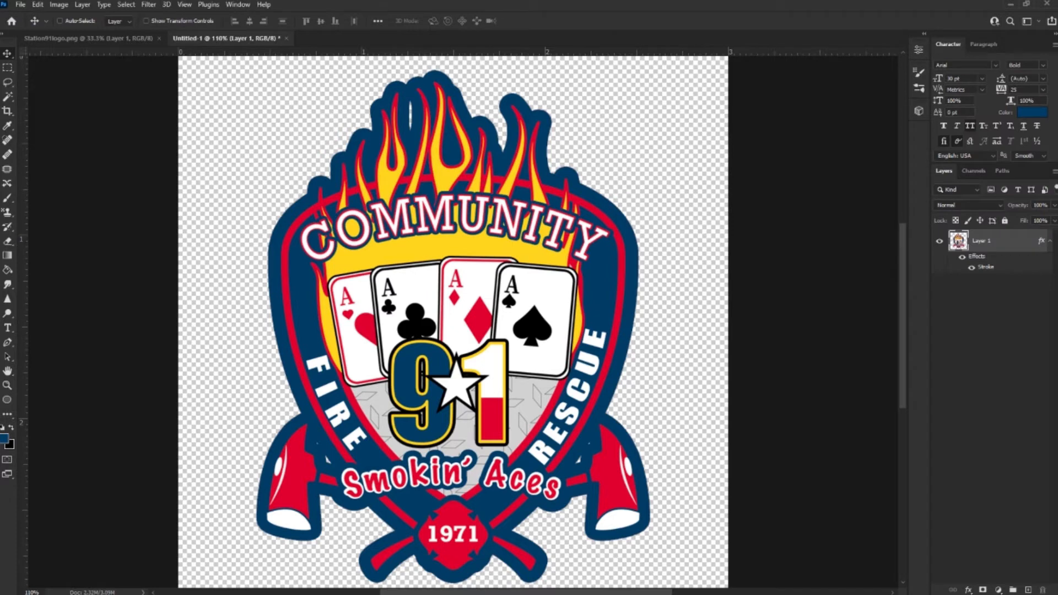
Step: Rasterize the layer style so the logo's stroke merges into Layer 1
{"action": "right_click", "coordinate": [1007, 241]}
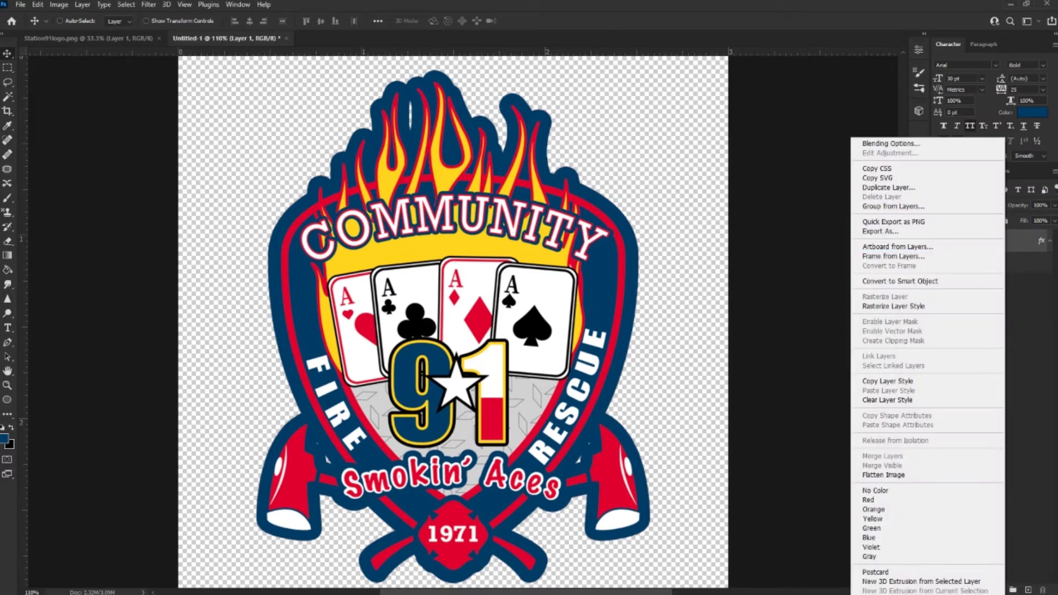
{"action": "left_click", "coordinate": [926, 306]}
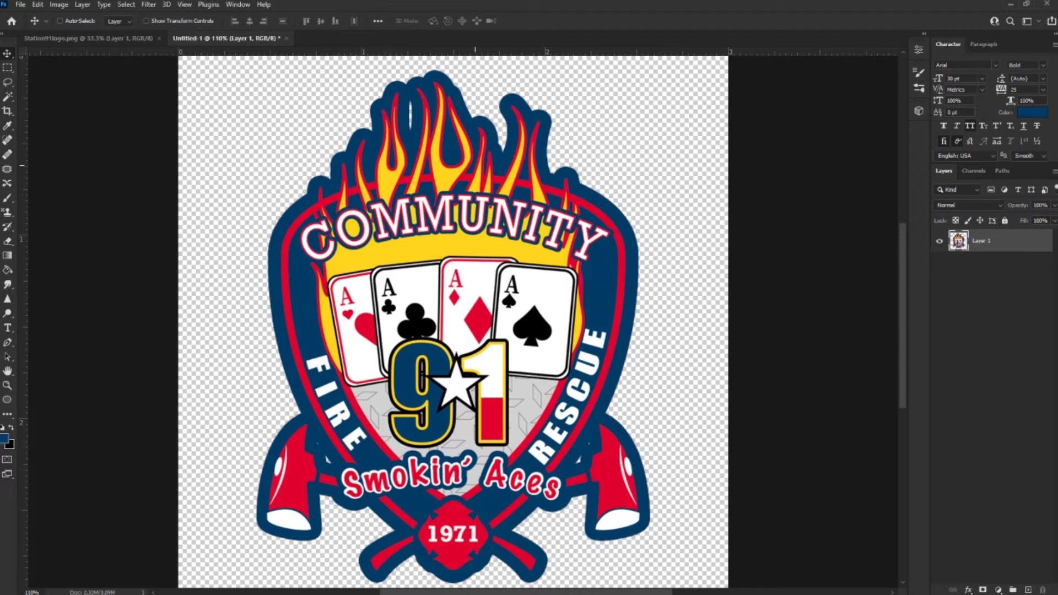
{"action": "scroll", "coordinate": [427, 67], "scroll_direction": "up", "scroll_amount": 5}
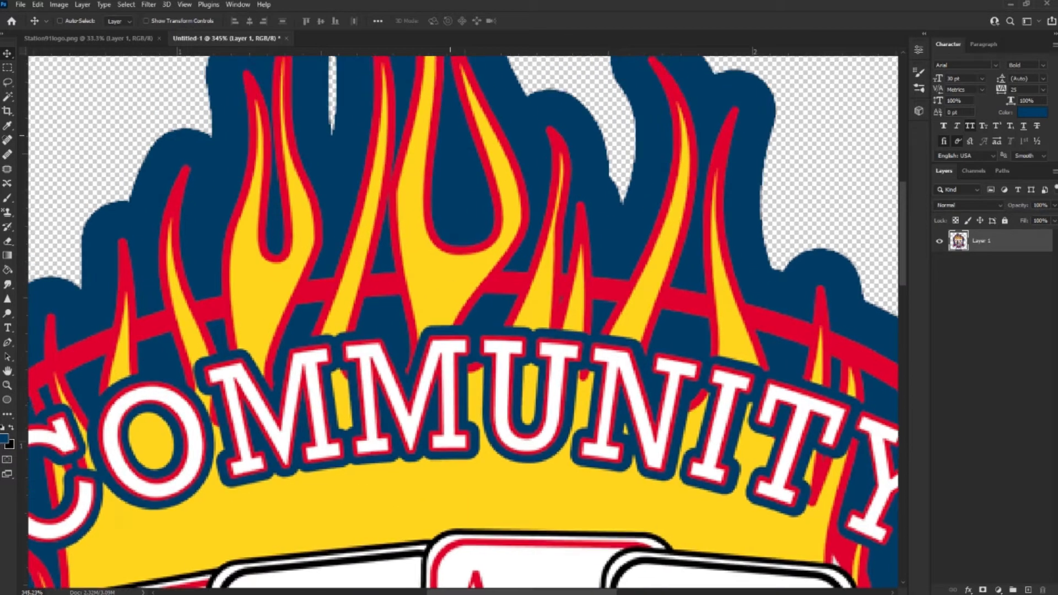
{"action": "key", "text": "b"}
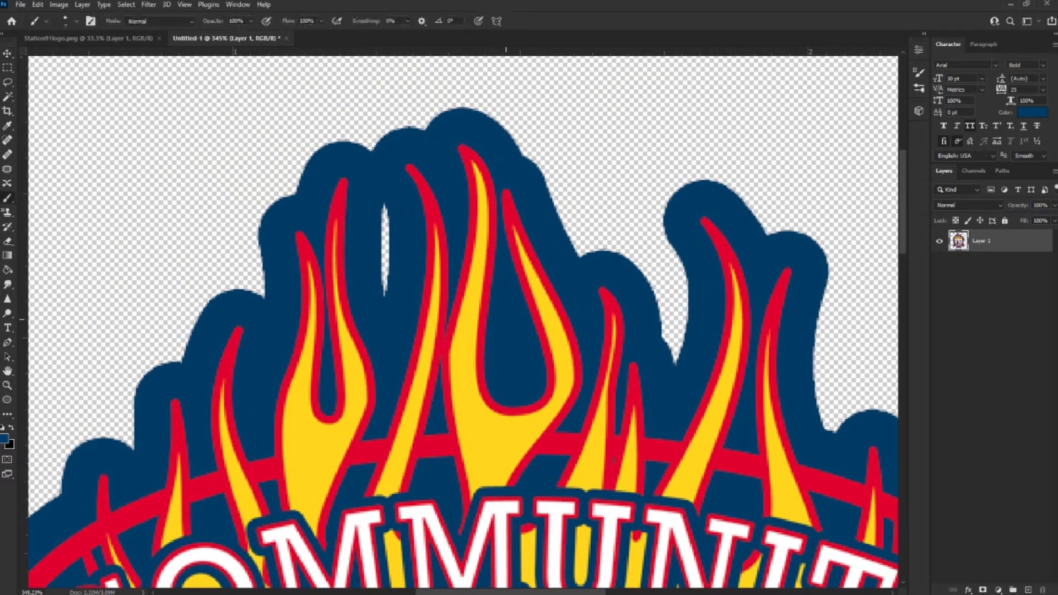
{"action": "key", "text": "d"}
{"action": "left_click_drag", "start_coordinate": [379, 178], "coordinate": [393, 211]}
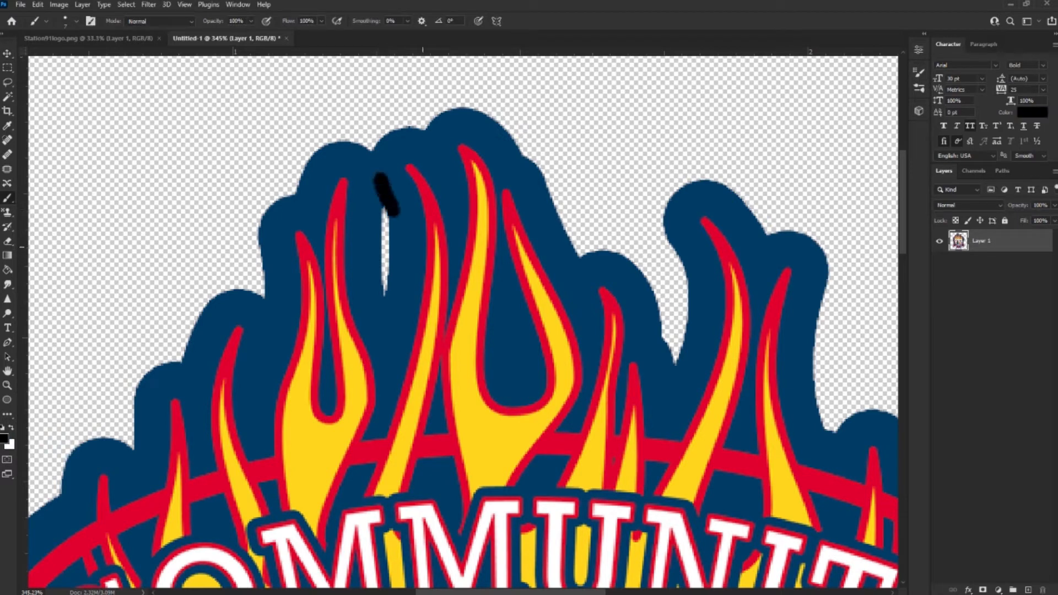
{"action": "key", "text": "ctrl+z"}
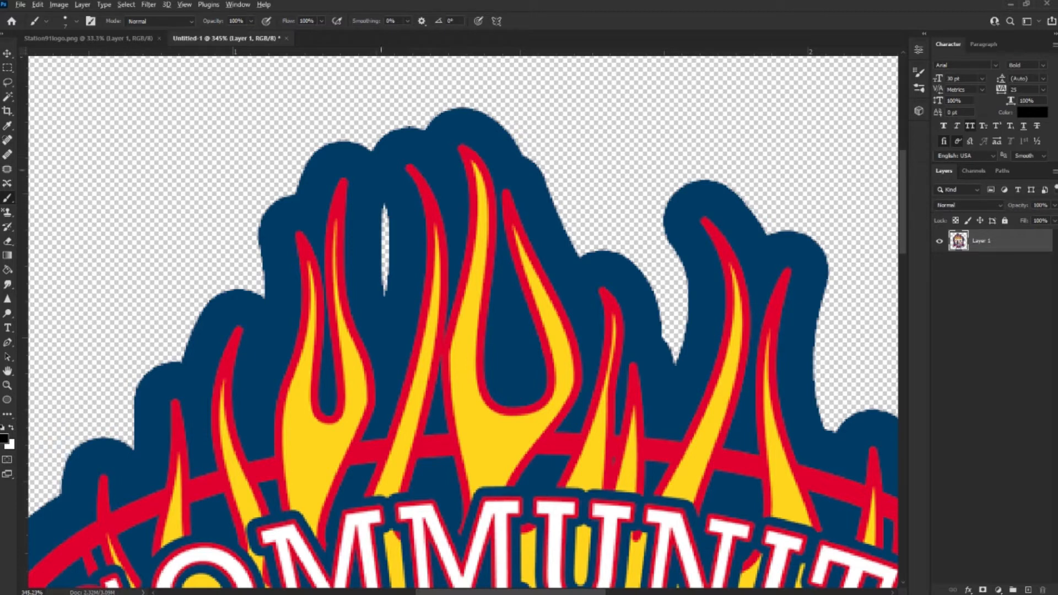
Step: Sample the outline's dark blue and brush over the narrow transparent gap between the tall flames
{"action": "left_click", "coordinate": [614, 460], "text": "alt"}
{"action": "mouse_move", "coordinate": [384, 204]}
{"action": "left_mouse_down"}
{"action": "mouse_move", "coordinate": [386, 282]}
{"action": "mouse_move", "coordinate": [389, 218]}
{"action": "left_mouse_up"}
{"action": "left_click_drag", "start_coordinate": [583, 296], "coordinate": [617, 272]}
Step: Brush dark blue over the small transparent gaps between the left axe head and the shield's FIRE edge
{"action": "scroll", "coordinate": [463, 325], "scroll_direction": "down", "scroll_amount": 10}
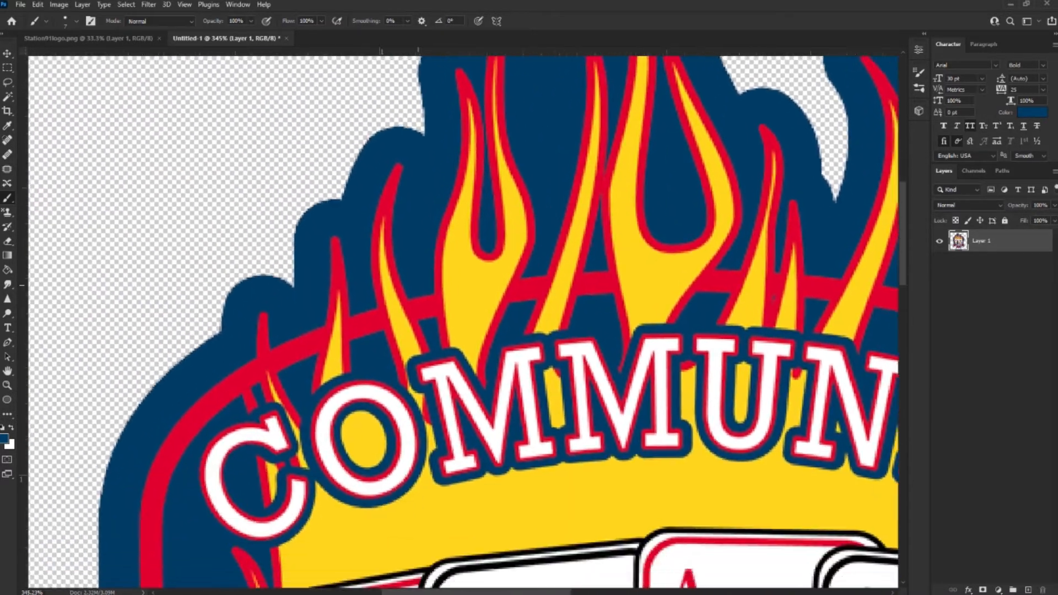
{"action": "scroll", "coordinate": [463, 386], "scroll_direction": "down", "scroll_amount": 5}
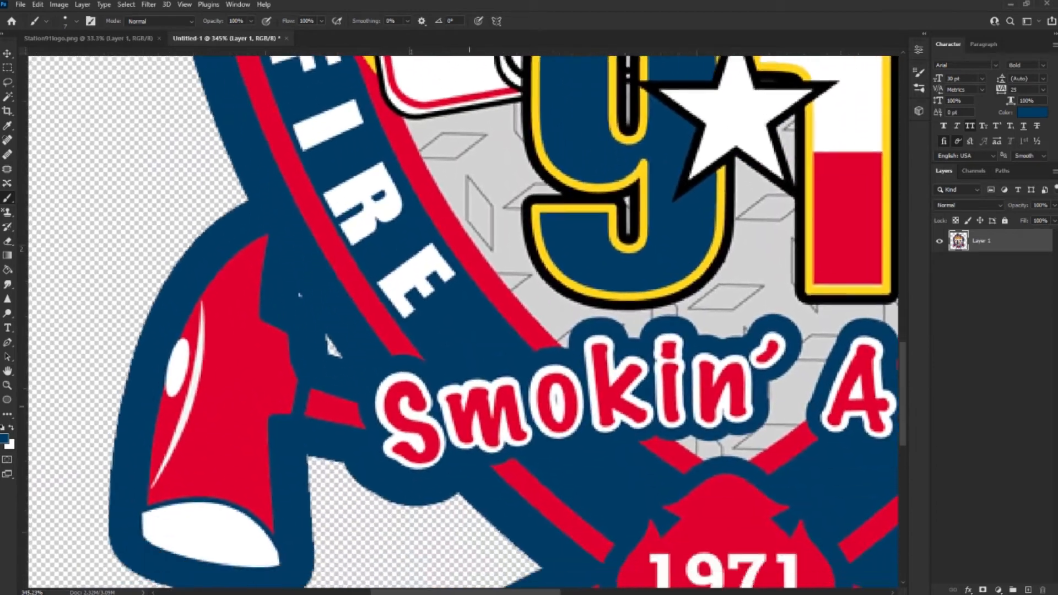
{"action": "scroll", "coordinate": [436, 352], "scroll_direction": "left", "scroll_amount": 3}
{"action": "left_click_drag", "start_coordinate": [393, 312], "coordinate": [391, 329]}
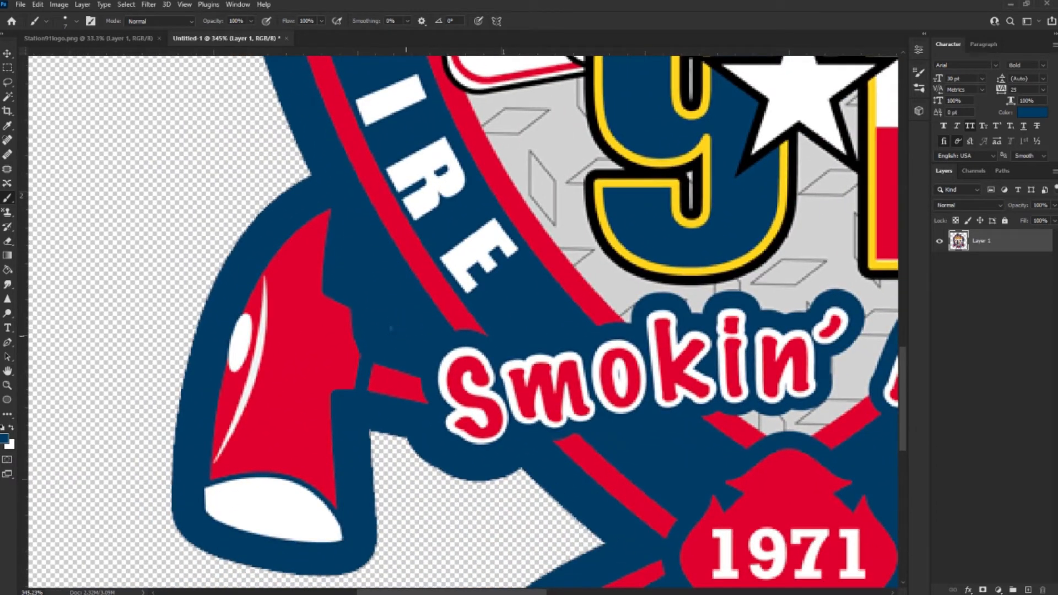
Step: Brush dark blue over the small transparent gaps between the right axe head and the shield's RESCUE edge
{"action": "scroll", "coordinate": [463, 325], "scroll_direction": "down", "scroll_amount": 3}
{"action": "scroll", "coordinate": [463, 325], "scroll_direction": "right", "scroll_amount": 8}
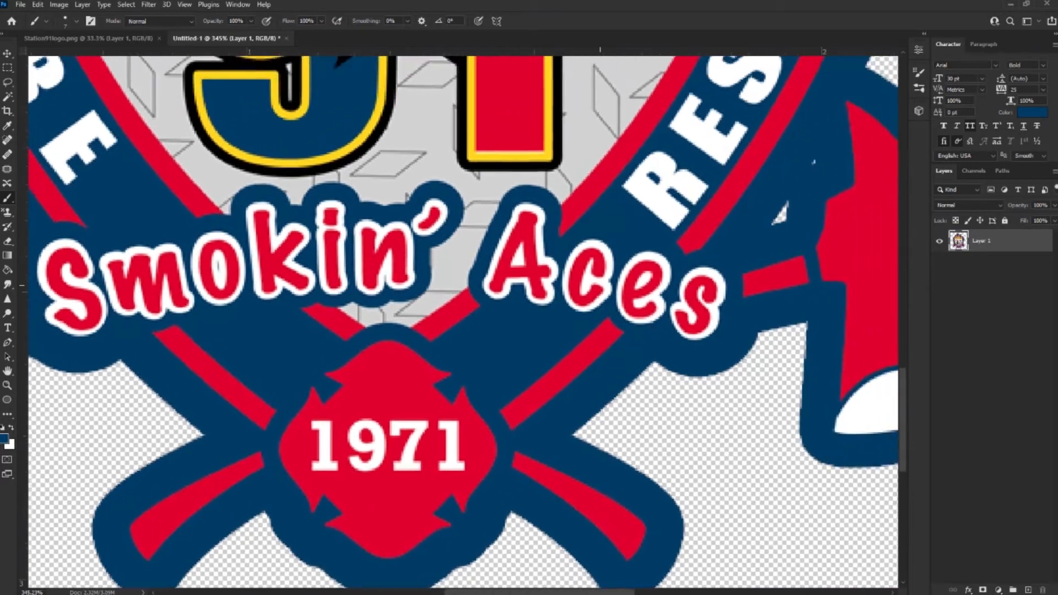
{"action": "scroll", "coordinate": [463, 325], "scroll_direction": "up", "scroll_amount": 3}
{"action": "scroll", "coordinate": [463, 325], "scroll_direction": "right", "scroll_amount": 3}
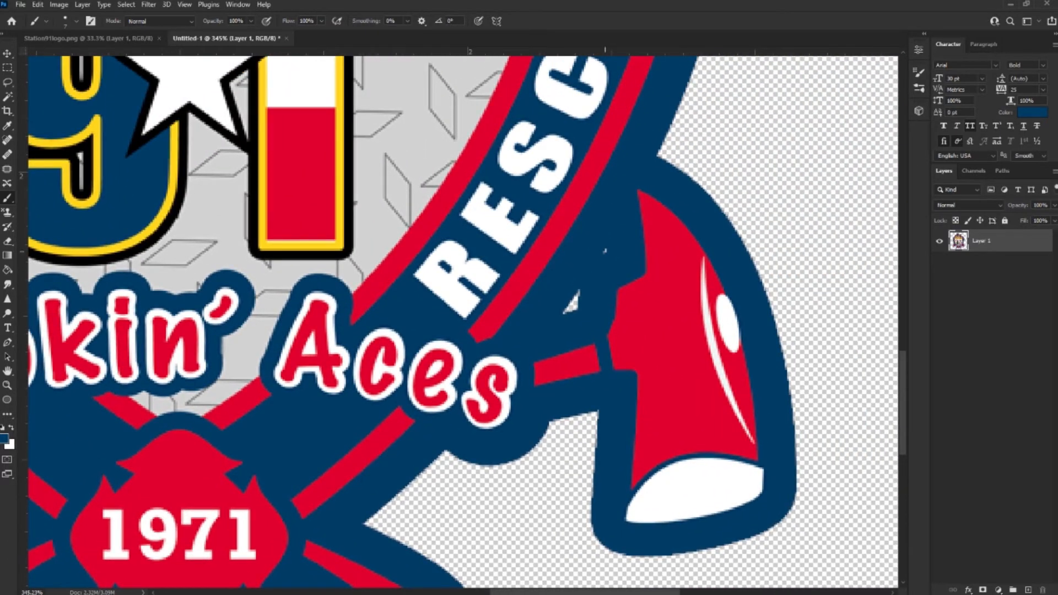
{"action": "left_click_drag", "start_coordinate": [578, 292], "coordinate": [562, 311]}
{"action": "key", "text": "ctrl+1"}
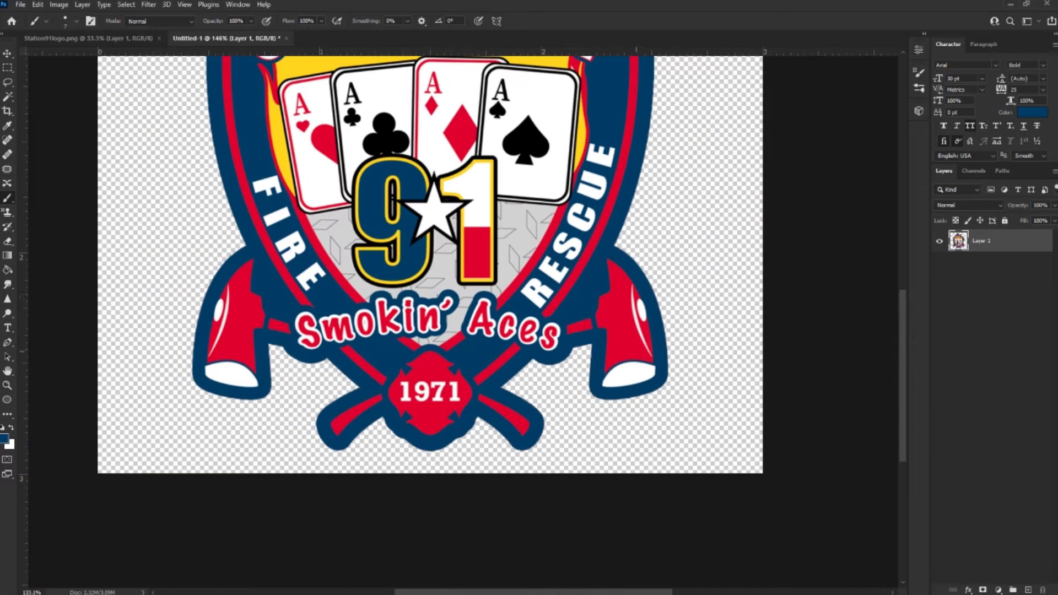
{"action": "scroll", "coordinate": [463, 322], "scroll_direction": "down", "scroll_amount": 2}
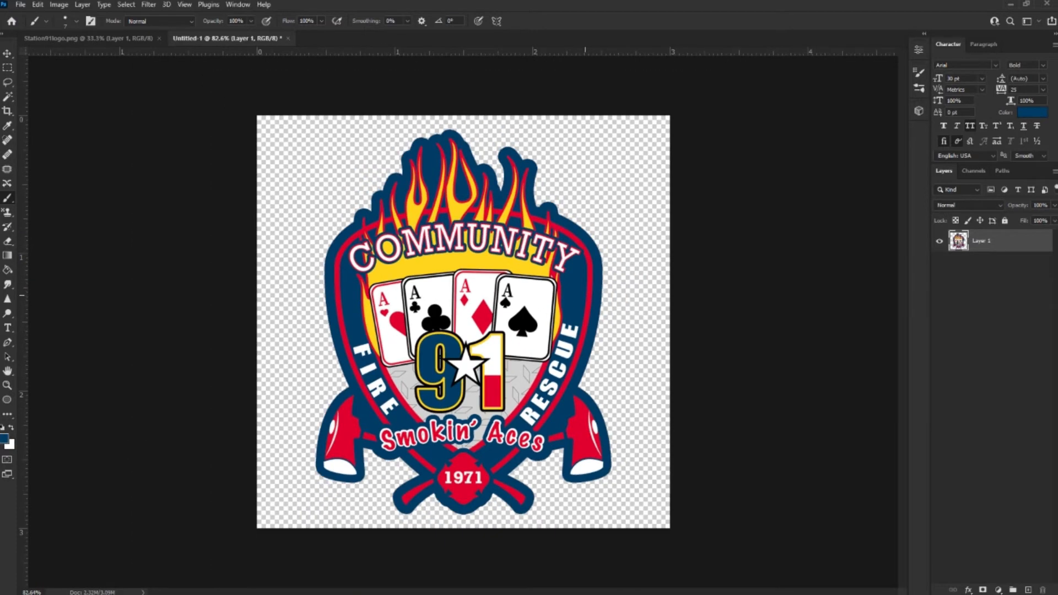
{"action": "scroll", "coordinate": [463, 321], "scroll_direction": "up", "scroll_amount": 3}
{"action": "scroll", "coordinate": [463, 322], "scroll_direction": "down", "scroll_amount": 2}
Step: Duplicate Layer 1, rename the copy Cut Line and hide it
{"action": "key", "text": "v"}
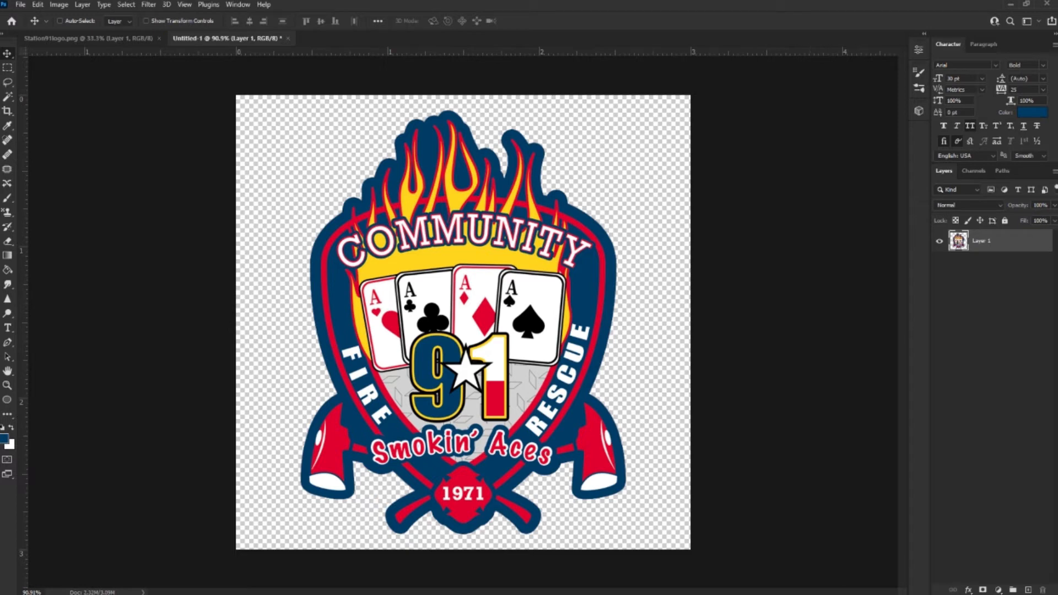
{"action": "left_click_drag", "start_coordinate": [984, 241], "coordinate": [1029, 590]}
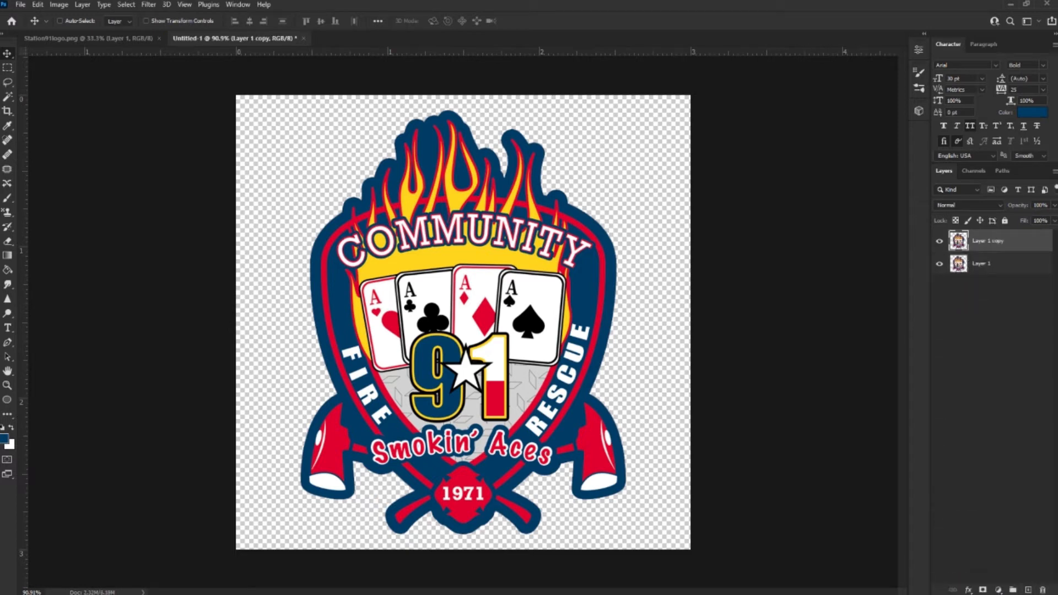
{"action": "double_click", "coordinate": [988, 241]}
{"action": "type", "text": "Cut Line"}
{"action": "key", "text": "Return"}
{"action": "left_click", "coordinate": [940, 240]}
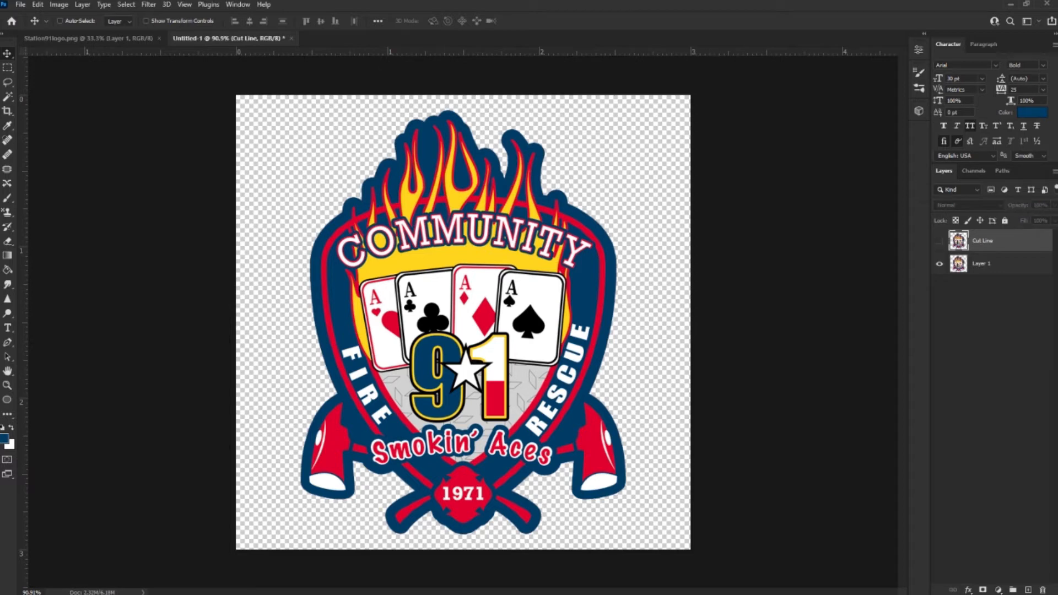
Step: Add a 13 px outside stroke in dark blue to Layer 1 and rasterize its layer style
{"action": "double_click", "coordinate": [1020, 264]}
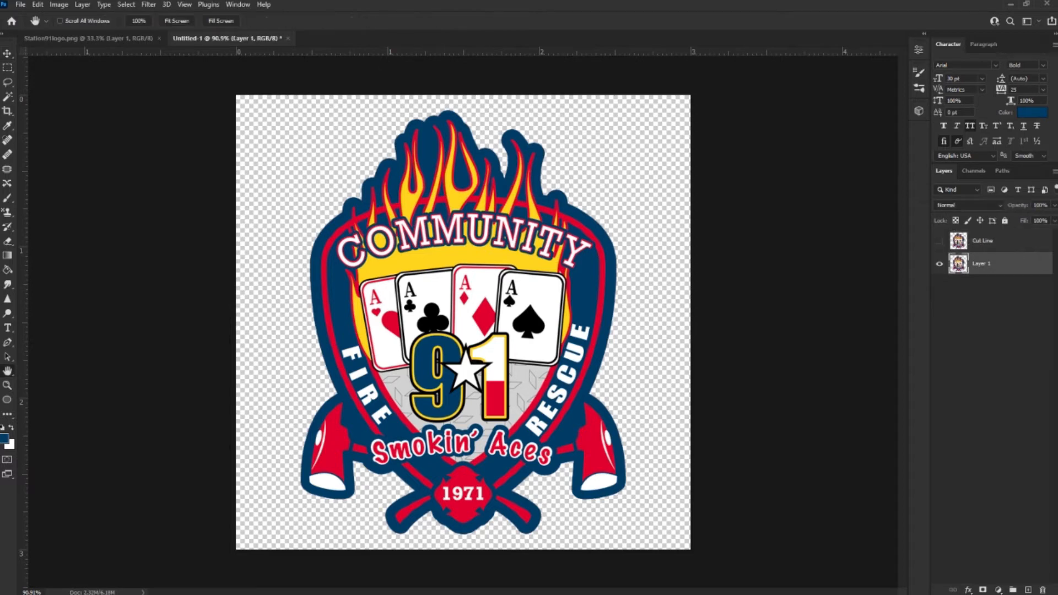
{"action": "left_click", "coordinate": [633, 141]}
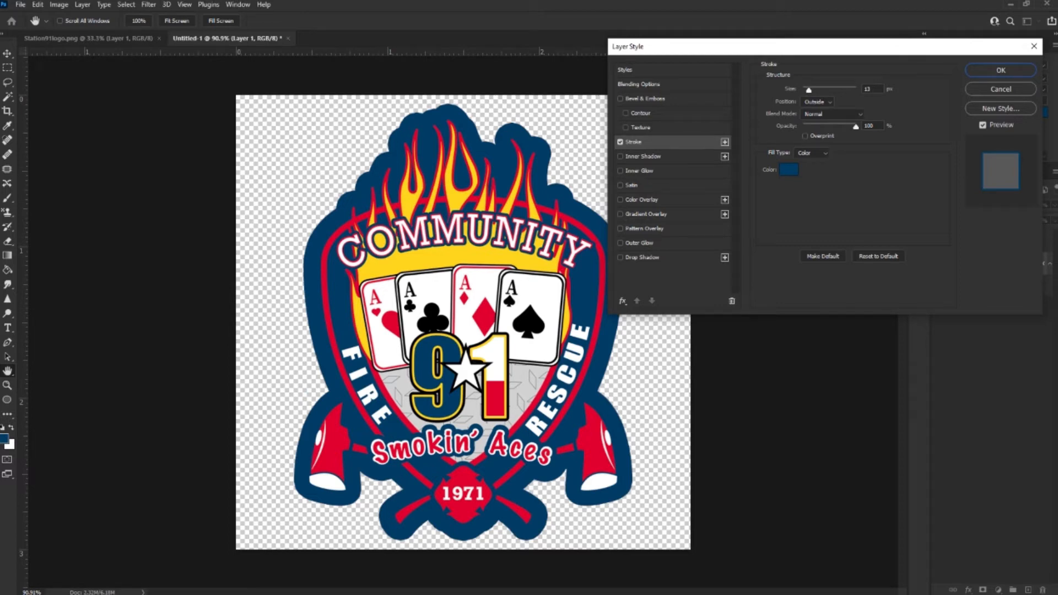
{"action": "key", "text": "Return"}
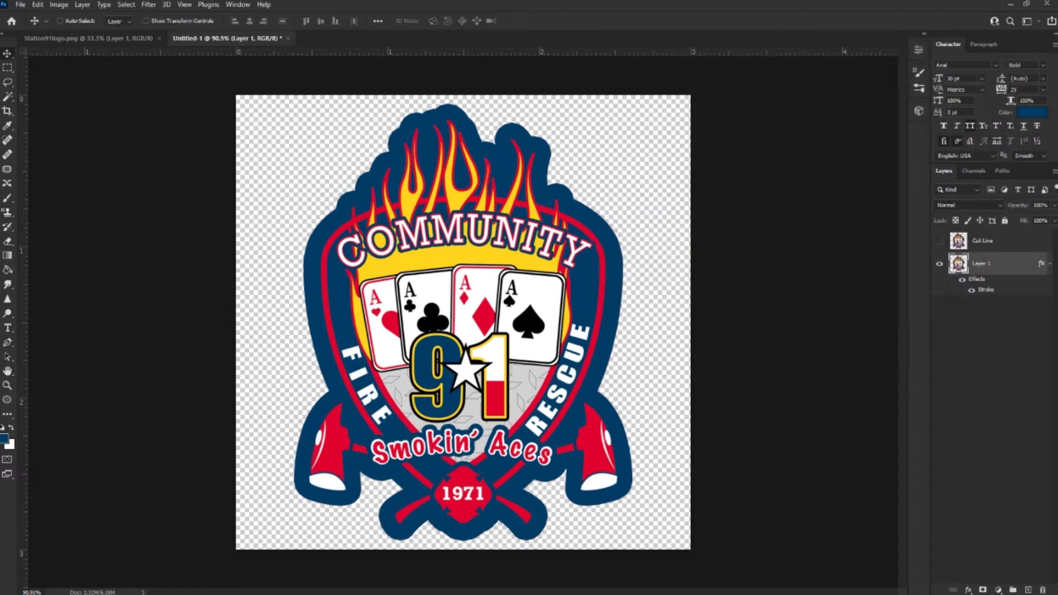
{"action": "right_click", "coordinate": [1010, 263]}
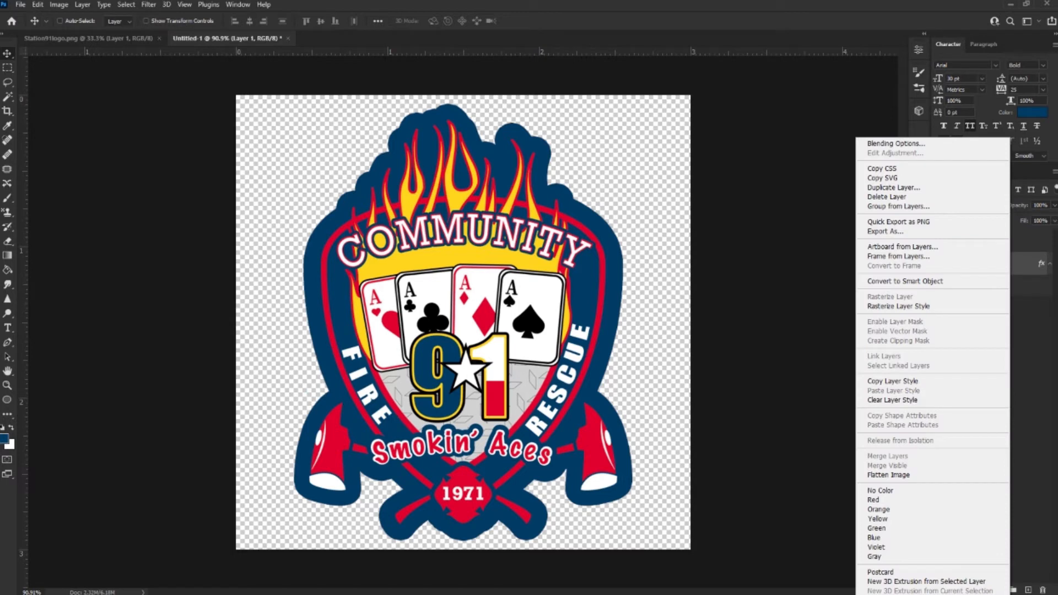
{"action": "left_click", "coordinate": [898, 306]}
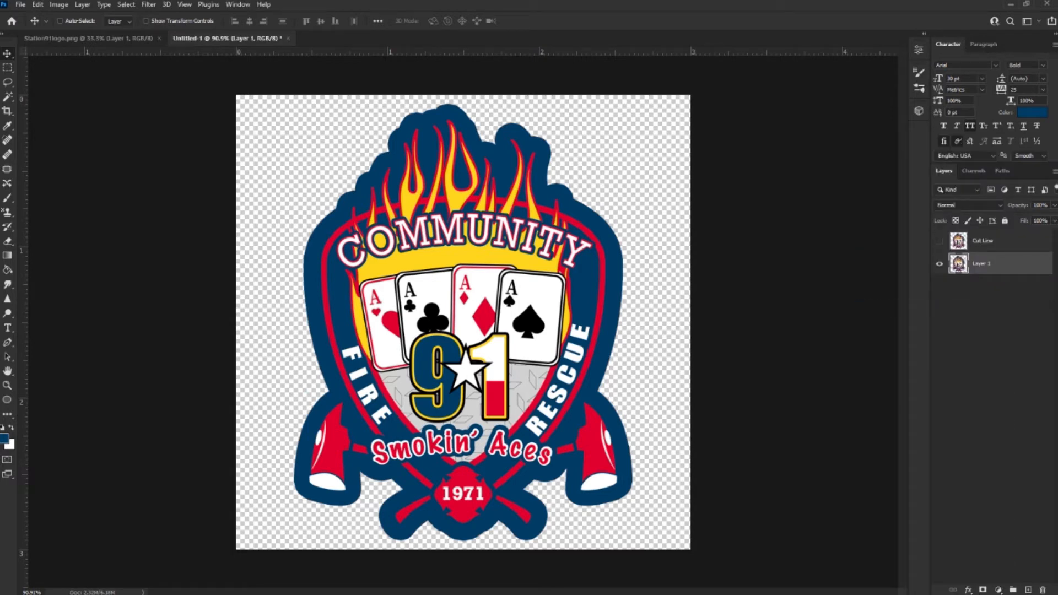
Step: Show the Cut Line layer and apply a black #000000 Color Overlay at 100% opacity
{"action": "double_click", "coordinate": [1014, 241]}
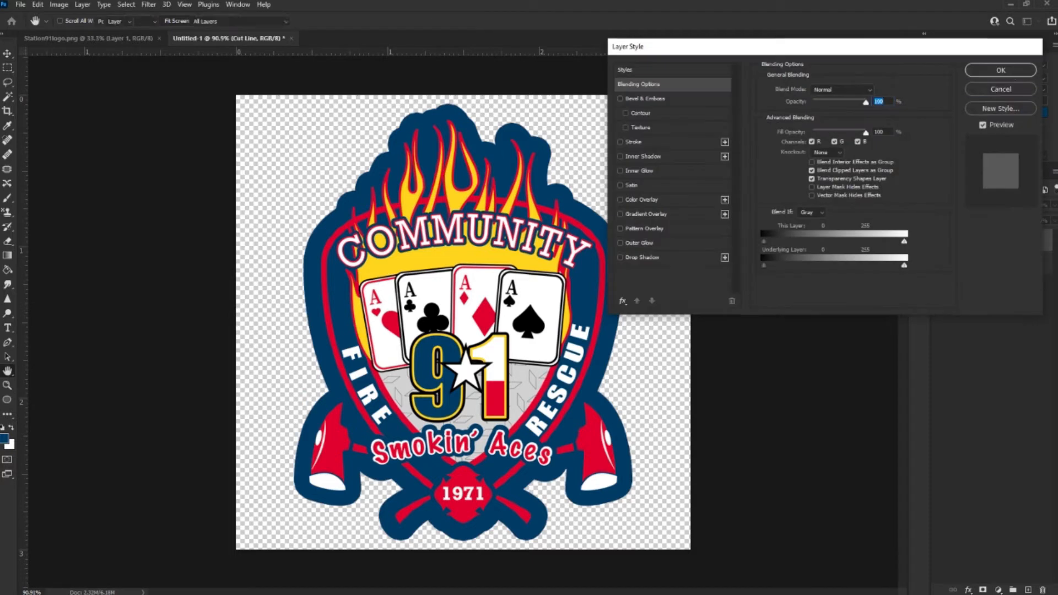
{"action": "key", "text": "Escape"}
{"action": "left_click", "coordinate": [940, 241]}
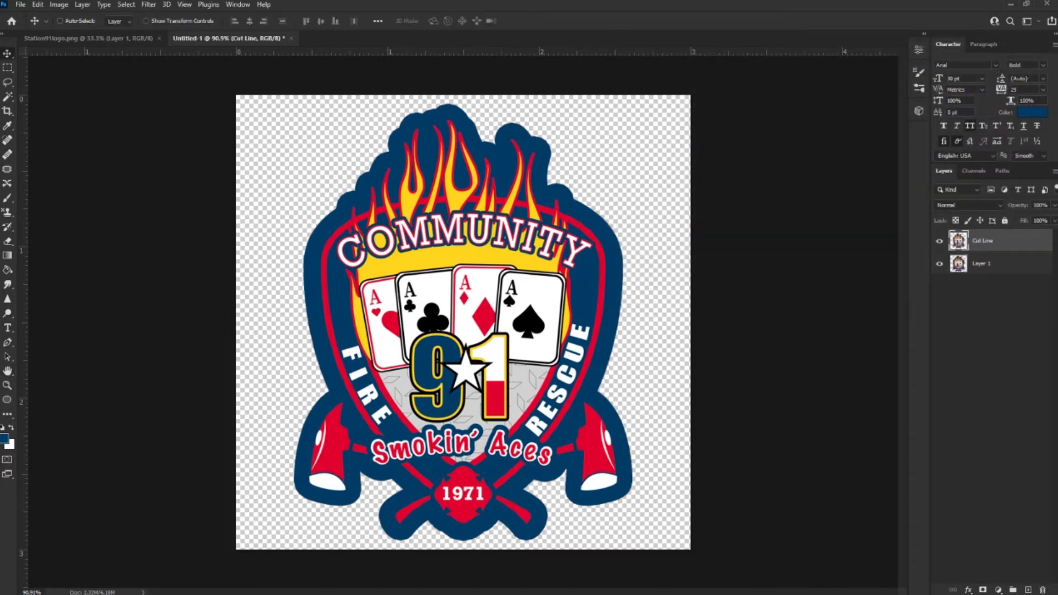
{"action": "double_click", "coordinate": [1014, 240]}
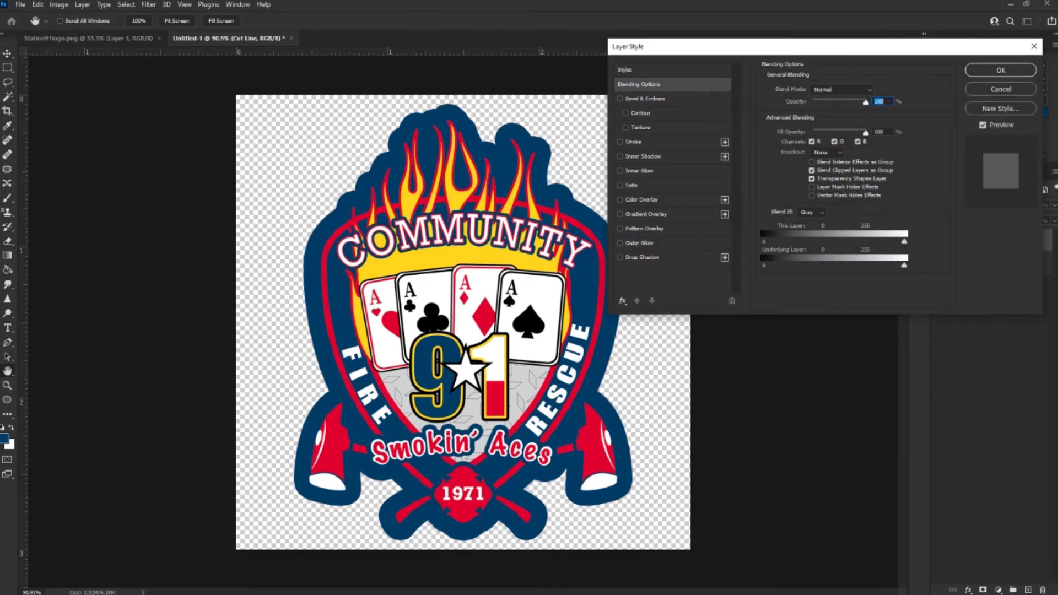
{"action": "left_click", "coordinate": [641, 200]}
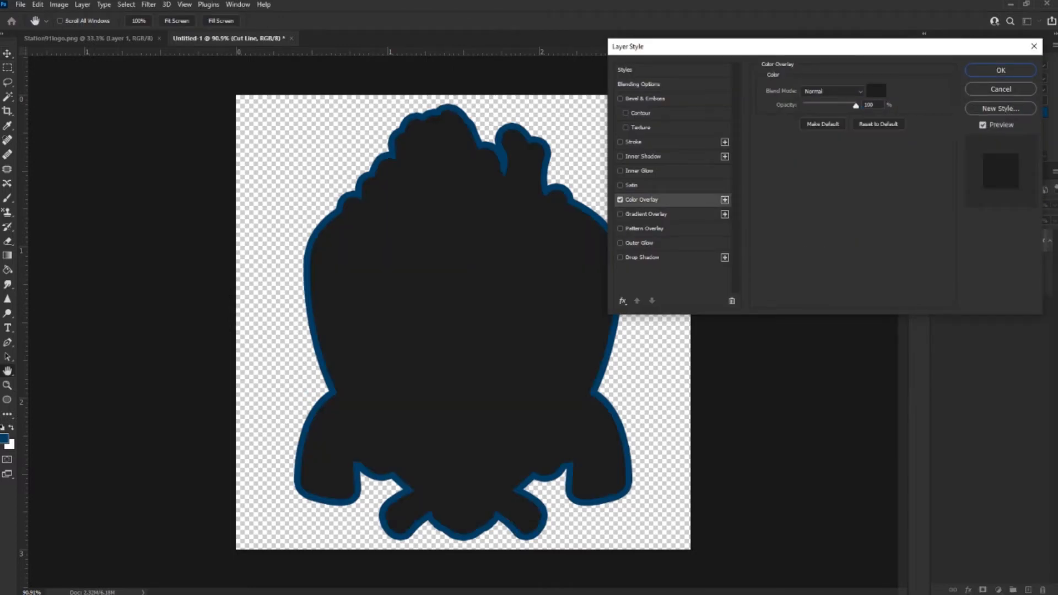
{"action": "left_click", "coordinate": [876, 90]}
{"action": "left_click", "coordinate": [263, 223]}
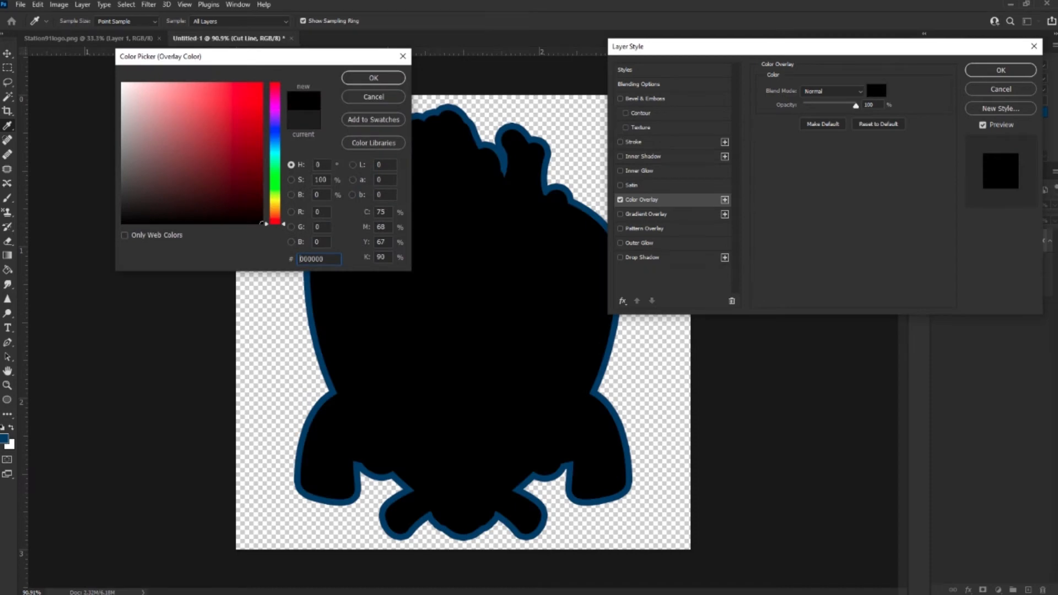
{"action": "key", "text": "Return"}
{"action": "key", "text": "Return"}
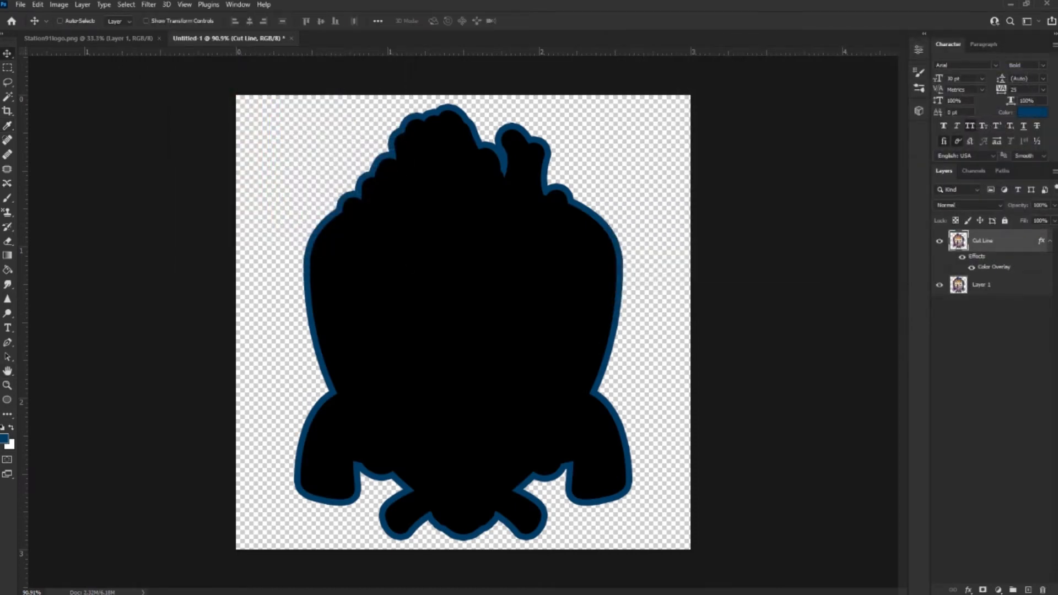
Step: Try the Cut Line layer at 50% opacity to compare it with the logo beneath, and undo the change
{"action": "left_click", "coordinate": [1040, 205]}
{"action": "type", "text": "50"}
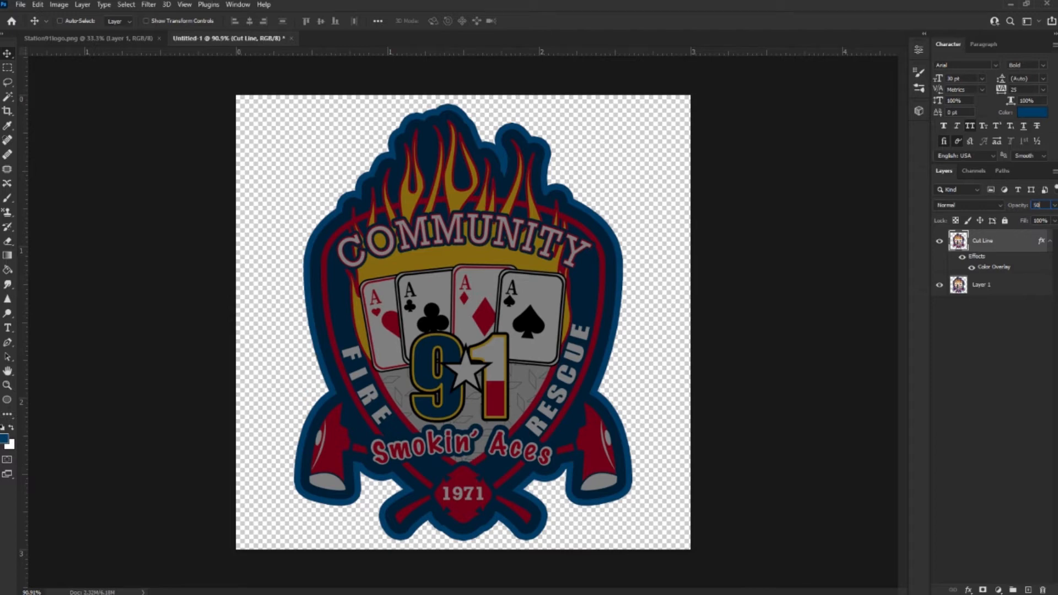
{"action": "key", "text": "Return"}
{"action": "key", "text": "ctrl+z"}
{"action": "left_click", "coordinate": [992, 419]}
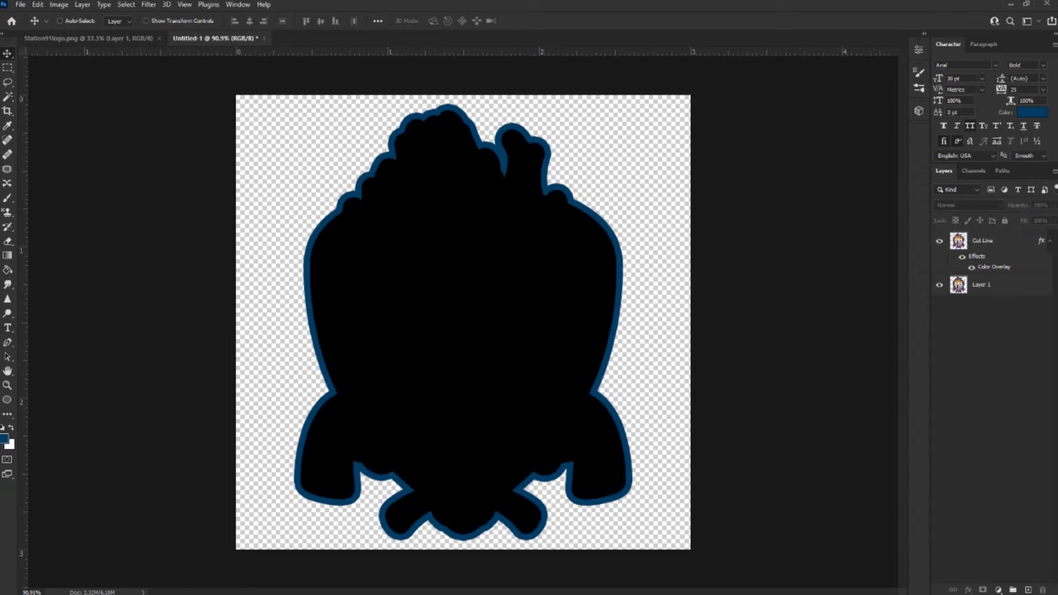
Step: Rasterize the Cut Line layer's style into a solid black silhouette and hide the layer
{"action": "left_click", "coordinate": [1050, 241]}
{"action": "right_click", "coordinate": [997, 241]}
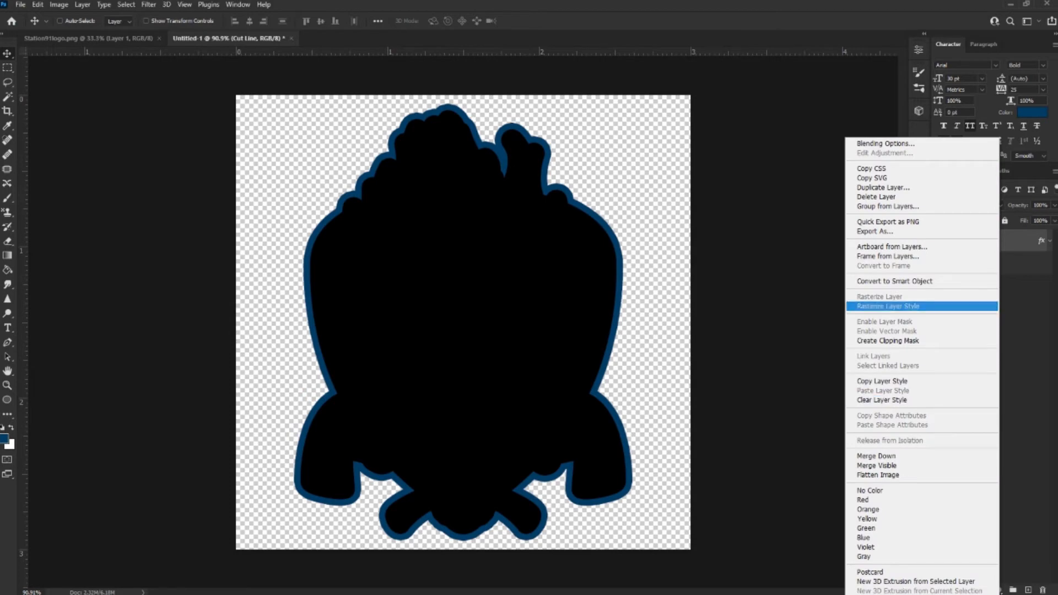
{"action": "left_click", "coordinate": [888, 306]}
{"action": "left_click", "coordinate": [939, 241]}
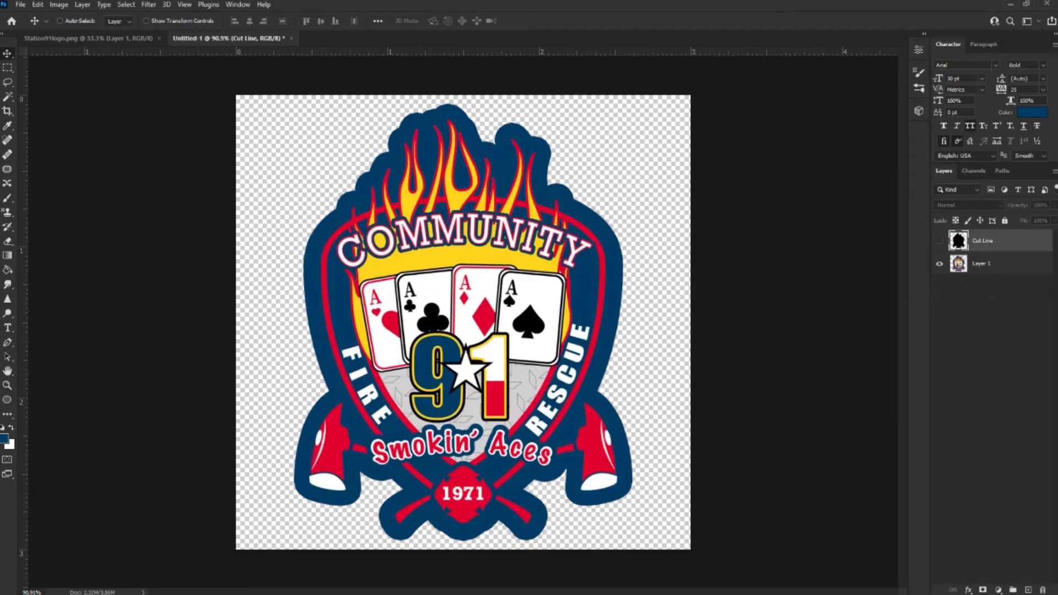
{"action": "left_click", "coordinate": [940, 241]}
{"action": "left_click", "coordinate": [939, 241]}
Step: Save the document as a Photoshop file named Mask Logo in the Desktop folder
{"action": "key", "text": "ctrl"}
{"action": "key", "text": "ctrl+s"}
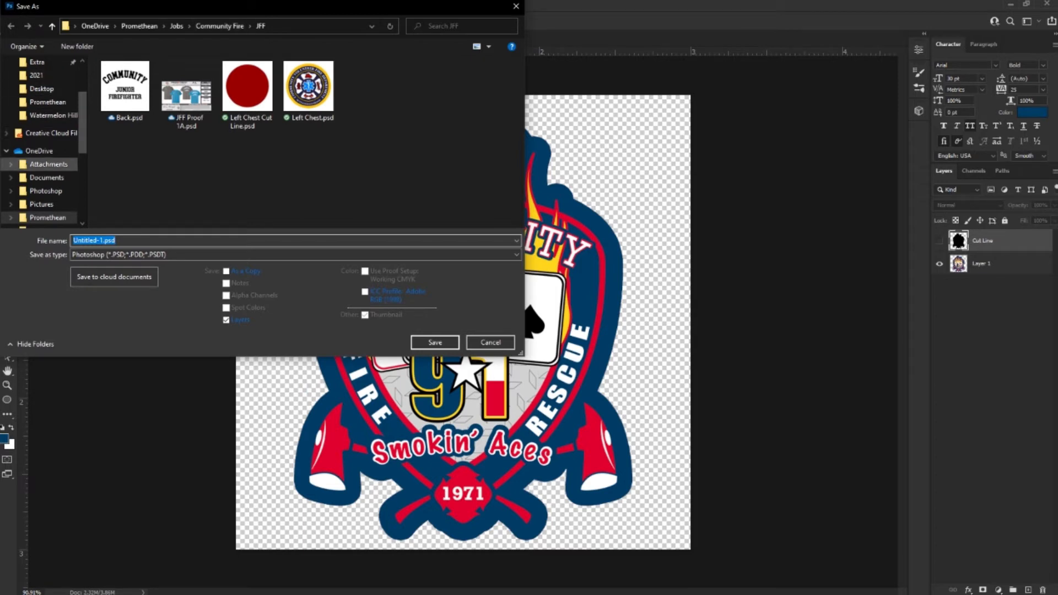
{"action": "left_click", "coordinate": [41, 88]}
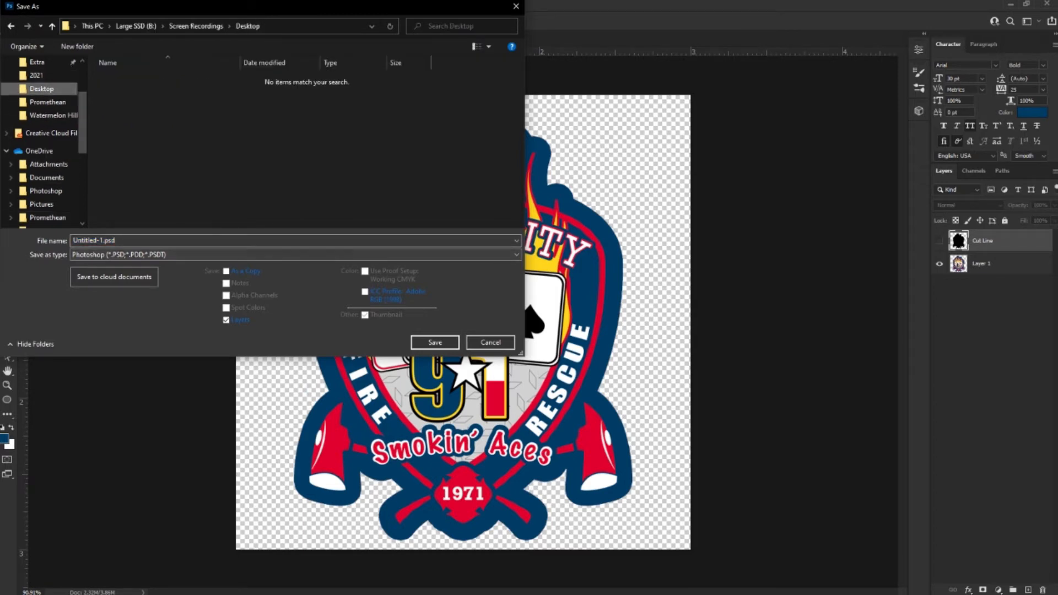
{"action": "left_click", "coordinate": [94, 240]}
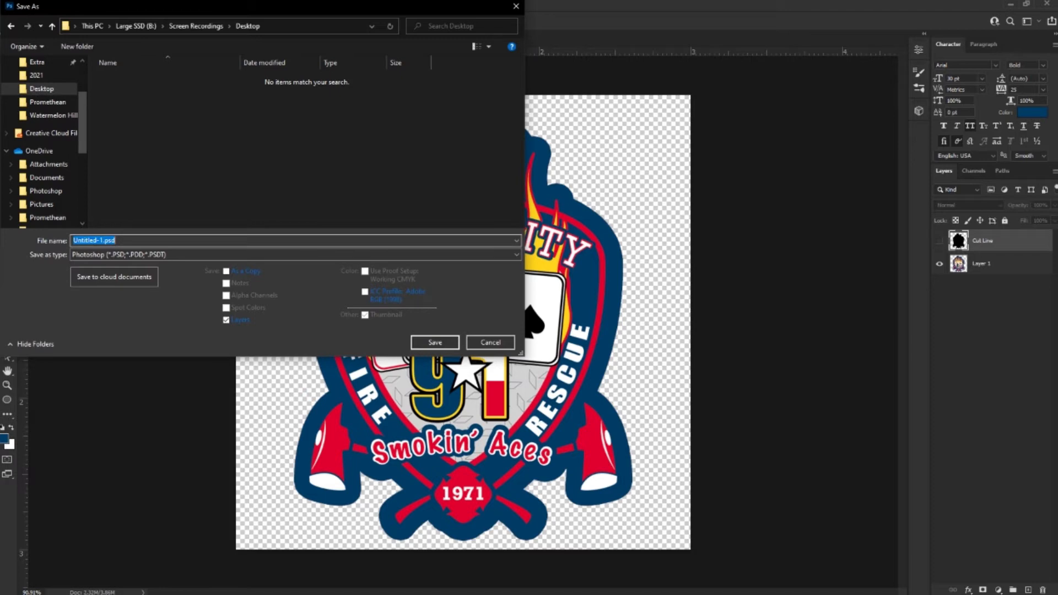
{"action": "type", "text": "Mask Logo"}
{"action": "key", "text": "Return"}
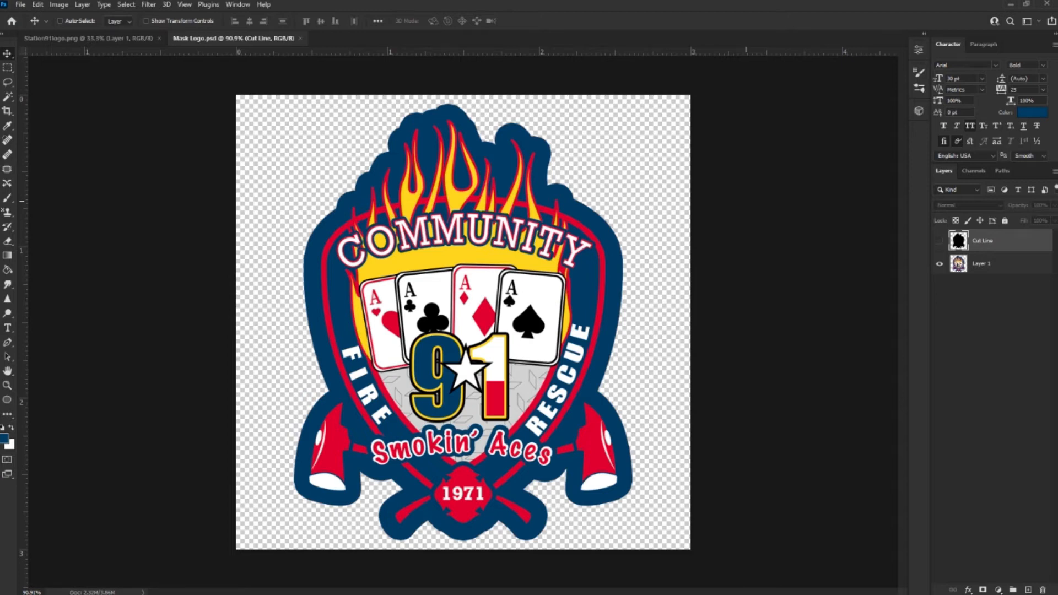
Step: Hide the logo layer, show only the Cut Line layer, and save it as a Photoshop file named Mask Cut Line
{"action": "left_click", "coordinate": [939, 263]}
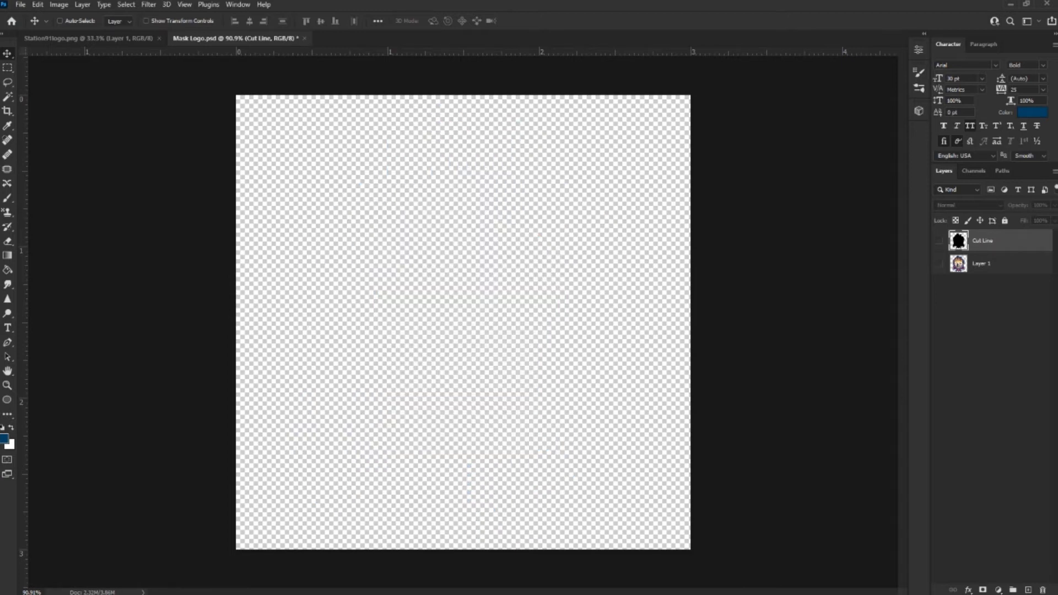
{"action": "left_click", "coordinate": [939, 241]}
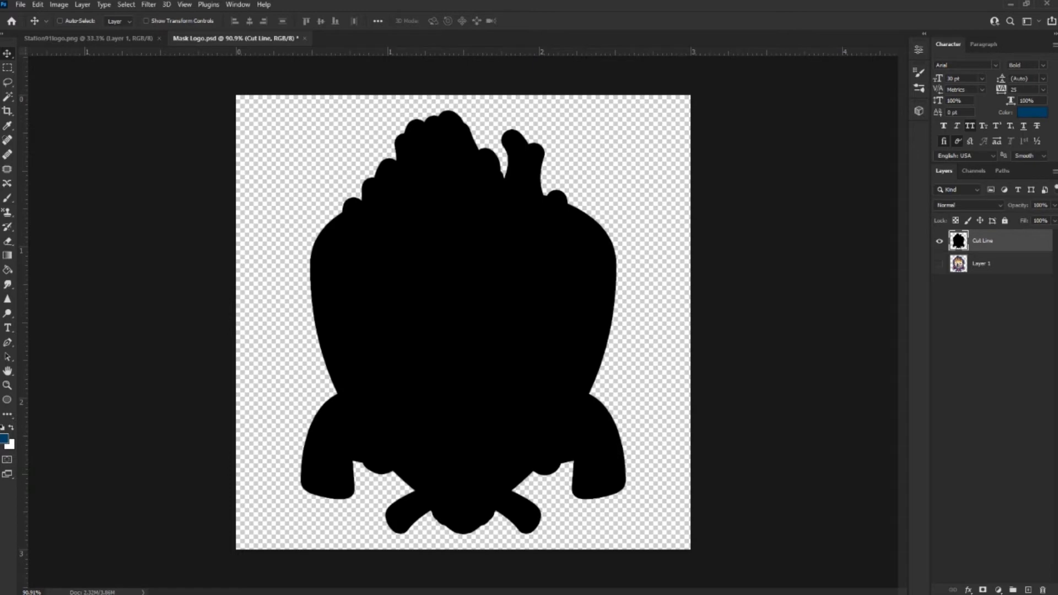
{"action": "left_click", "coordinate": [59, 21]}
{"action": "key", "text": "ctrl+shift+s"}
{"action": "key", "text": "End"}
{"action": "key", "text": "ctrl+shift+Left"}
{"action": "type", "text": "Cut Line"}
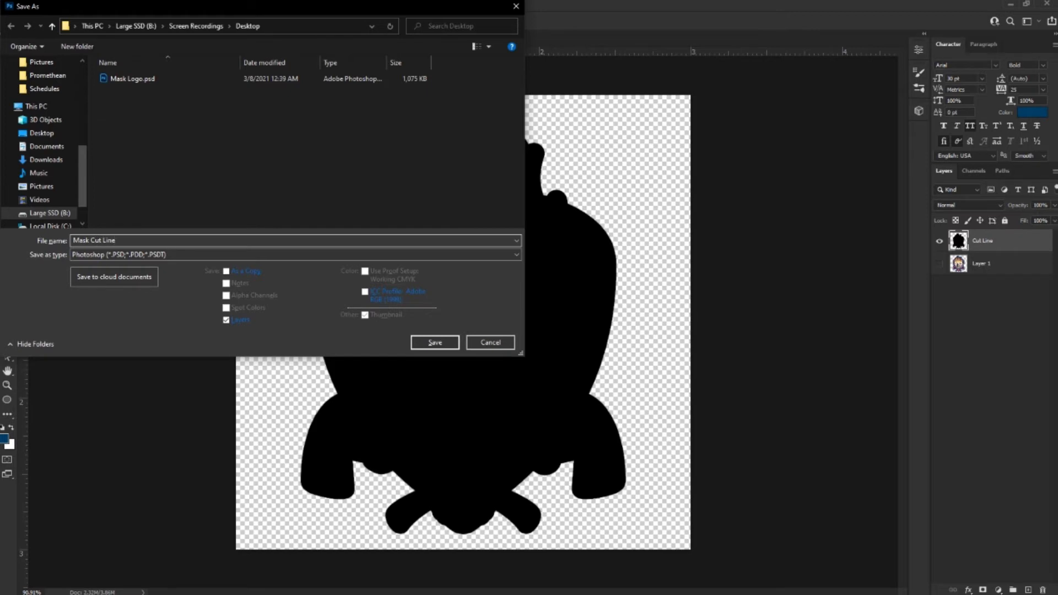
{"action": "key", "text": "Return"}
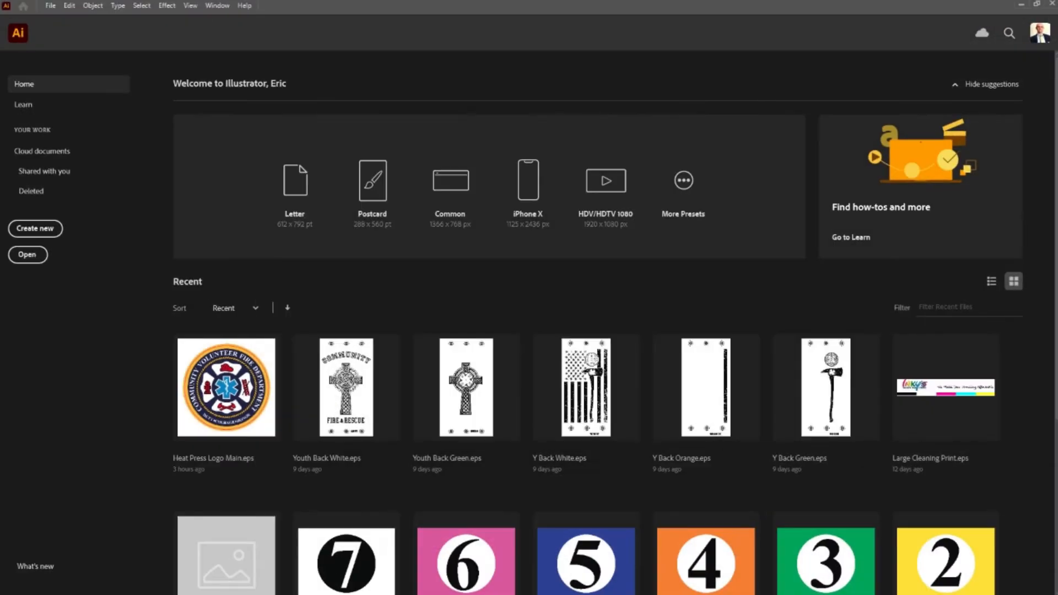
Step: Switch to Illustrator and create a new CMYK document 3 in wide and 3 in high
{"action": "left_click", "coordinate": [35, 228]}
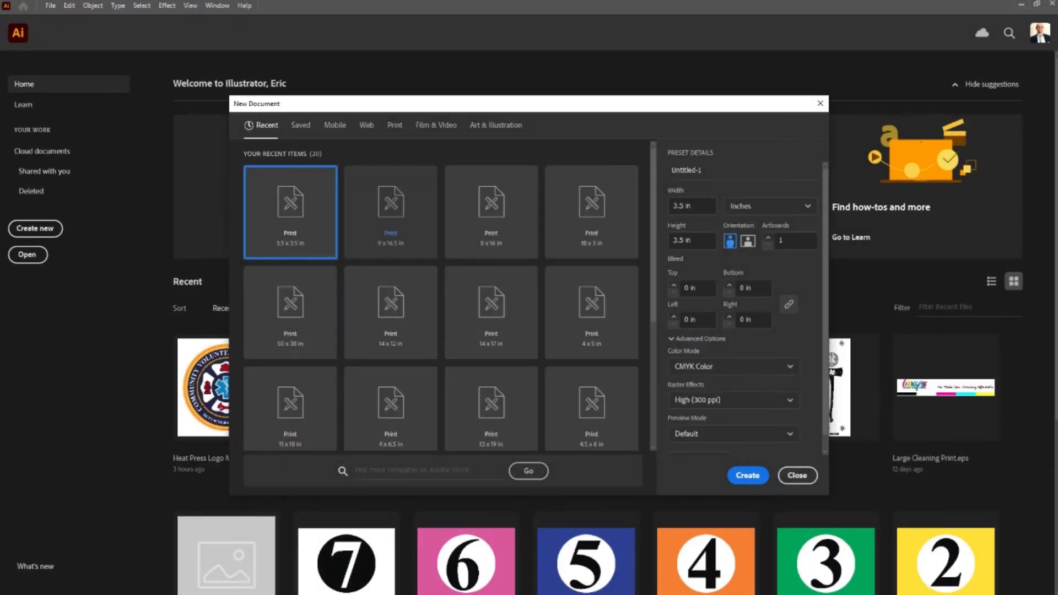
{"action": "left_click", "coordinate": [692, 205]}
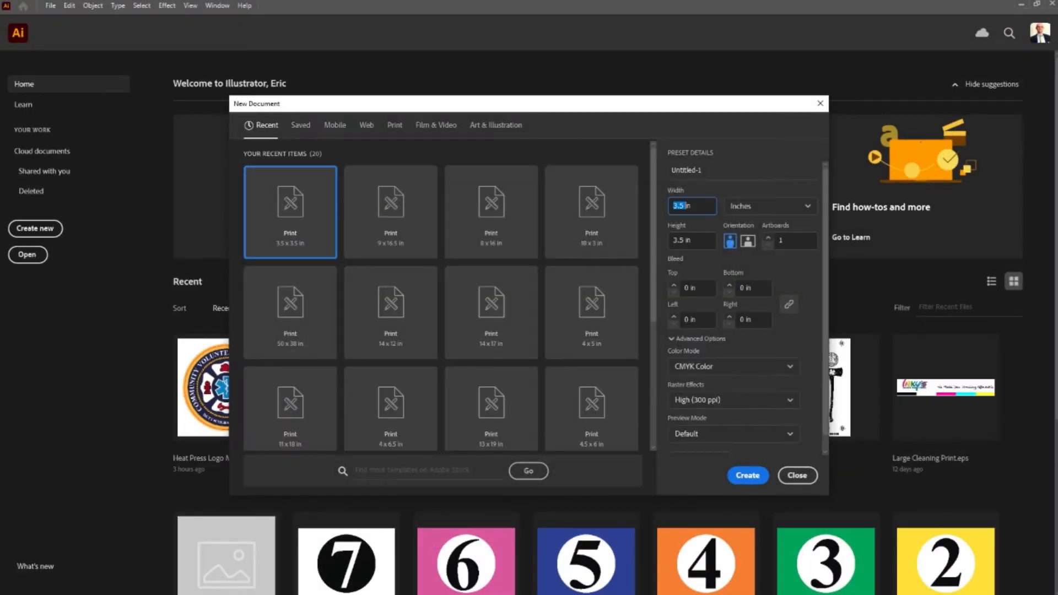
{"action": "type", "text": "3"}
{"action": "key", "text": "Tab"}
{"action": "key", "text": "Tab"}
{"action": "type", "text": "3"}
{"action": "key", "text": "Tab"}
{"action": "key", "text": "Return"}
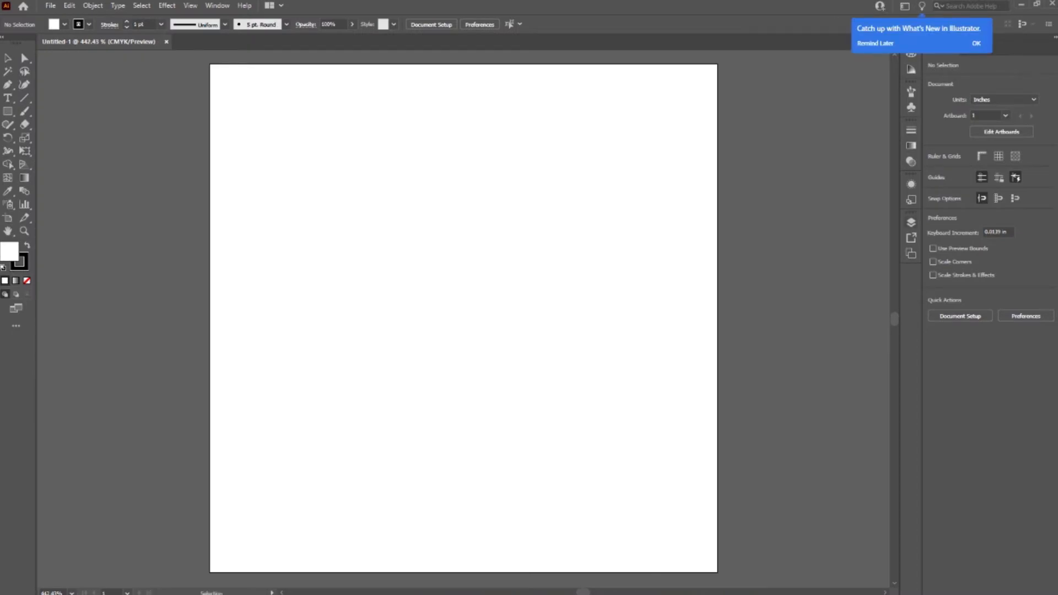
Step: Place Mask Logo.psd from the Desktop folder on Layer 1, starting at the artboard's upper-left corner
{"action": "key", "text": "F7"}
{"action": "left_click_drag", "start_coordinate": [441, 298], "coordinate": [319, 305]}
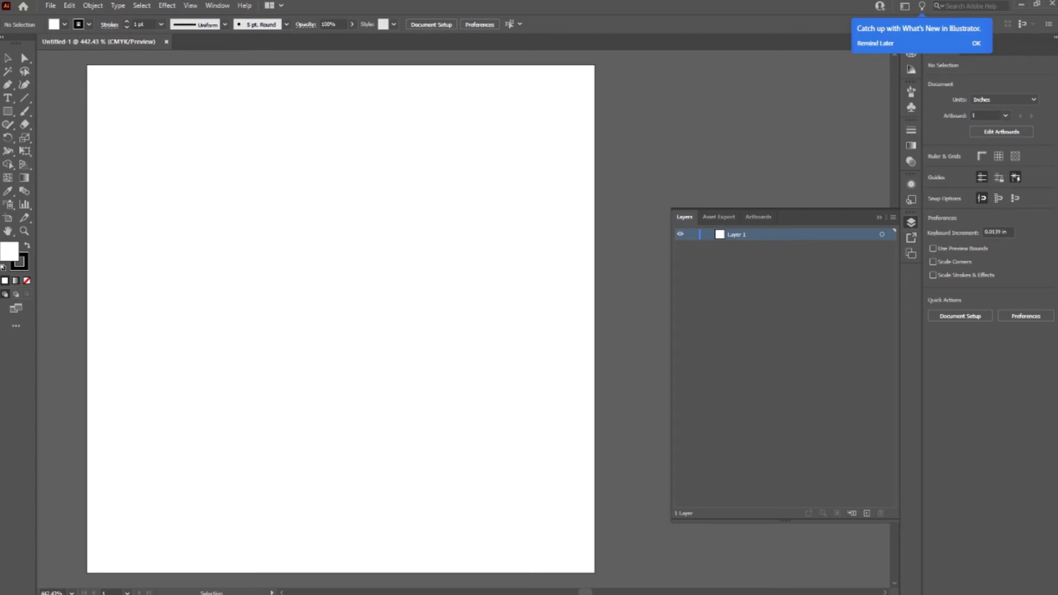
{"action": "left_click", "coordinate": [882, 234]}
{"action": "key", "text": "ctrl+shift+p"}
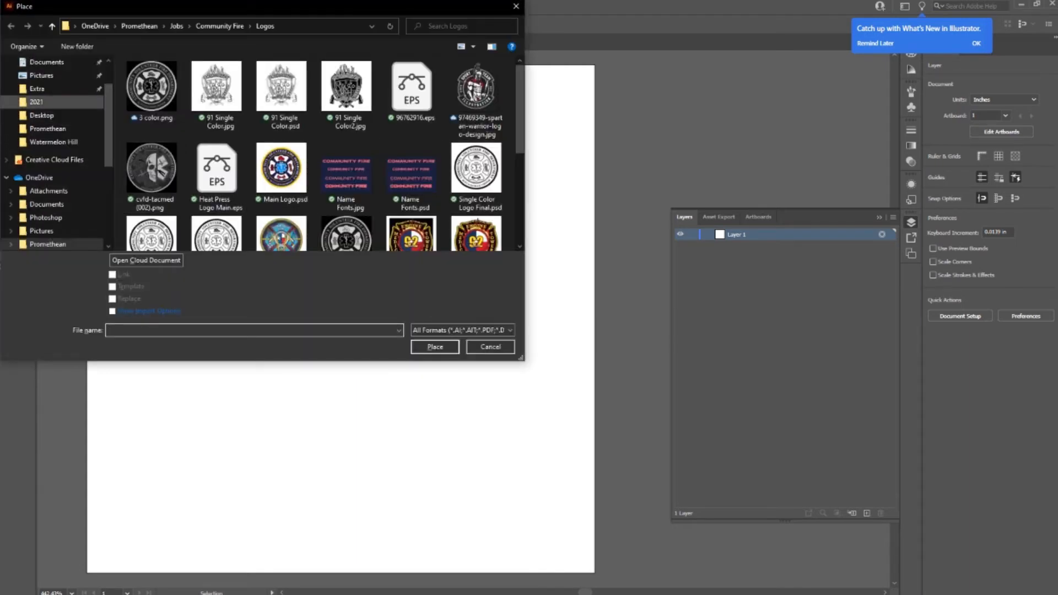
{"action": "left_click", "coordinate": [42, 115]}
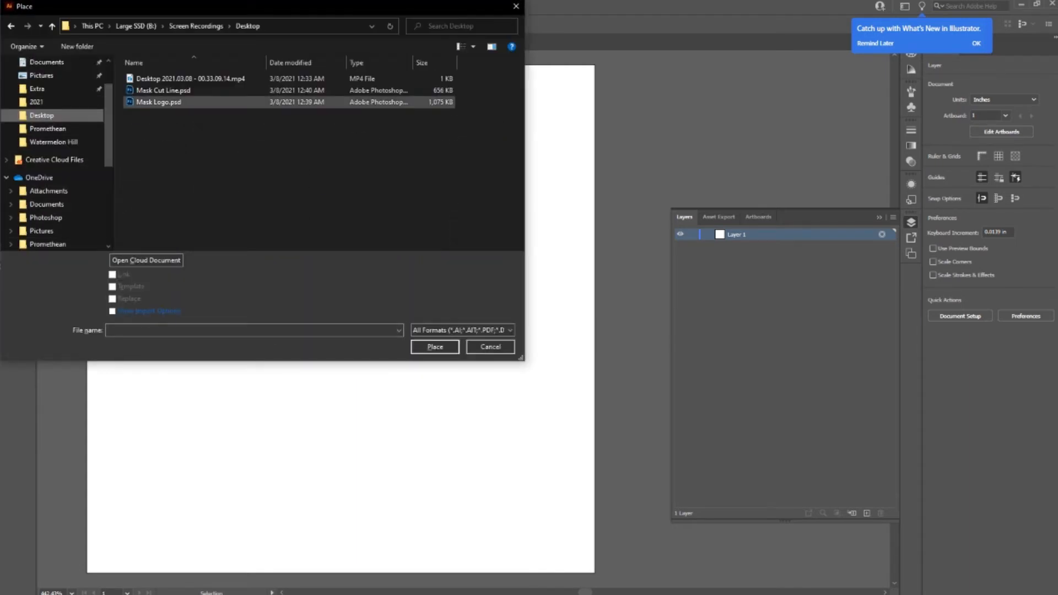
{"action": "double_click", "coordinate": [159, 102]}
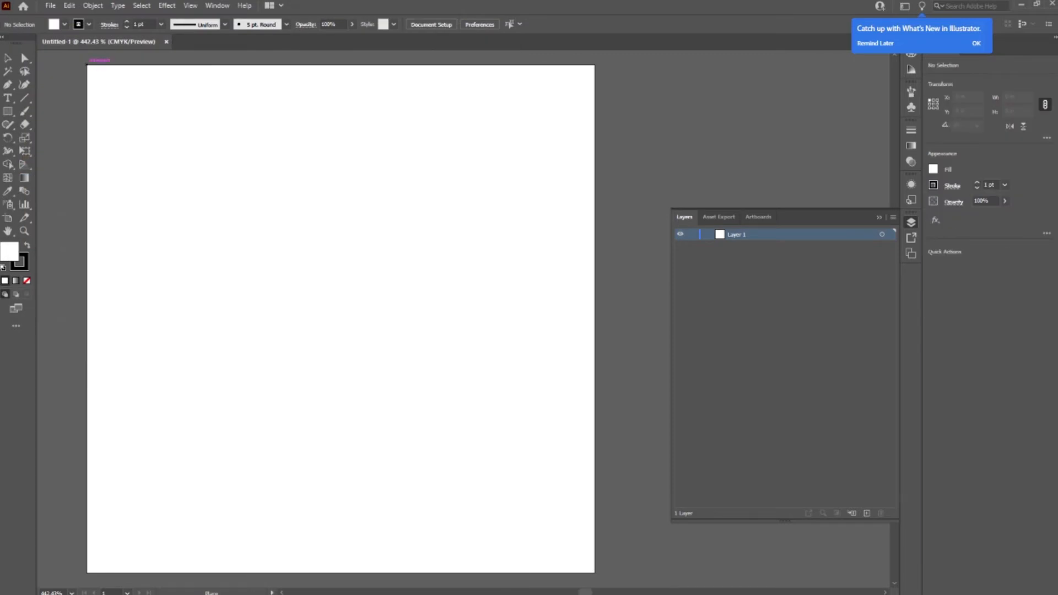
{"action": "left_click", "coordinate": [87, 65]}
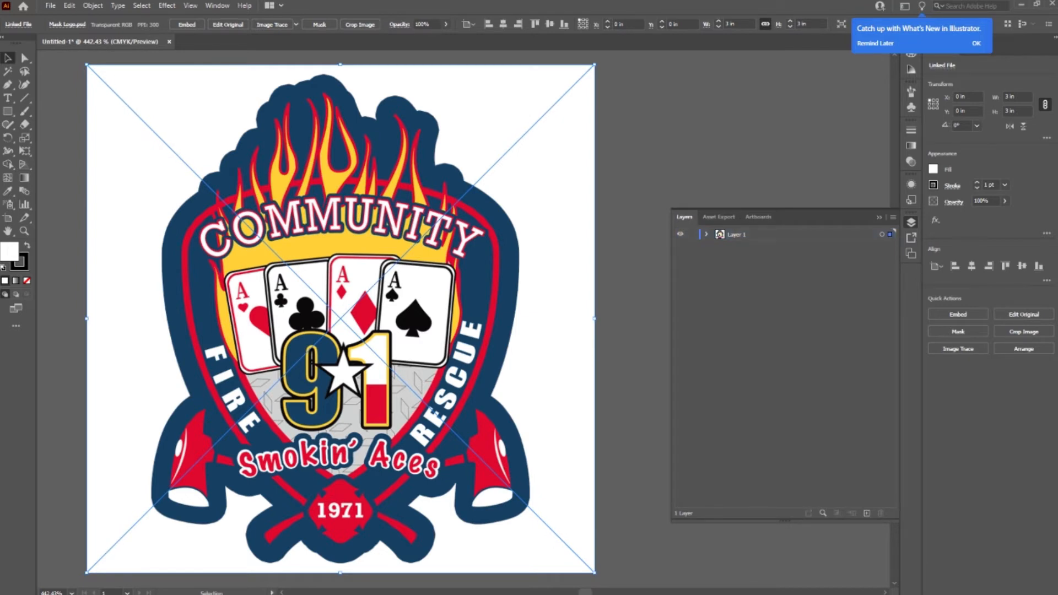
Step: Add a new layer above the logo and place Mask Cut Line.psd on it from the artboard's upper-left corner
{"action": "left_click", "coordinate": [867, 513]}
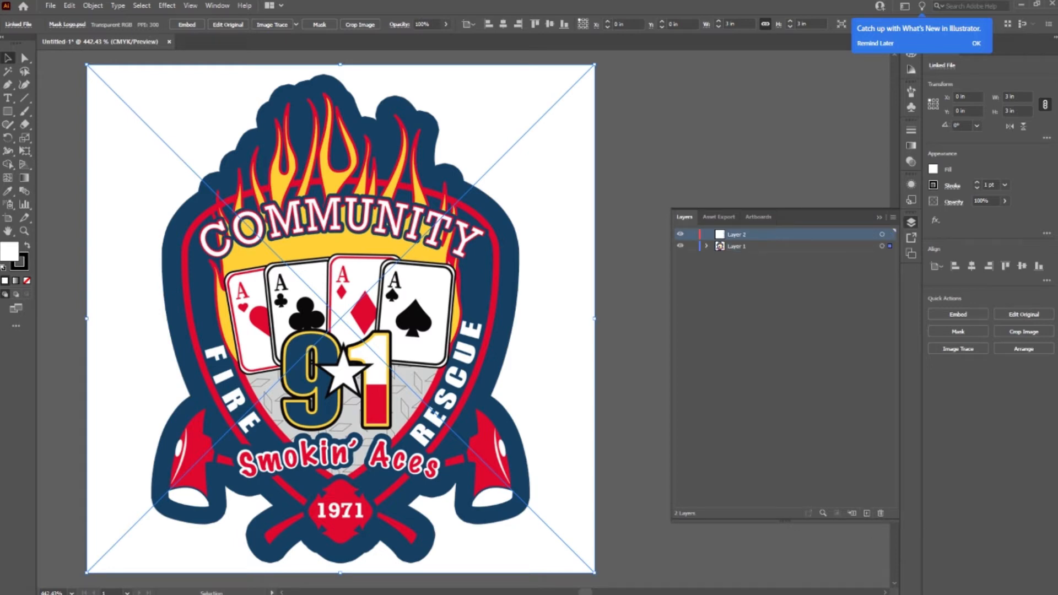
{"action": "key", "text": "ctrl+shift+a"}
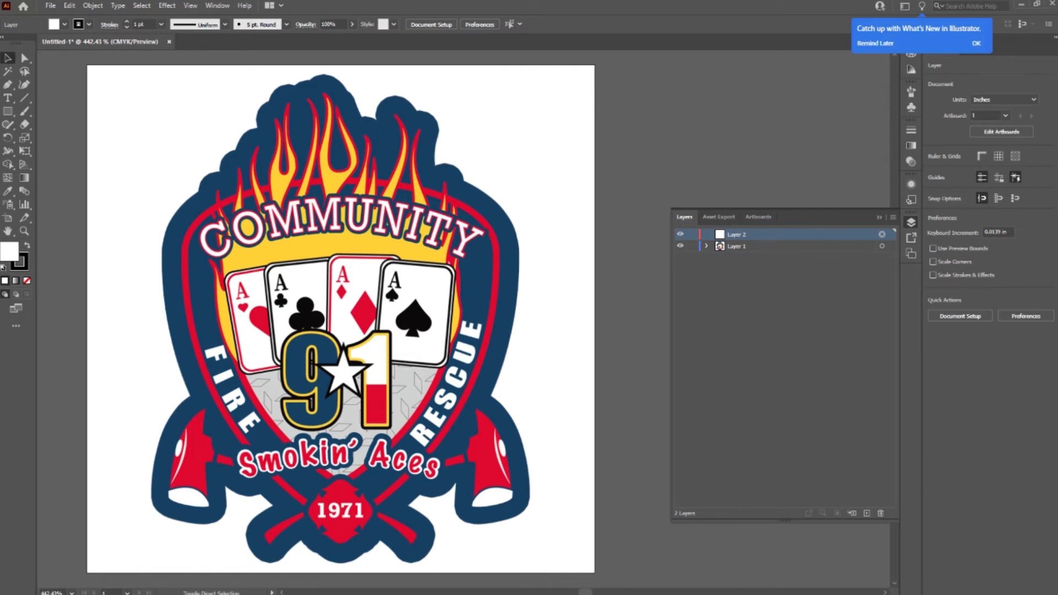
{"action": "key", "text": "ctrl+shift+p"}
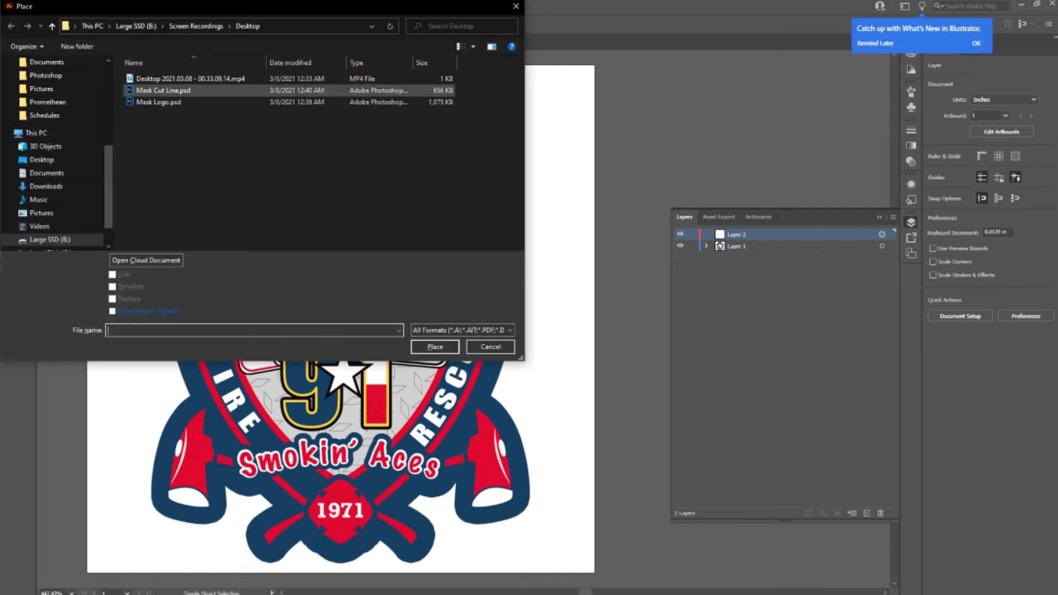
{"action": "double_click", "coordinate": [163, 90]}
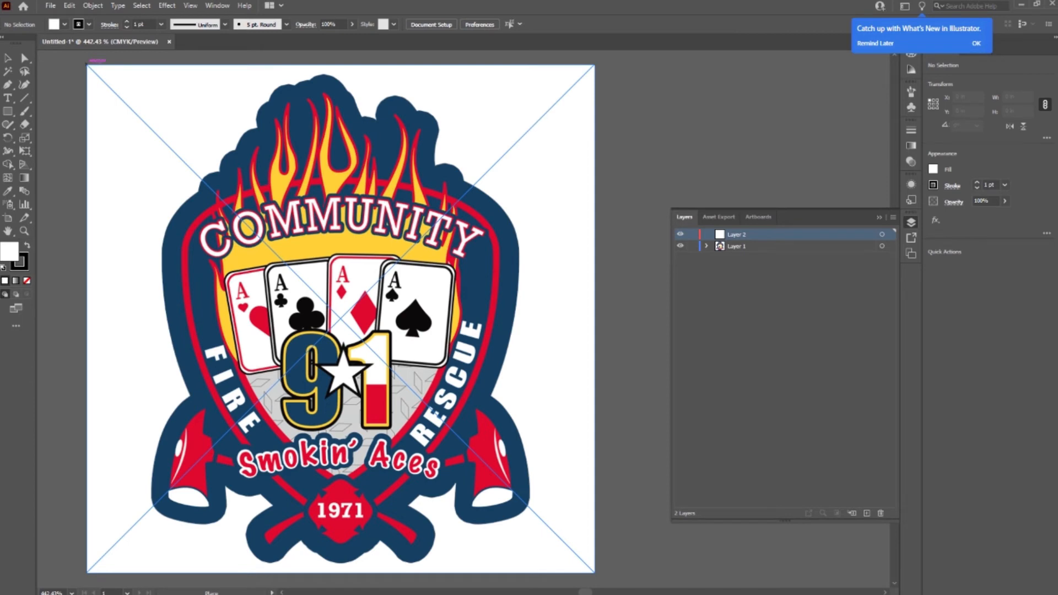
{"action": "left_click", "coordinate": [87, 65]}
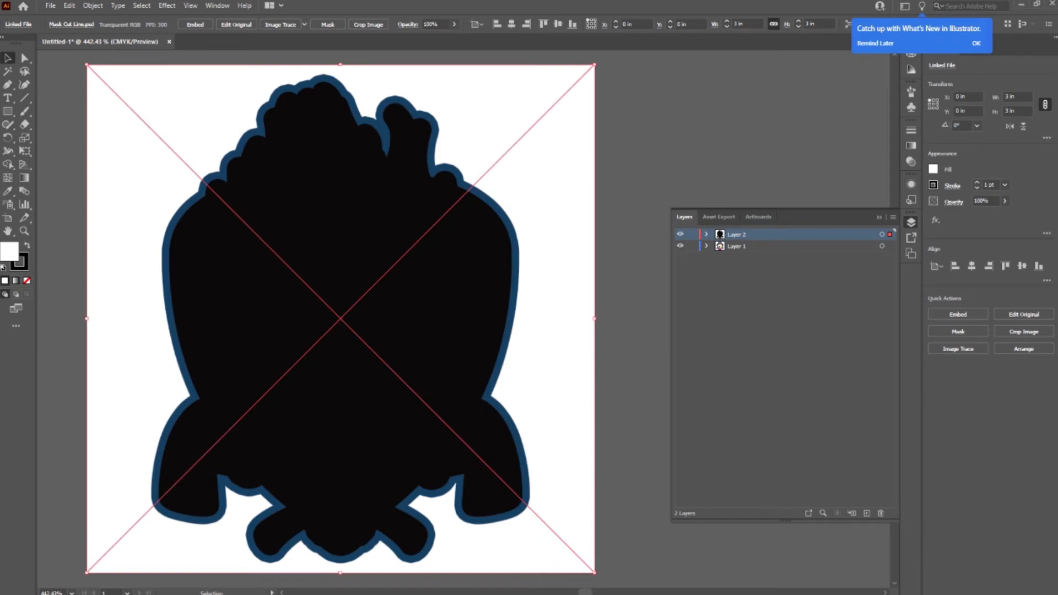
Step: Image Trace the cut line silhouette with the Black and White Logo preset and expand the result into paths
{"action": "left_click", "coordinate": [881, 234]}
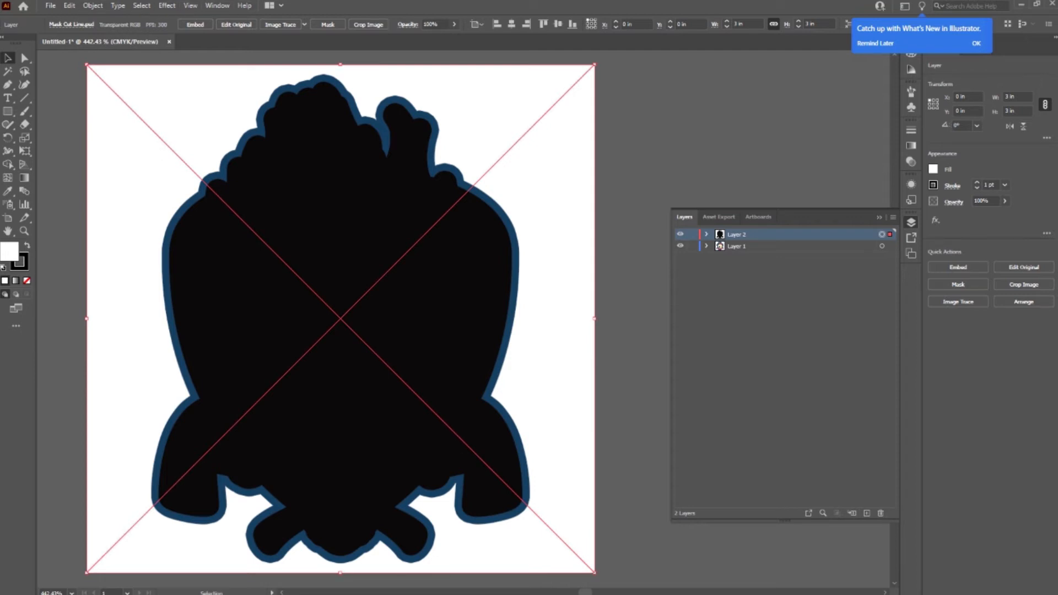
{"action": "left_click", "coordinate": [958, 301]}
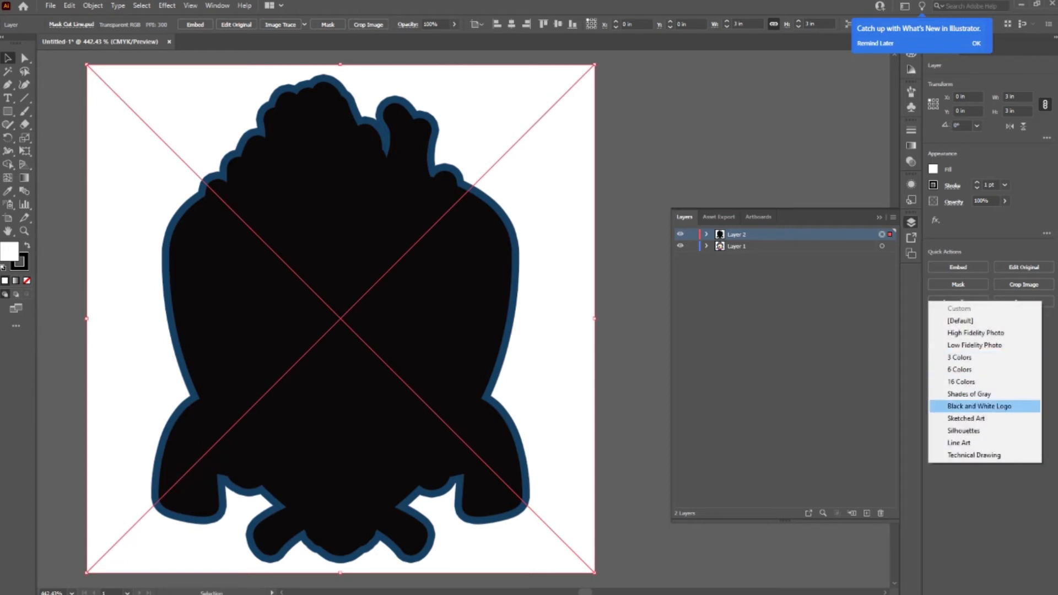
{"action": "left_click", "coordinate": [979, 406]}
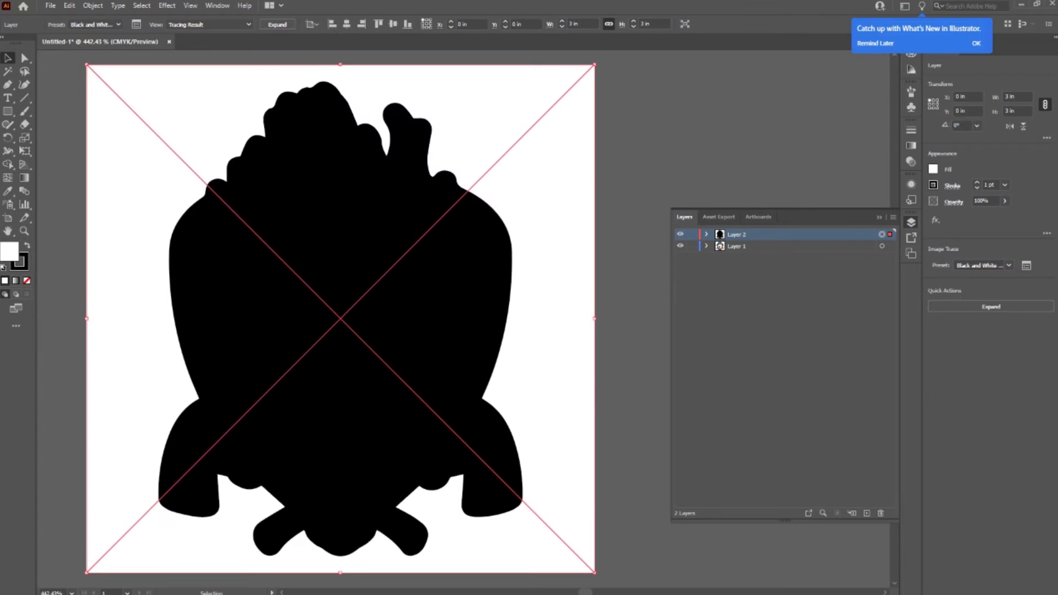
{"action": "left_click", "coordinate": [991, 306]}
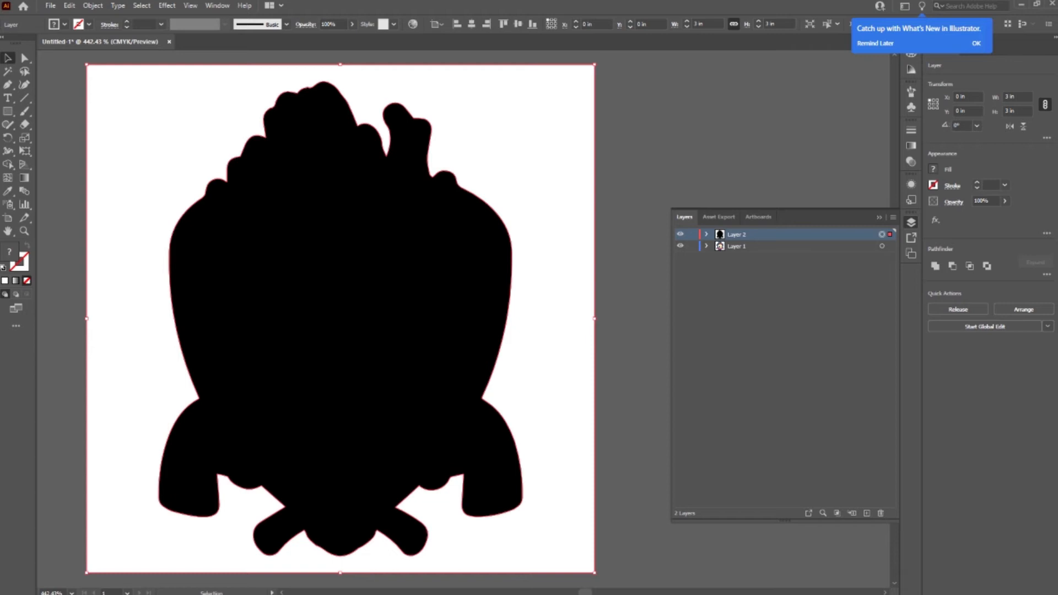
Step: Delete the white background compound path from the traced group in Layer 2, keeping the black silhouette path
{"action": "left_click", "coordinate": [706, 234]}
{"action": "left_click", "coordinate": [720, 245]}
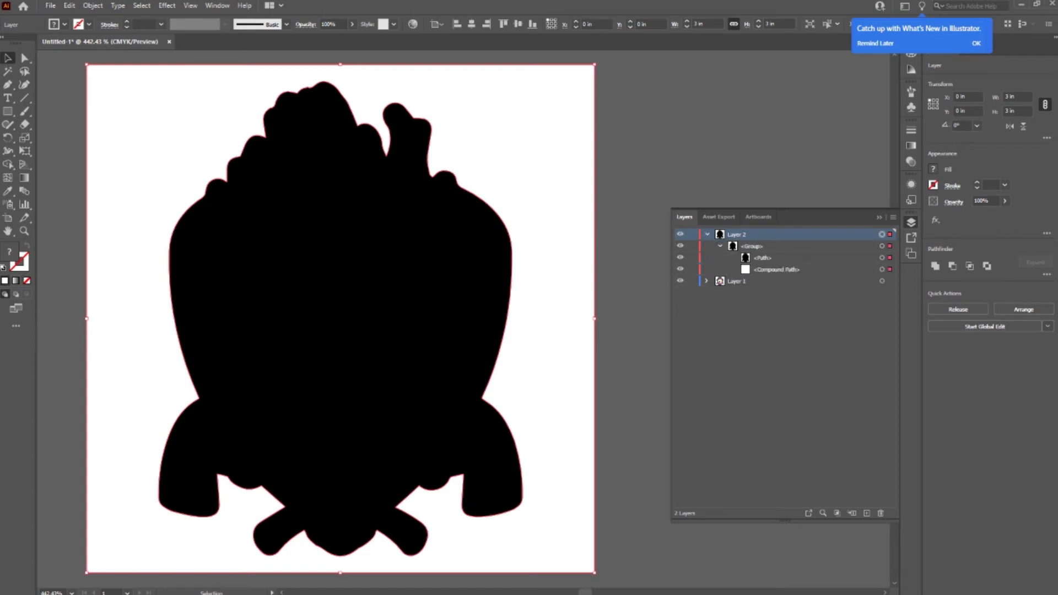
{"action": "left_click", "coordinate": [745, 257]}
{"action": "left_click", "coordinate": [882, 258]}
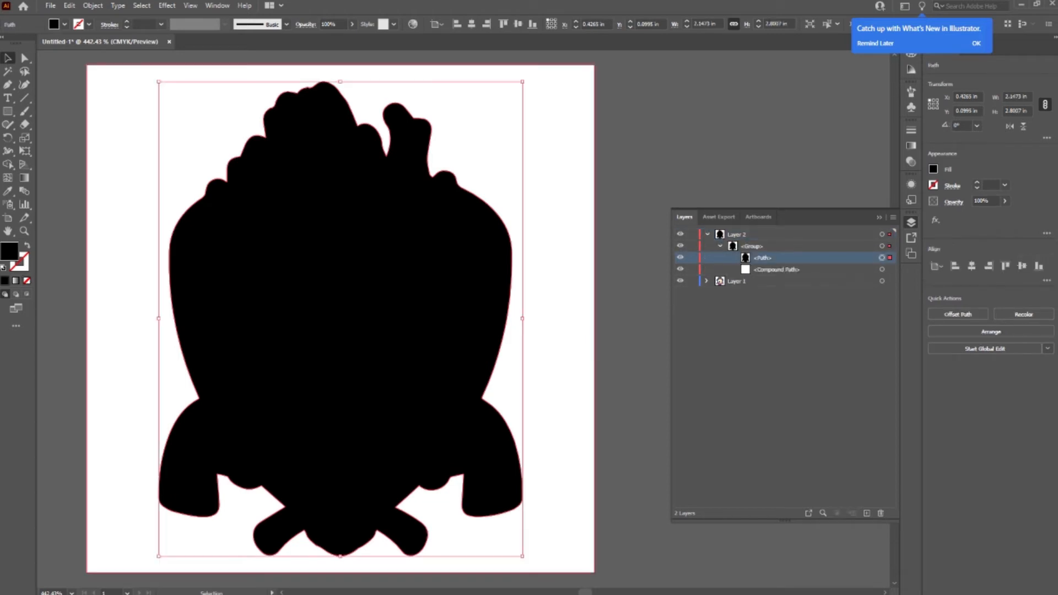
{"action": "left_click", "coordinate": [882, 269]}
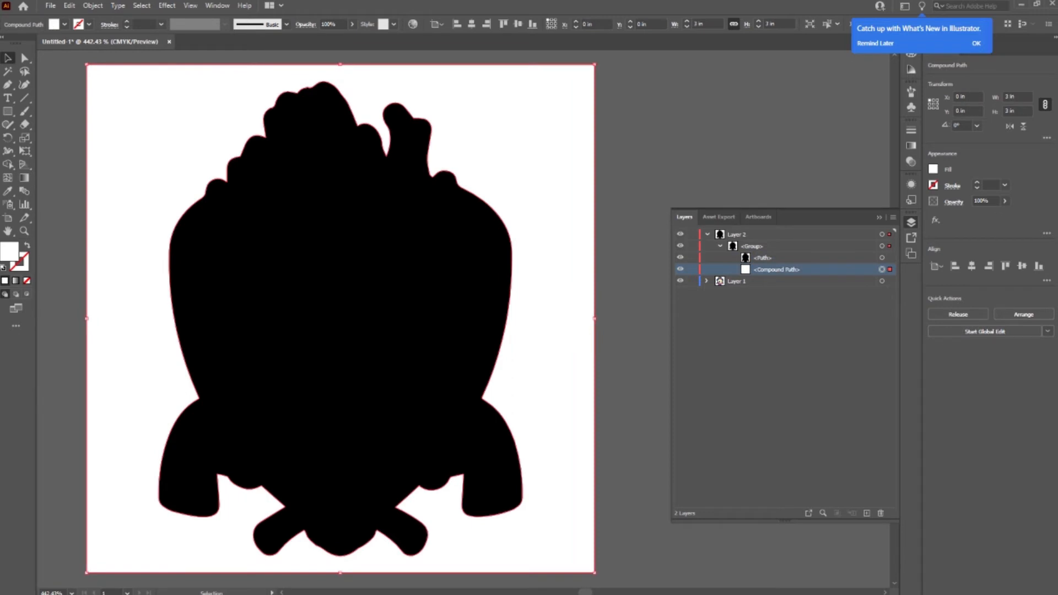
{"action": "left_click", "coordinate": [880, 513]}
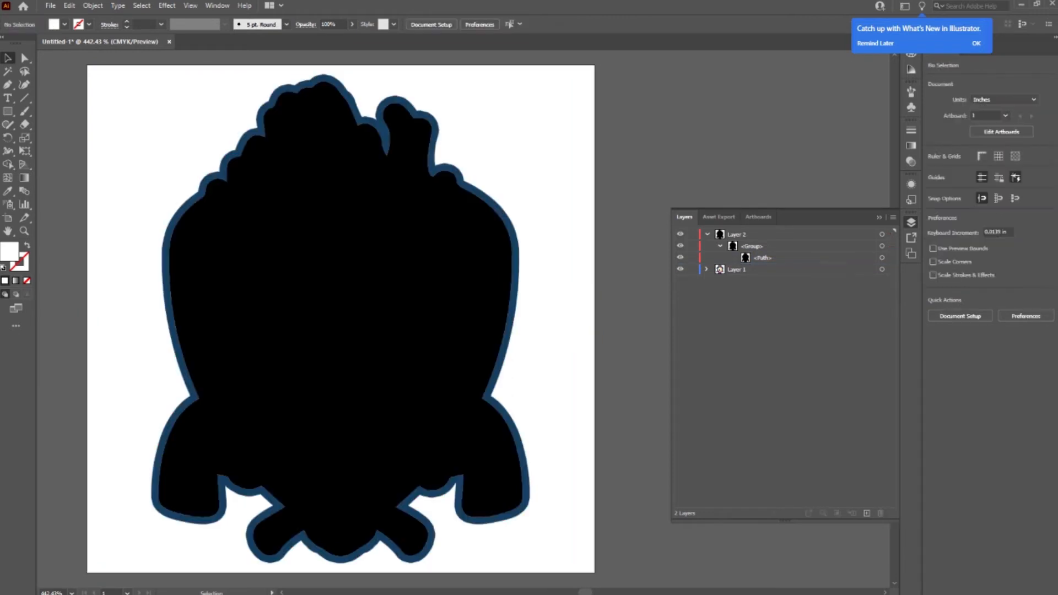
Step: Select the silhouette path and load the Roland VersaWorks.ai swatch library from Program Files (x86)\Roland VersaWorks Dual\Swatch\Illustrator, placing it clear of the artwork
{"action": "left_click", "coordinate": [882, 258]}
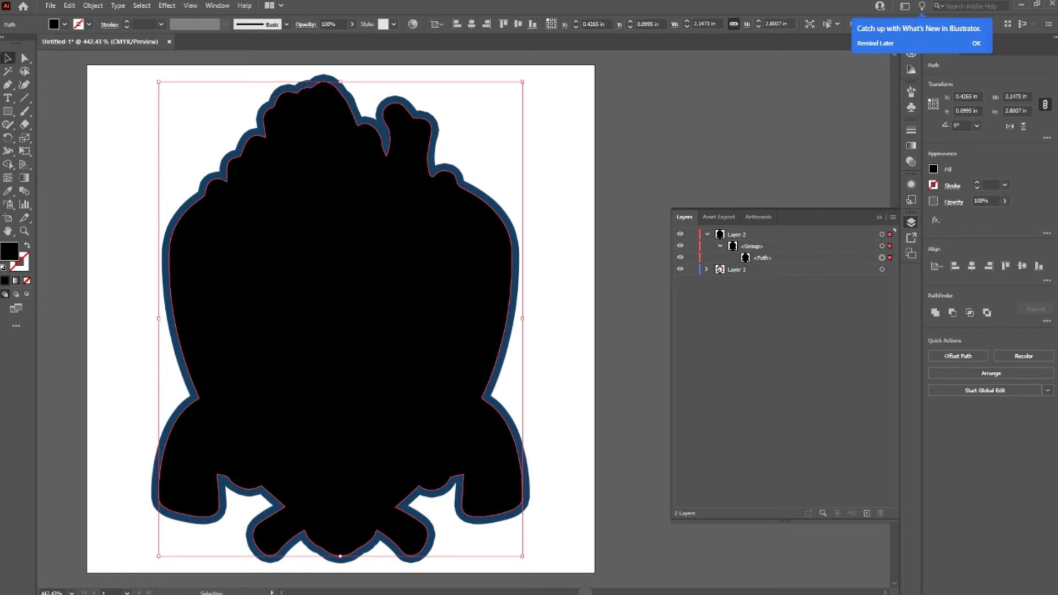
{"action": "left_click", "coordinate": [933, 185]}
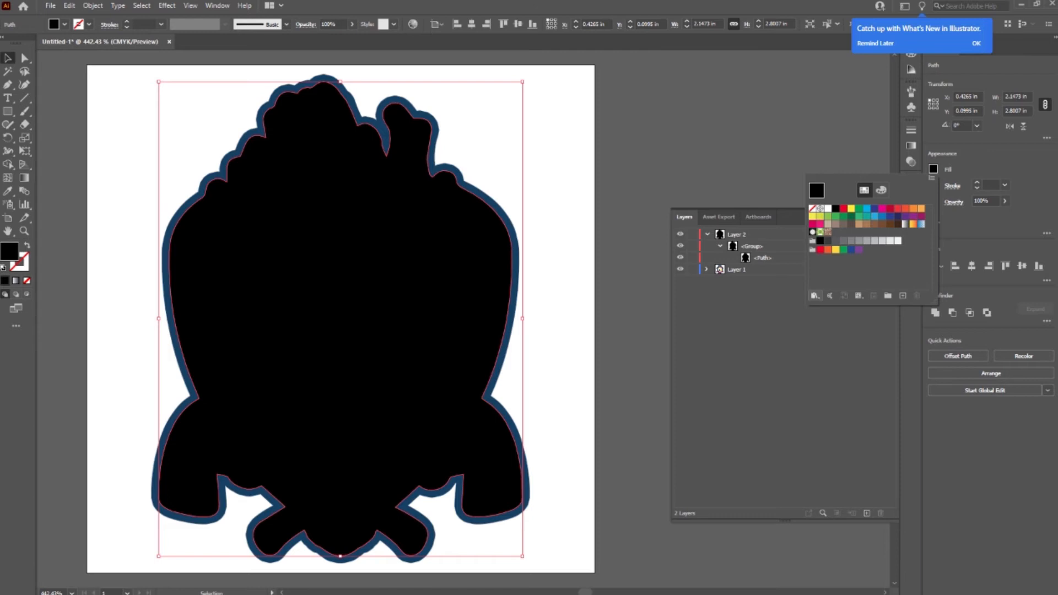
{"action": "left_click", "coordinate": [814, 296]}
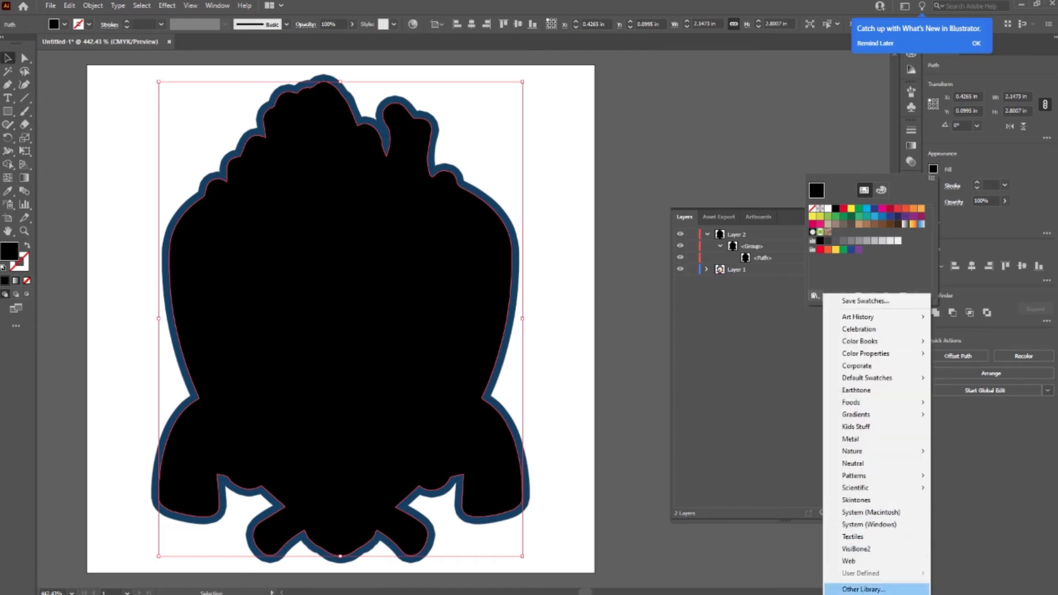
{"action": "left_click", "coordinate": [863, 589]}
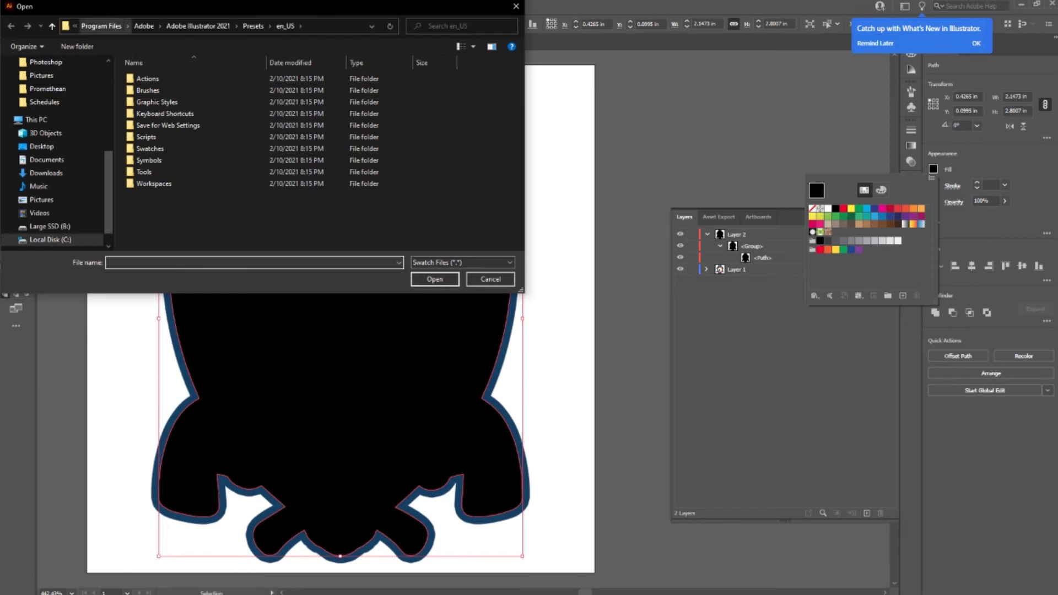
{"action": "left_click", "coordinate": [101, 26]}
{"action": "left_click", "coordinate": [93, 26]}
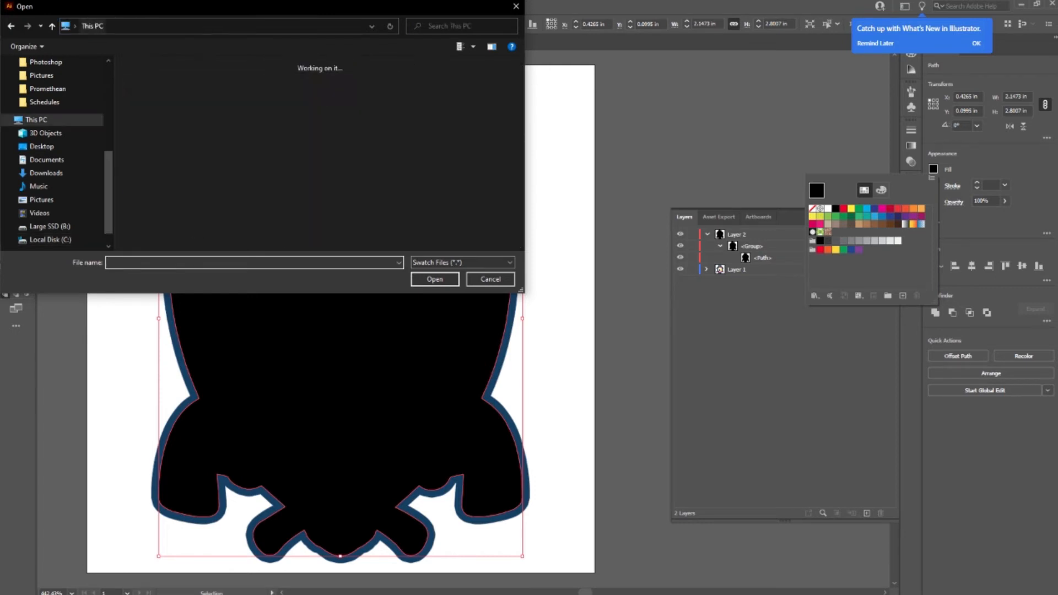
{"action": "scroll", "coordinate": [322, 153], "scroll_direction": "down", "scroll_amount": 1}
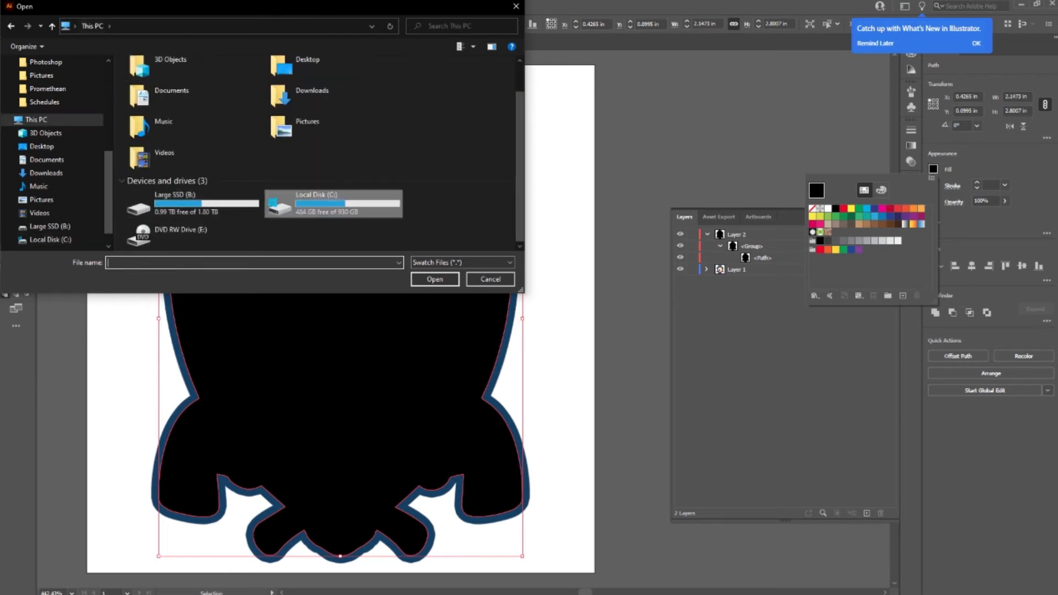
{"action": "double_click", "coordinate": [330, 204]}
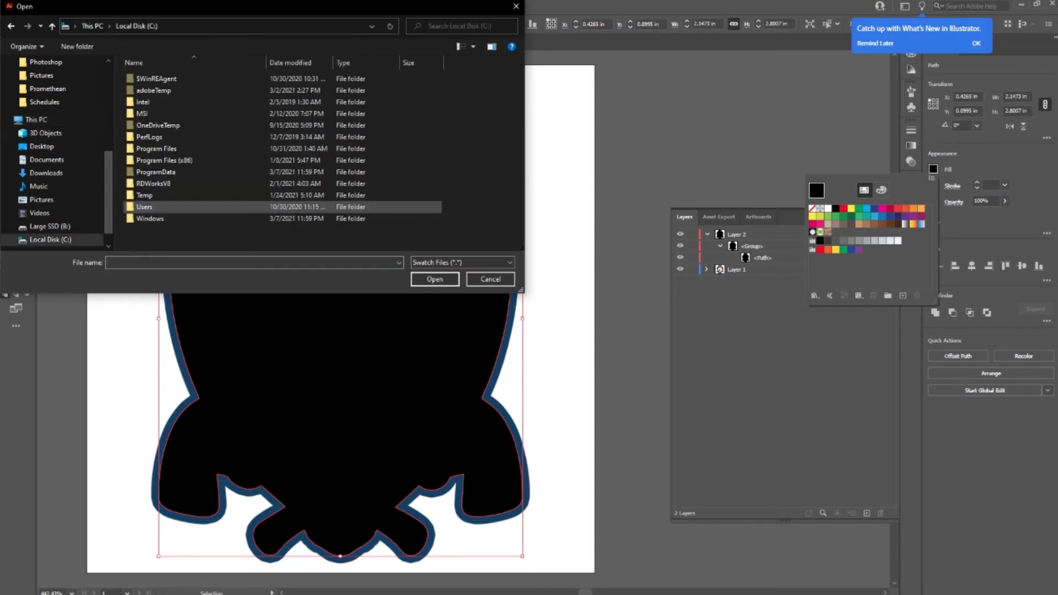
{"action": "double_click", "coordinate": [160, 156]}
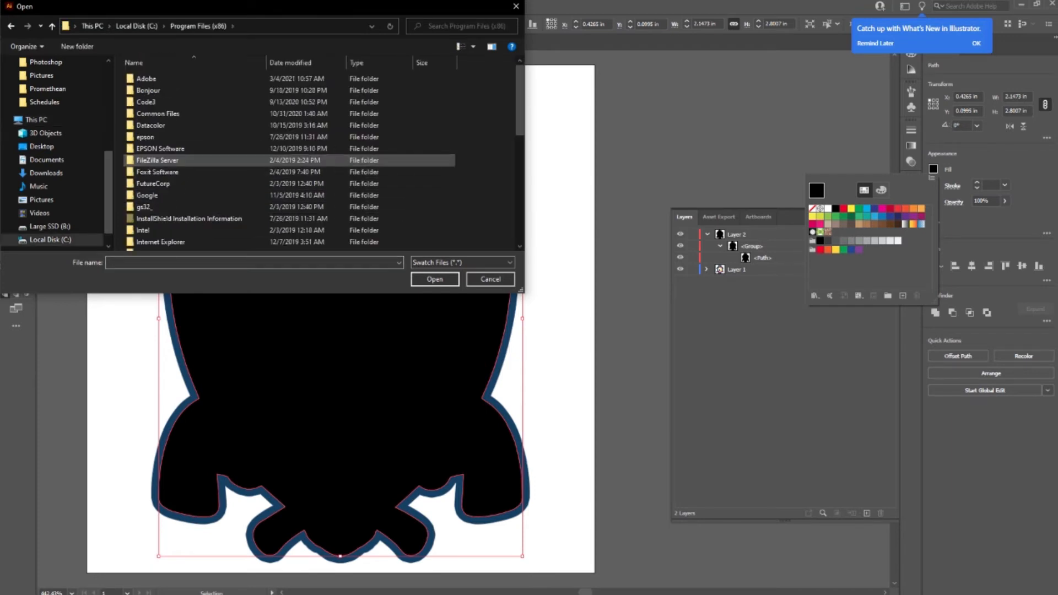
{"action": "scroll", "coordinate": [182, 149], "scroll_direction": "down", "scroll_amount": 15}
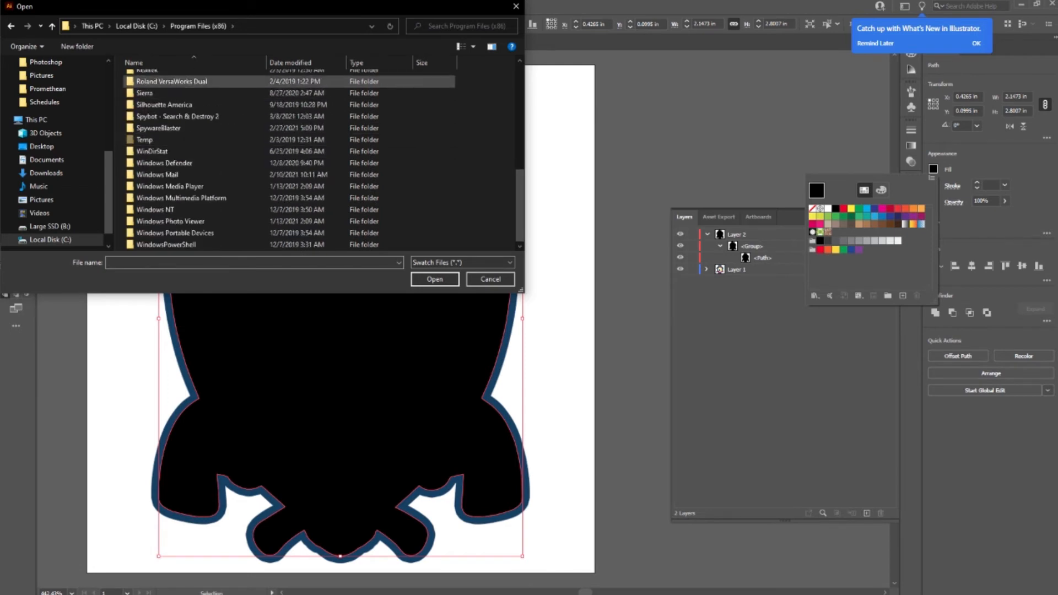
{"action": "double_click", "coordinate": [171, 81]}
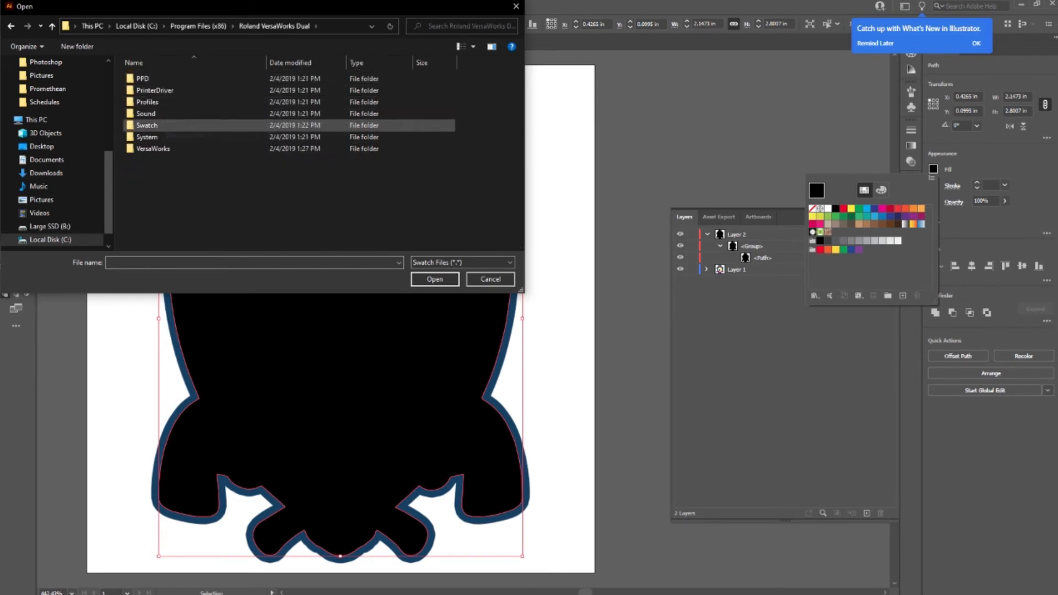
{"action": "double_click", "coordinate": [147, 125]}
{"action": "double_click", "coordinate": [150, 90]}
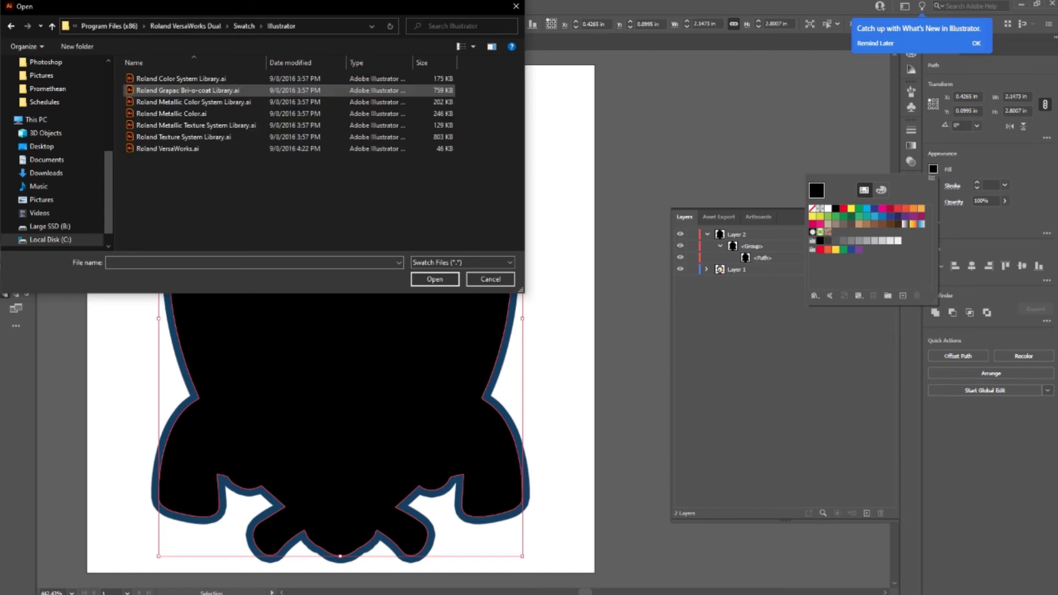
{"action": "double_click", "coordinate": [168, 148]}
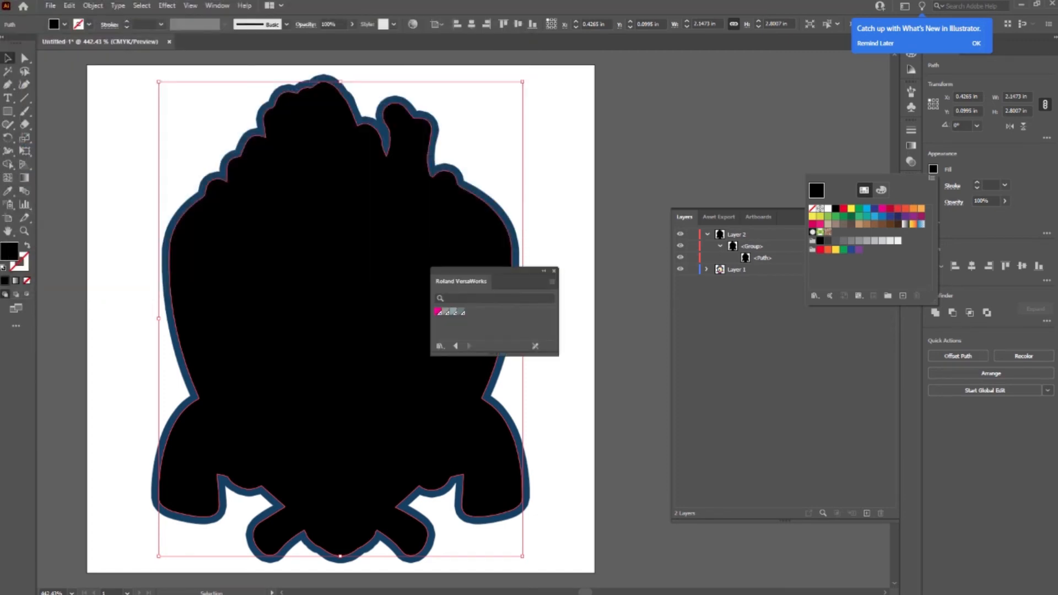
{"action": "left_click_drag", "start_coordinate": [496, 274], "coordinate": [762, 92]}
Step: Apply the magenta Roland VersaWorks swatch to the silhouette path, and set the path's fill to None
{"action": "left_click", "coordinate": [705, 131]}
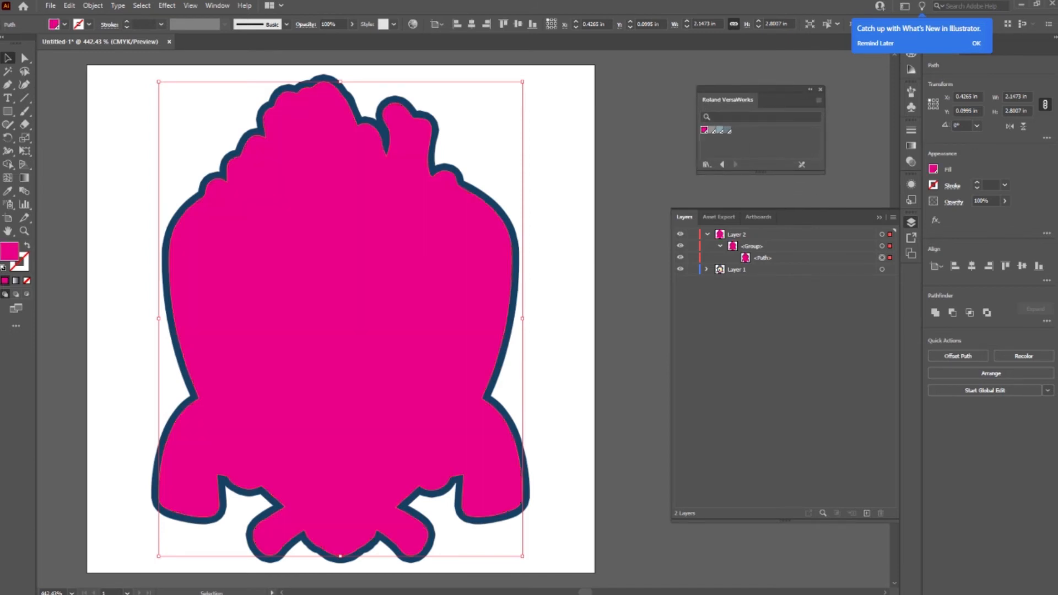
{"action": "left_click", "coordinate": [933, 169]}
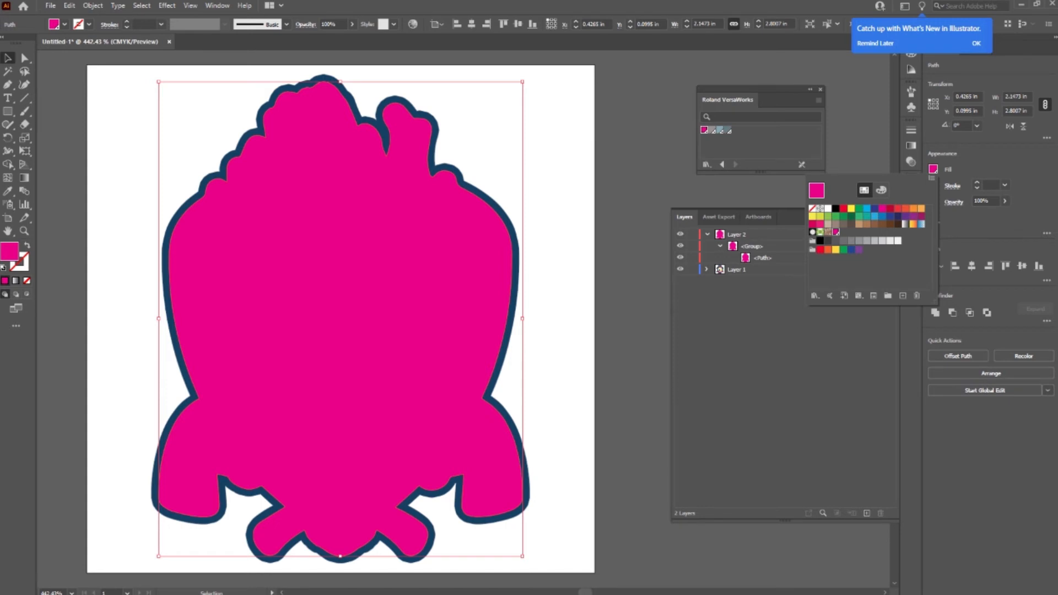
{"action": "left_click", "coordinate": [813, 208]}
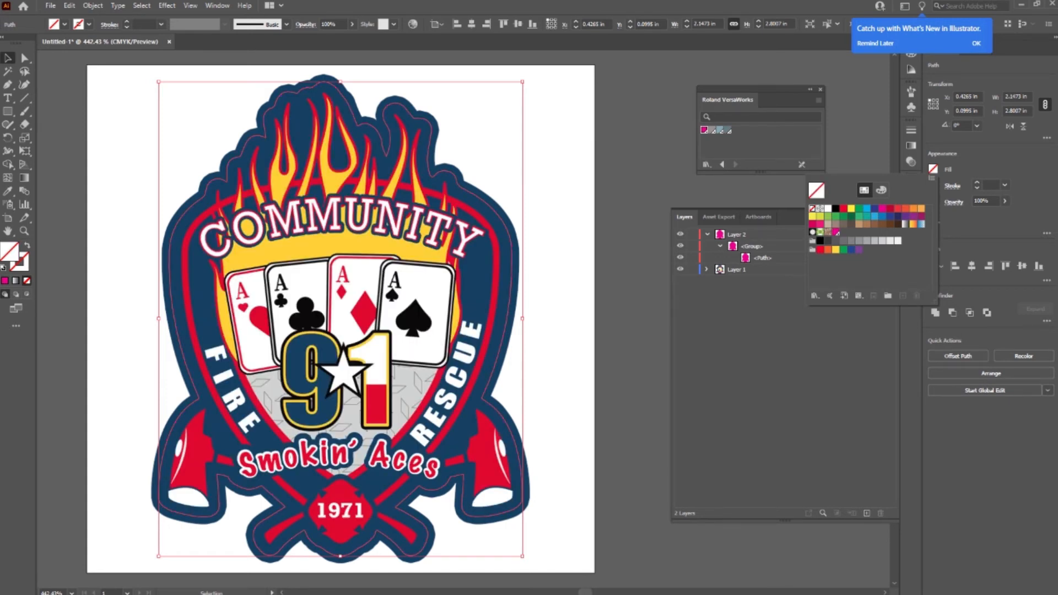
{"action": "key", "text": "Escape"}
Step: Give the silhouette path a stroke in the magenta VersaWorks cut swatch with a weight of 0.25 pt
{"action": "left_click", "coordinate": [933, 185]}
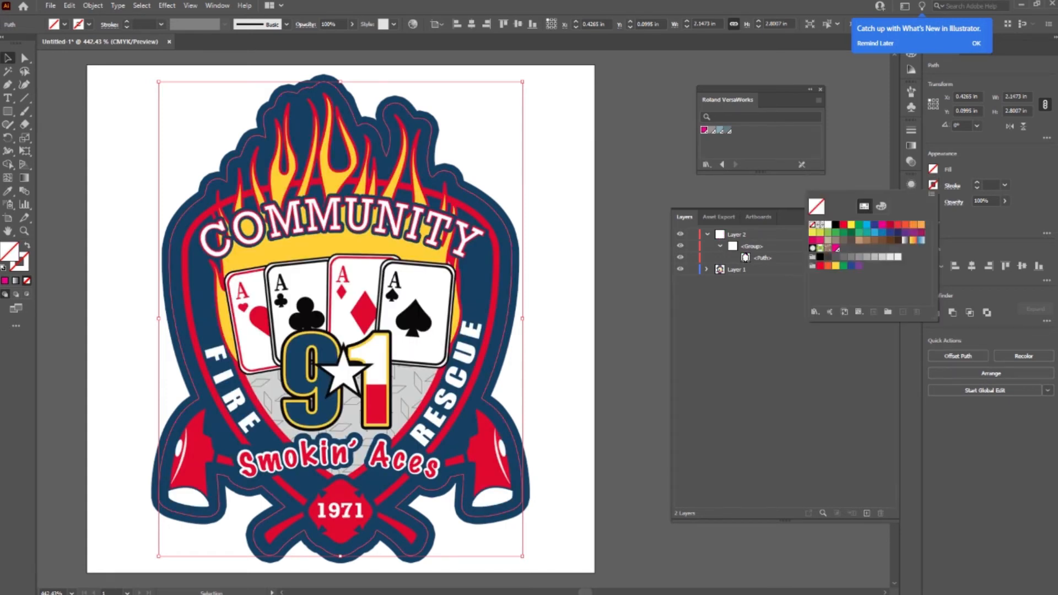
{"action": "left_click", "coordinate": [836, 248]}
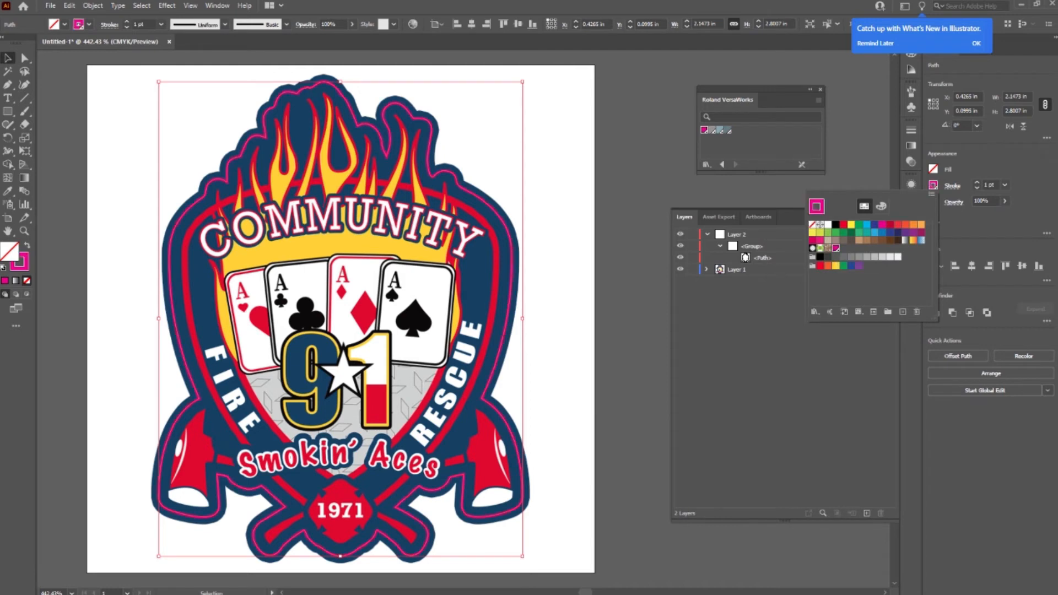
{"action": "left_click", "coordinate": [1005, 186]}
{"action": "left_click", "coordinate": [989, 195]}
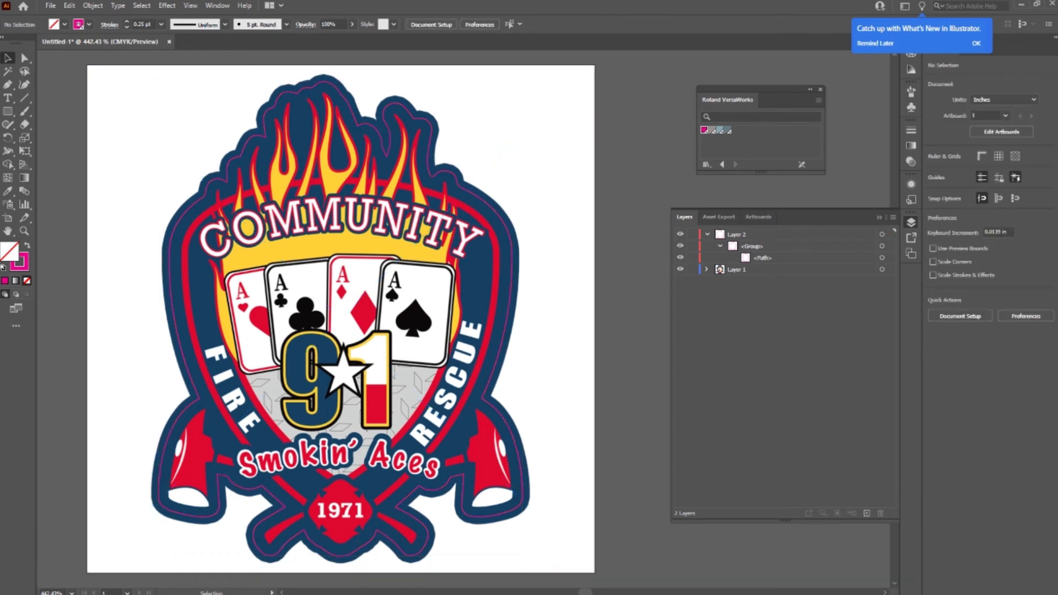
Step: Save the document to the This PC Desktop as an Illustrator EPS named Mask Patch
{"action": "left_click", "coordinate": [50, 6]}
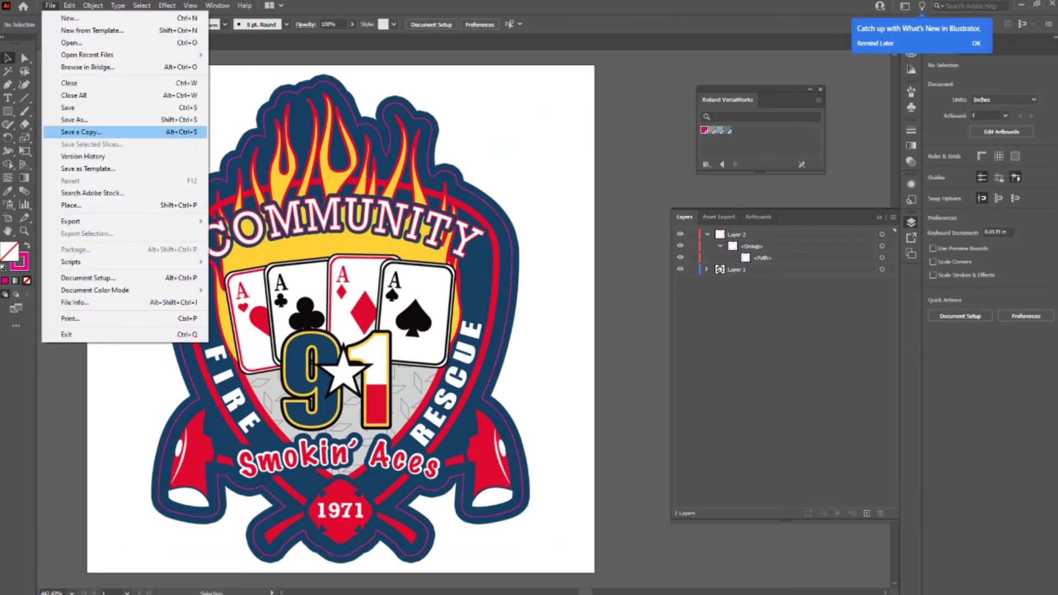
{"action": "left_click", "coordinate": [74, 119]}
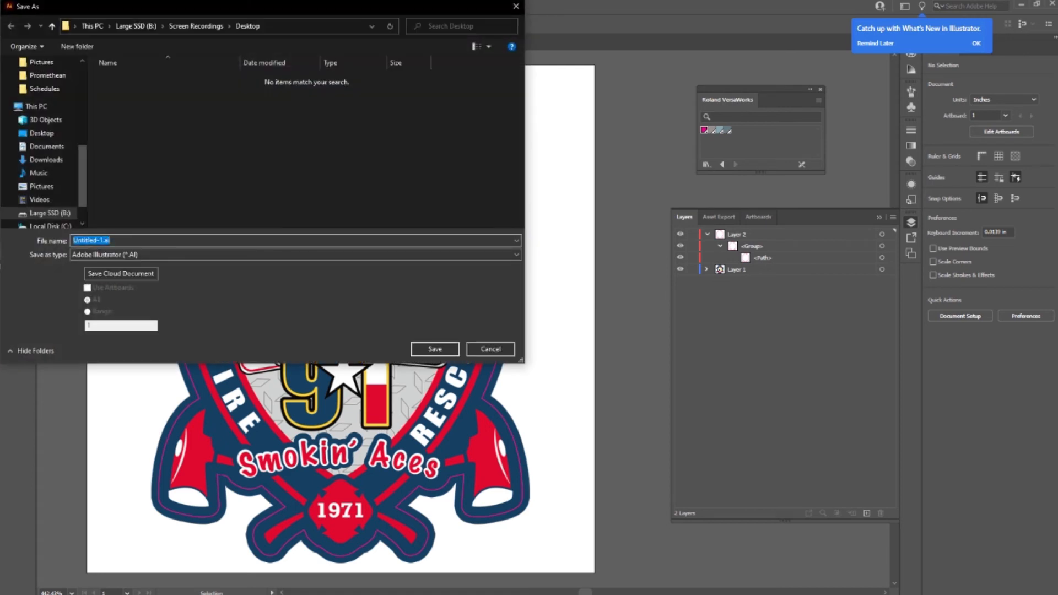
{"action": "left_click", "coordinate": [295, 255]}
{"action": "key", "text": "Down"}
{"action": "key", "text": "Down"}
{"action": "key", "text": "Return"}
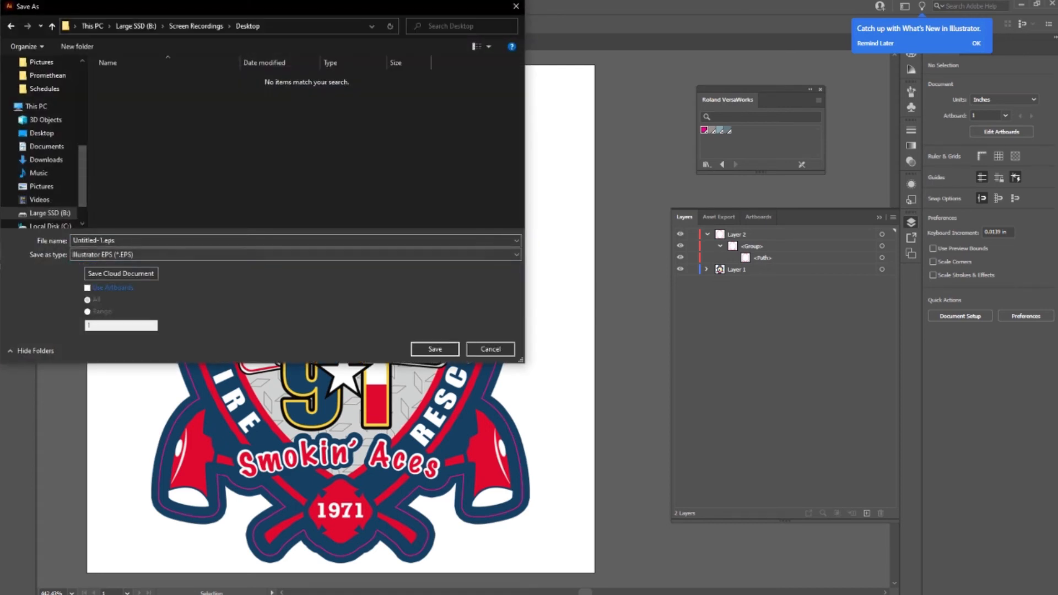
{"action": "type", "text": "Mask"}
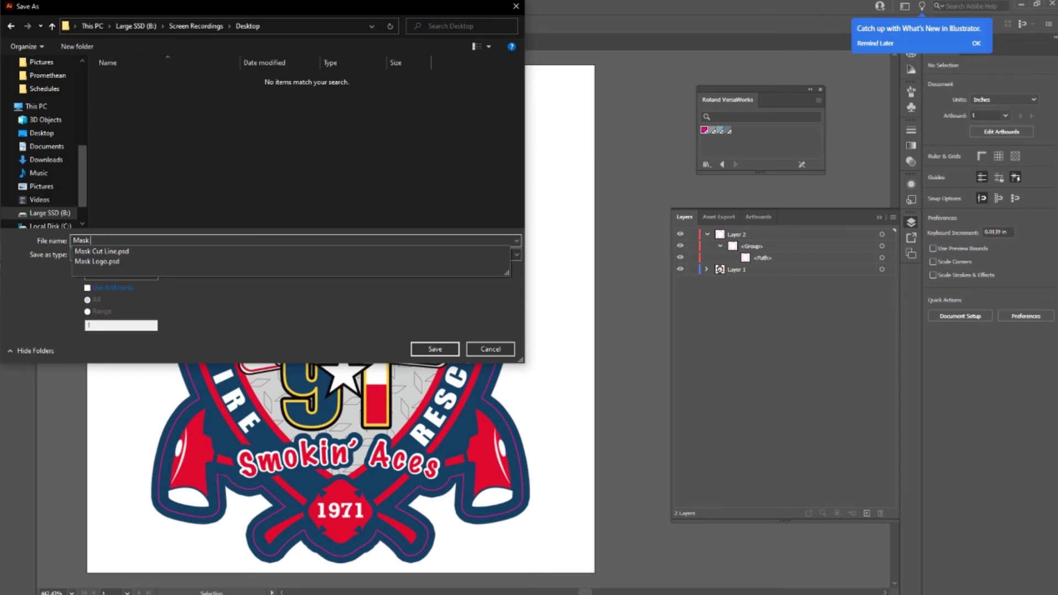
{"action": "type", "text": " Patch"}
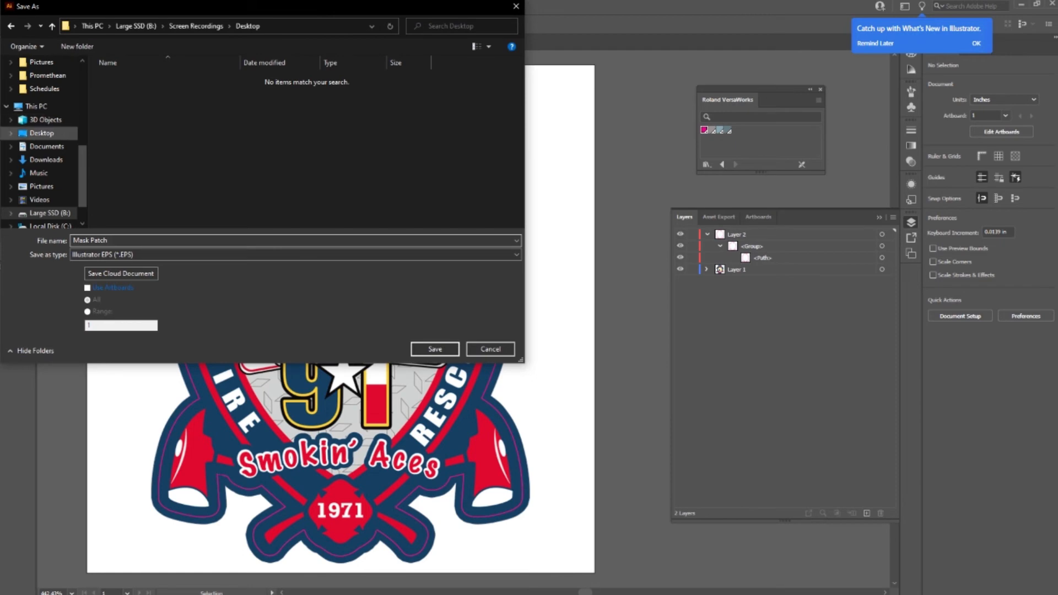
{"action": "left_click", "coordinate": [42, 133]}
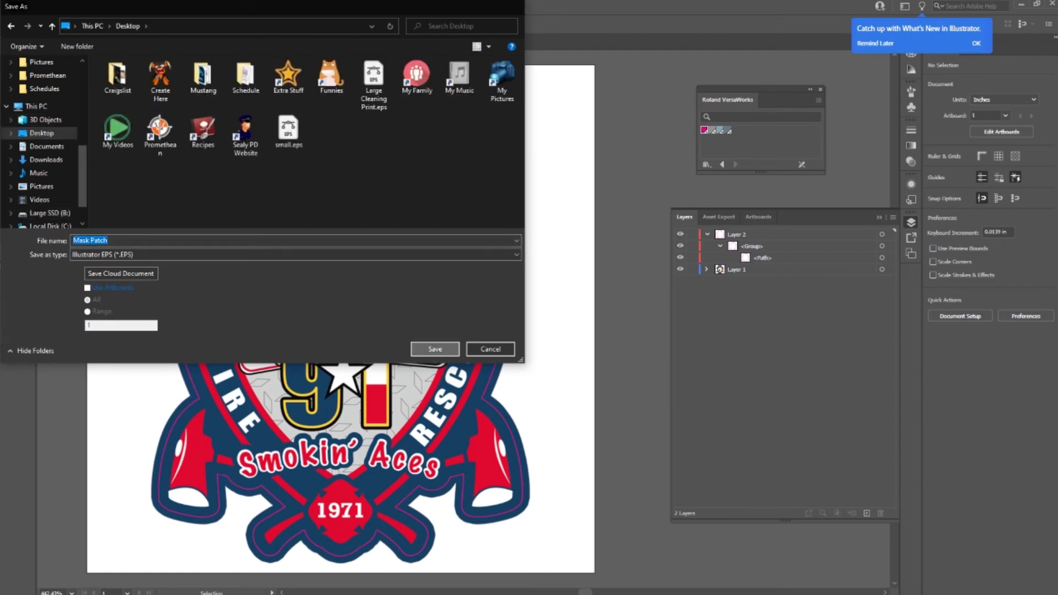
{"action": "key", "text": "Return"}
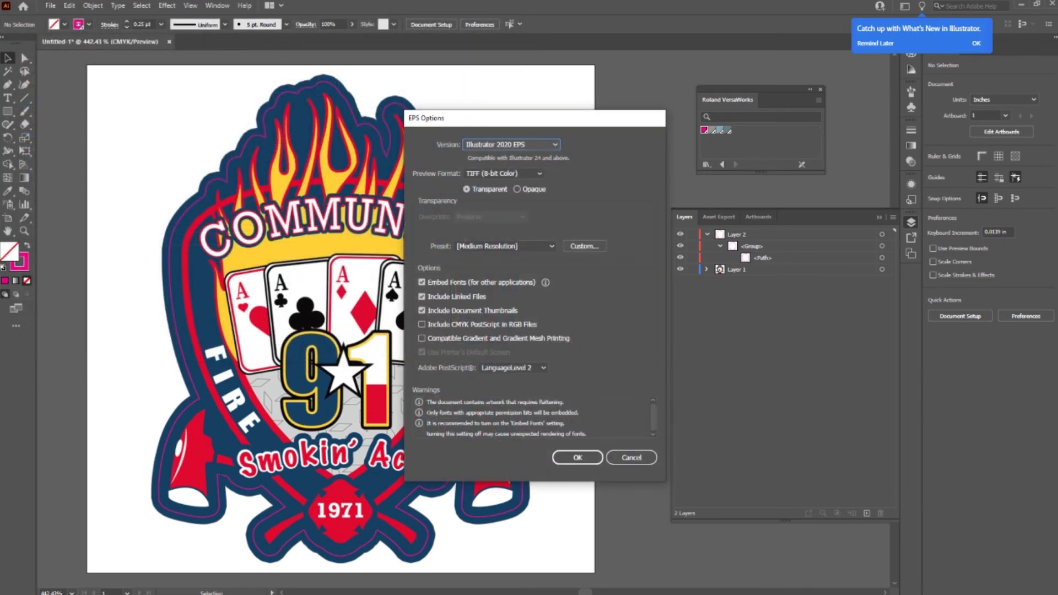
Step: Change the EPS transparency preset and preview format, turn off Embed Fonts, Include Linked Files and Include Document Thumbnails, and accept the options
{"action": "left_click", "coordinate": [505, 246]}
{"action": "left_click", "coordinate": [505, 273]}
{"action": "left_click", "coordinate": [422, 282]}
{"action": "left_click", "coordinate": [422, 296]}
{"action": "left_click", "coordinate": [422, 310]}
{"action": "left_click", "coordinate": [503, 173]}
{"action": "left_click", "coordinate": [485, 186]}
{"action": "key", "text": "Return"}
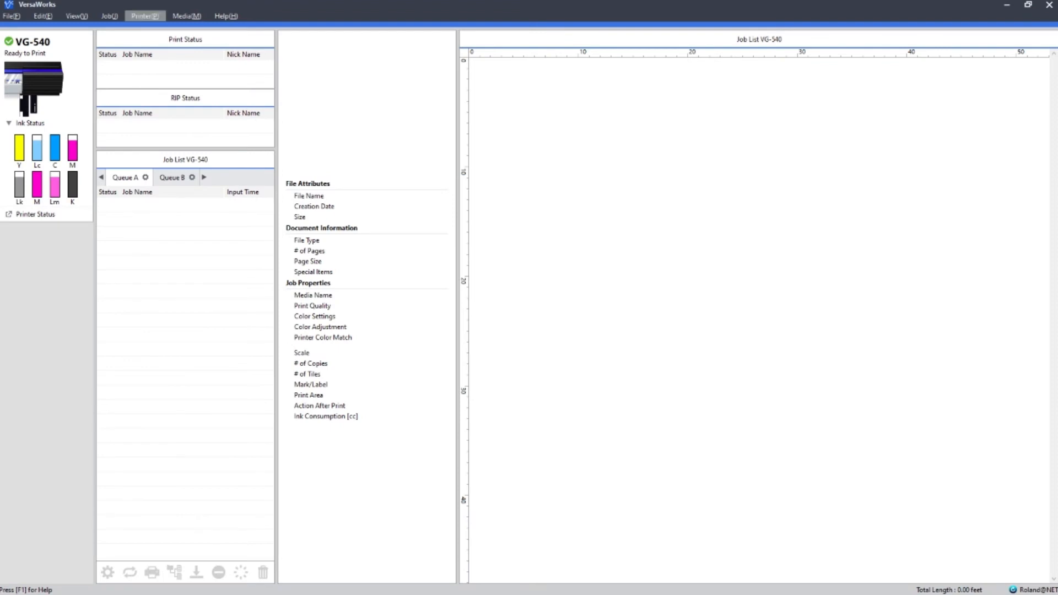
Step: Switch to VersaWorks and add Mask Patch.eps from the This PC Desktop as a job in Queue A
{"action": "key", "text": "alt"}
{"action": "key", "text": "f"}
{"action": "key", "text": "Right"}
{"action": "key", "text": "Return"}
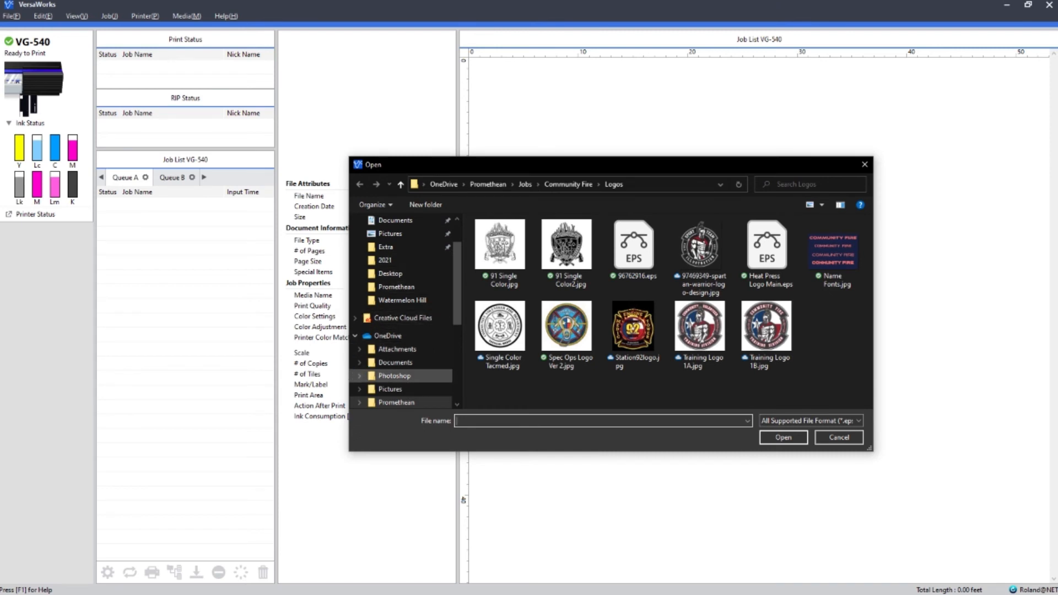
{"action": "left_click", "coordinate": [390, 273]}
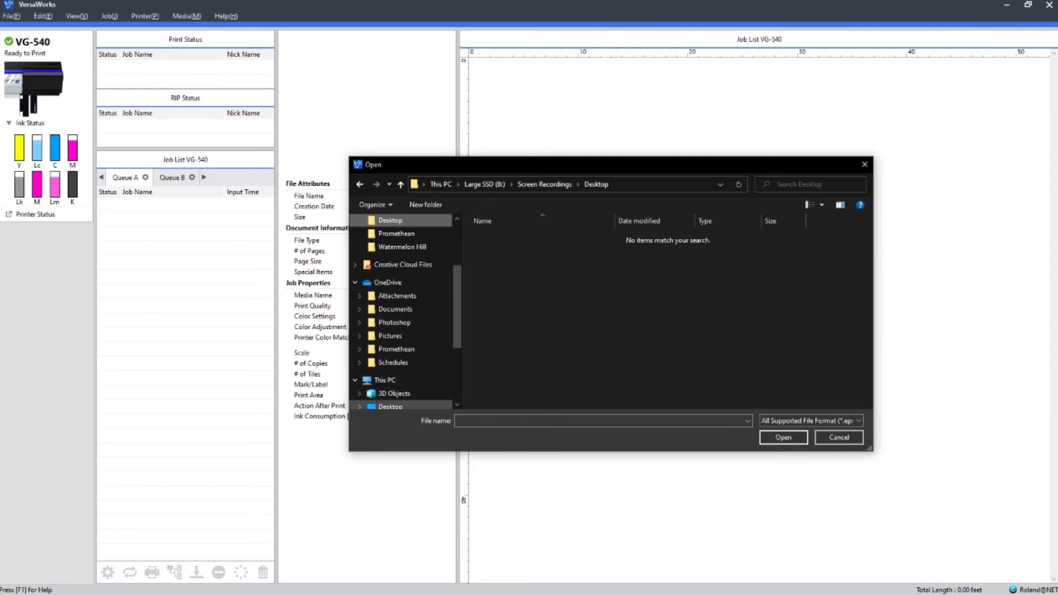
{"action": "left_click", "coordinate": [388, 407]}
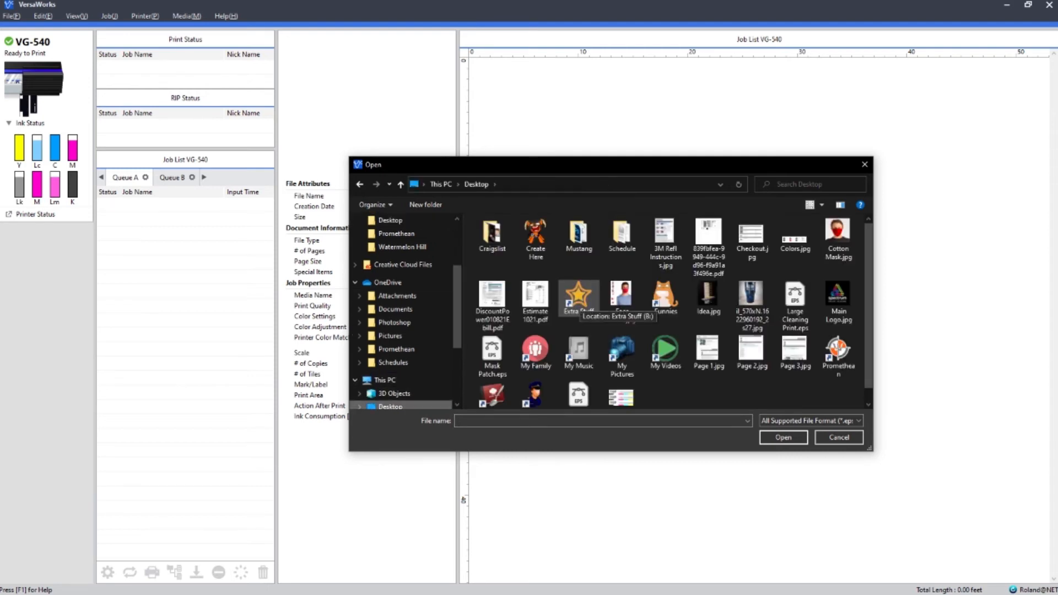
{"action": "left_click", "coordinate": [578, 395]}
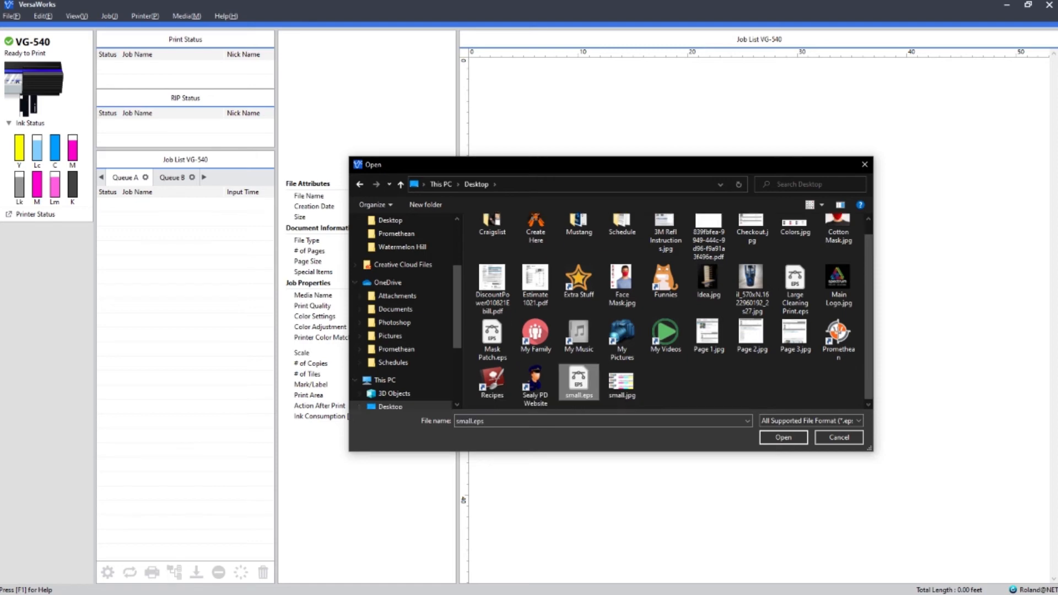
{"action": "double_click", "coordinate": [492, 336]}
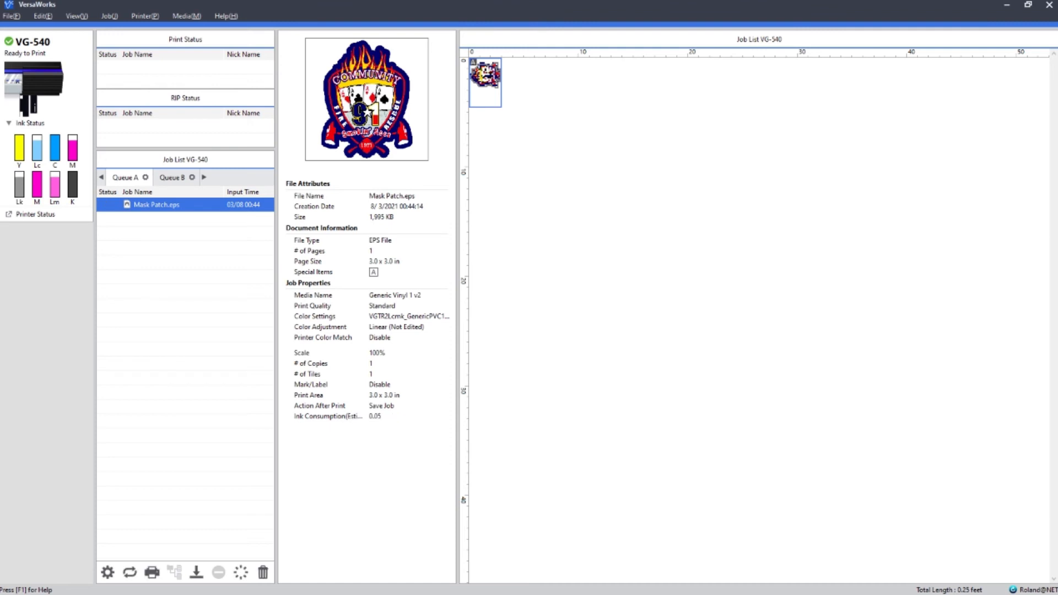
Step: Open the Mask Patch.eps job settings, get the media width from the printer and choose the unrotated orientation
{"action": "double_click", "coordinate": [148, 204]}
{"action": "left_click_drag", "start_coordinate": [703, 86], "coordinate": [817, 68]}
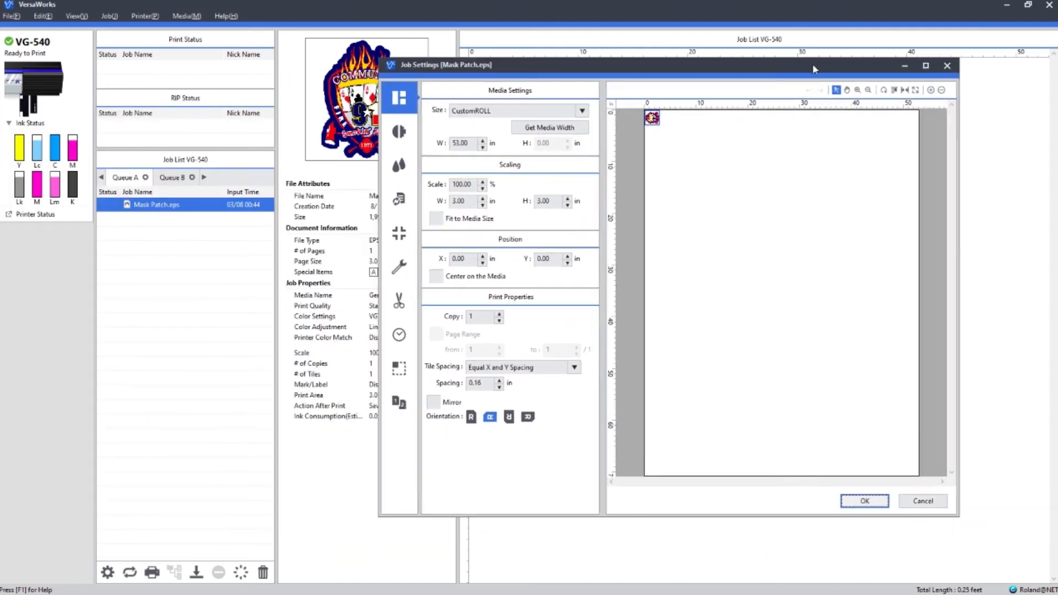
{"action": "left_click", "coordinate": [550, 126]}
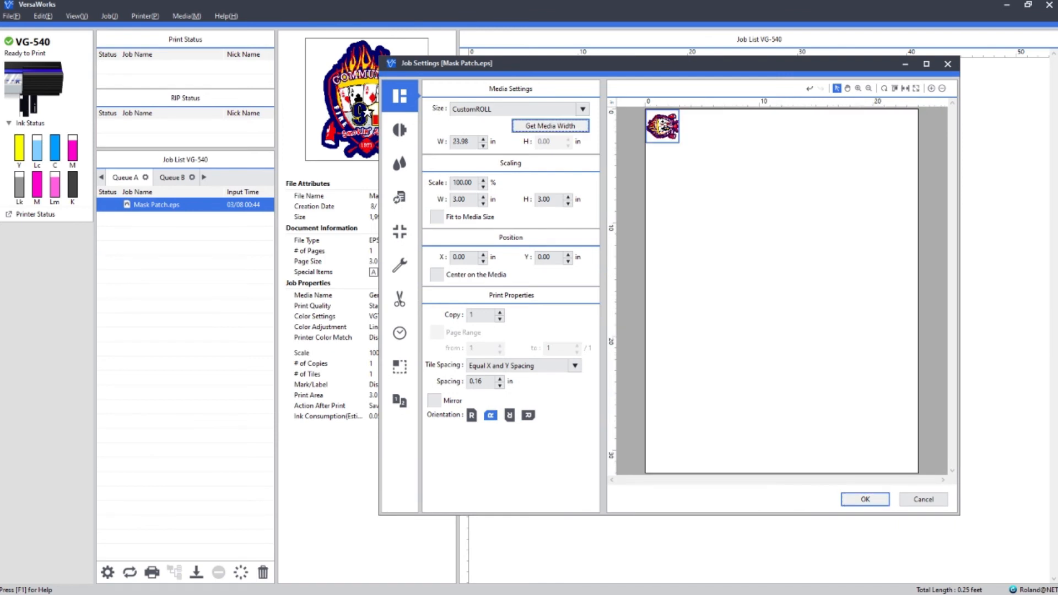
{"action": "left_click", "coordinate": [472, 416]}
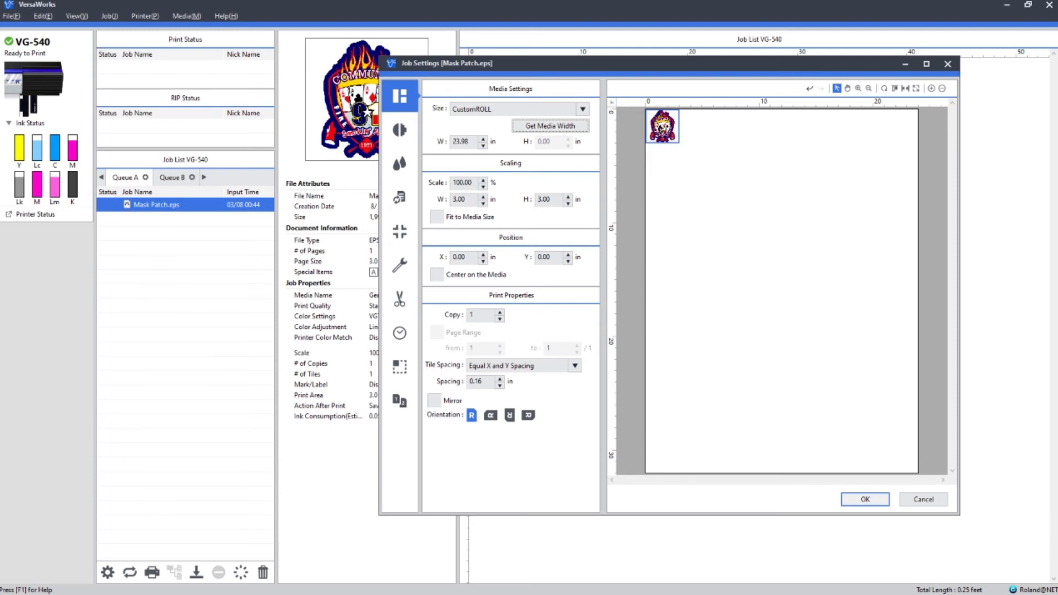
Step: Scale the Mask Patch.eps job to a width of 2 in
{"action": "double_click", "coordinate": [459, 199]}
{"action": "type", "text": "2"}
{"action": "key", "text": "Tab"}
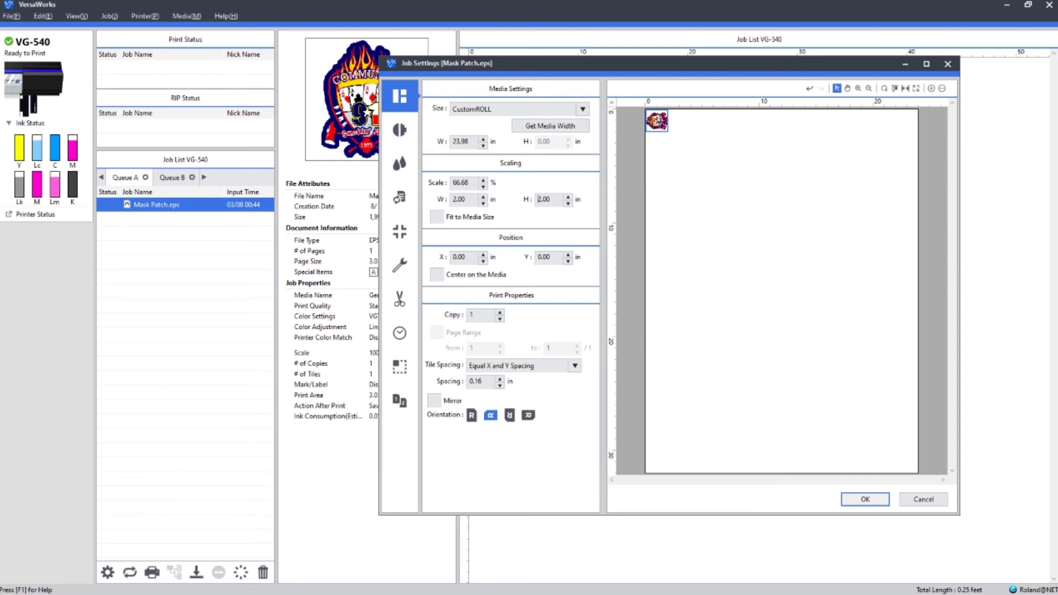
Step: Set the Mask Patch.eps job to the unrotated orientation and print 10 copies
{"action": "left_click", "coordinate": [472, 416]}
{"action": "left_click", "coordinate": [499, 313]}
{"action": "left_click", "coordinate": [500, 312]}
{"action": "left_click", "coordinate": [500, 313]}
{"action": "left_click", "coordinate": [500, 312]}
{"action": "left_click", "coordinate": [499, 312]}
{"action": "left_click", "coordinate": [500, 313]}
{"action": "left_click", "coordinate": [499, 312]}
{"action": "left_click", "coordinate": [500, 312]}
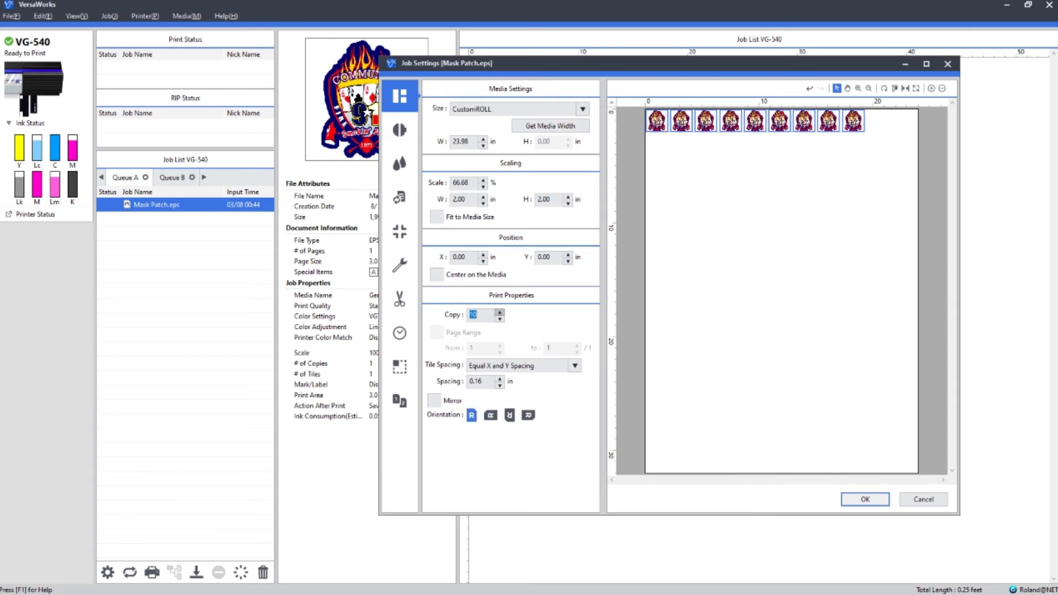
{"action": "left_click", "coordinate": [500, 313]}
Step: Set the tile spacing to 0.25 in and center the copies on the media
{"action": "left_click", "coordinate": [476, 382]}
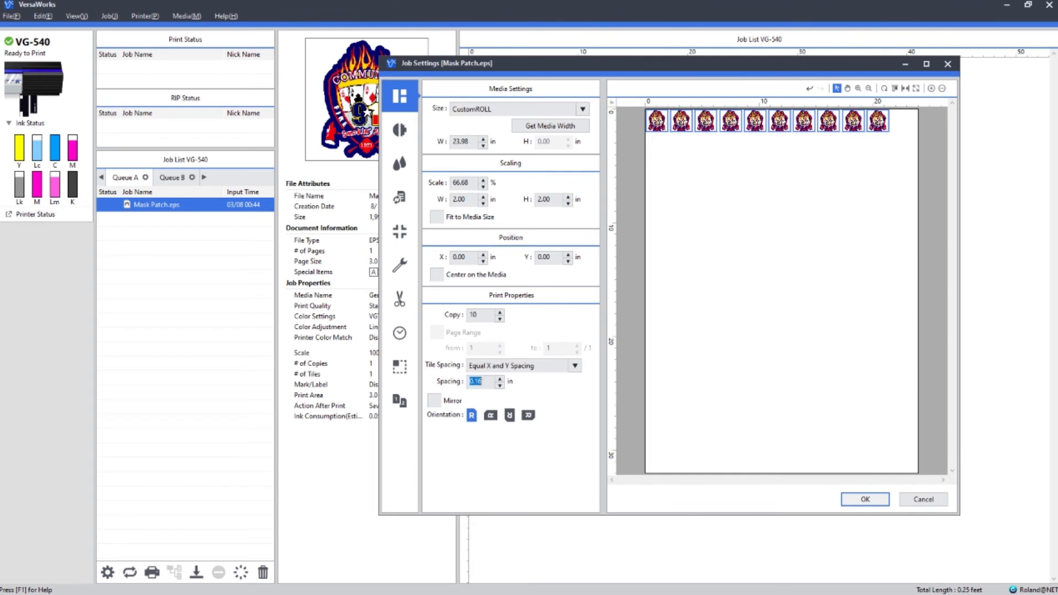
{"action": "type", "text": "0.25"}
{"action": "key", "text": "Tab"}
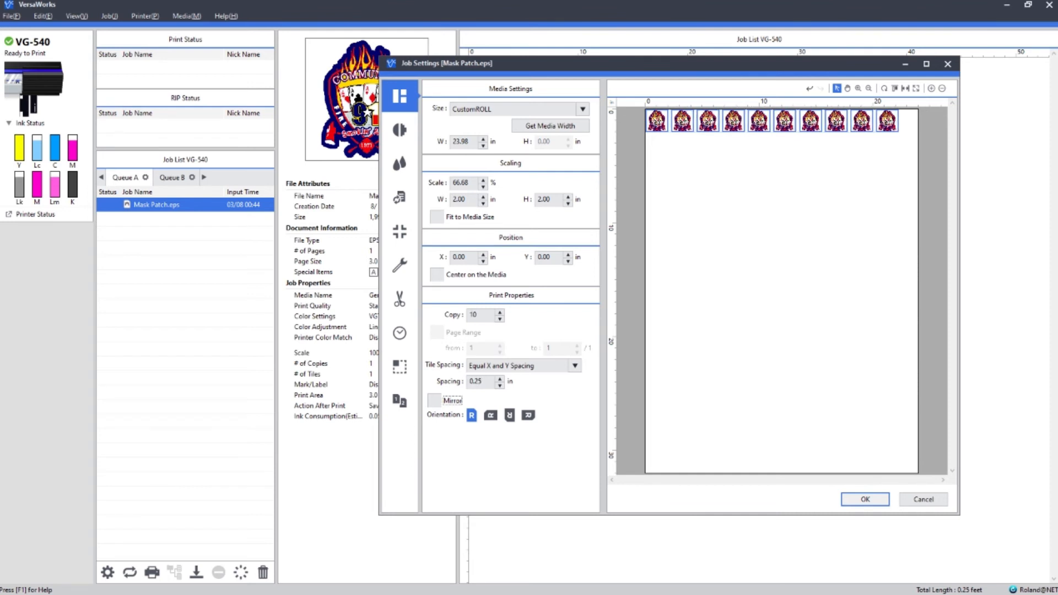
{"action": "left_click", "coordinate": [436, 275]}
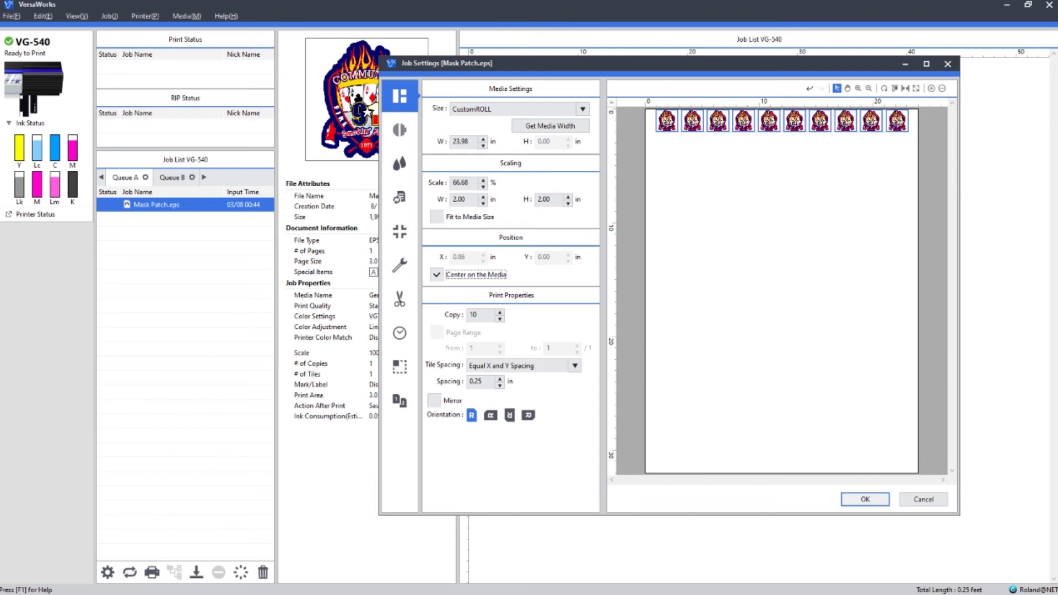
Step: Set the print quality to Generic Heat Transfer Sheet, High Quality and CMYKLcLmLk(v) 16p mode, with Specify Profile and Ignore Default enabled
{"action": "left_click", "coordinate": [399, 129]}
{"action": "left_click", "coordinate": [479, 137]}
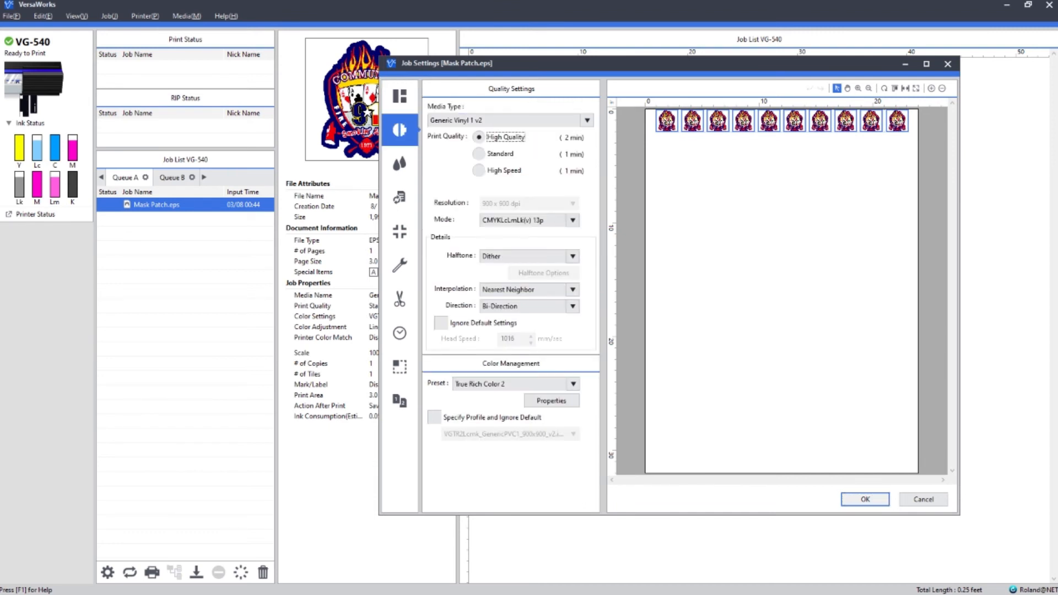
{"action": "left_click", "coordinate": [587, 120]}
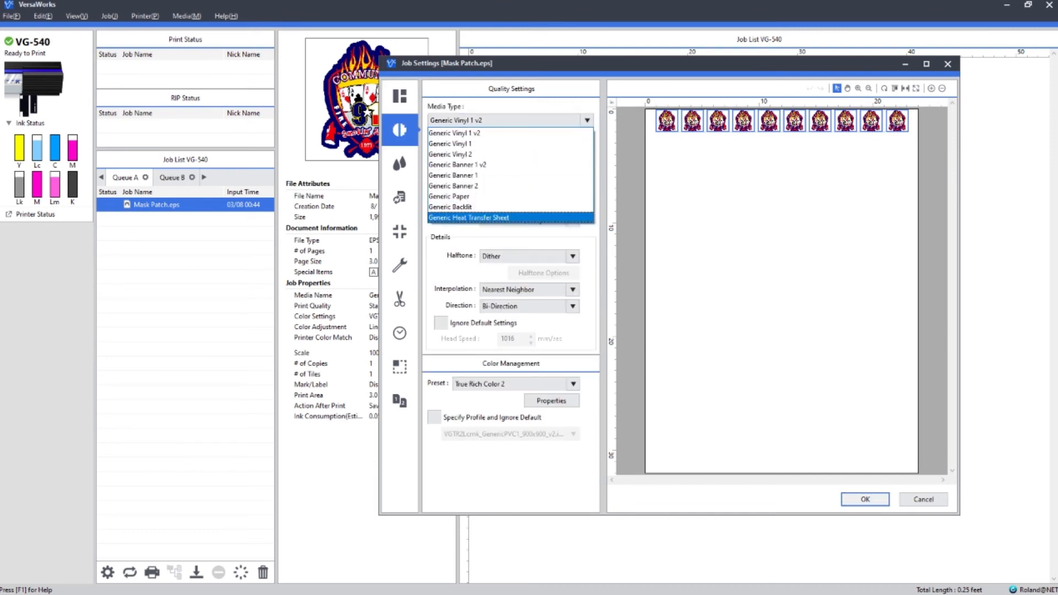
{"action": "left_click", "coordinate": [501, 217]}
{"action": "left_click", "coordinate": [479, 137]}
{"action": "left_click", "coordinate": [572, 221]}
{"action": "left_click", "coordinate": [521, 244]}
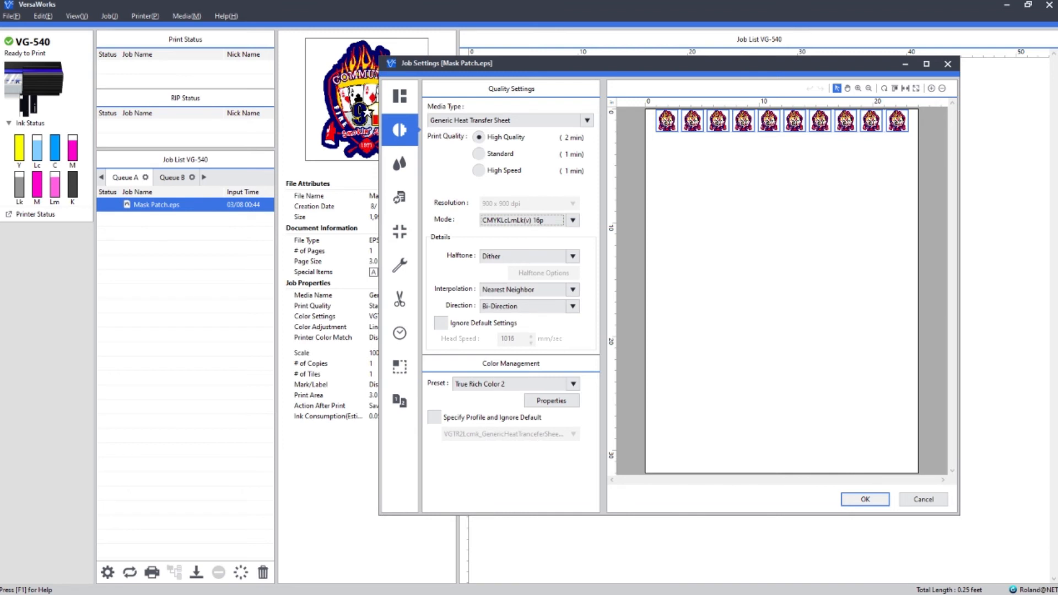
{"action": "left_click", "coordinate": [435, 417]}
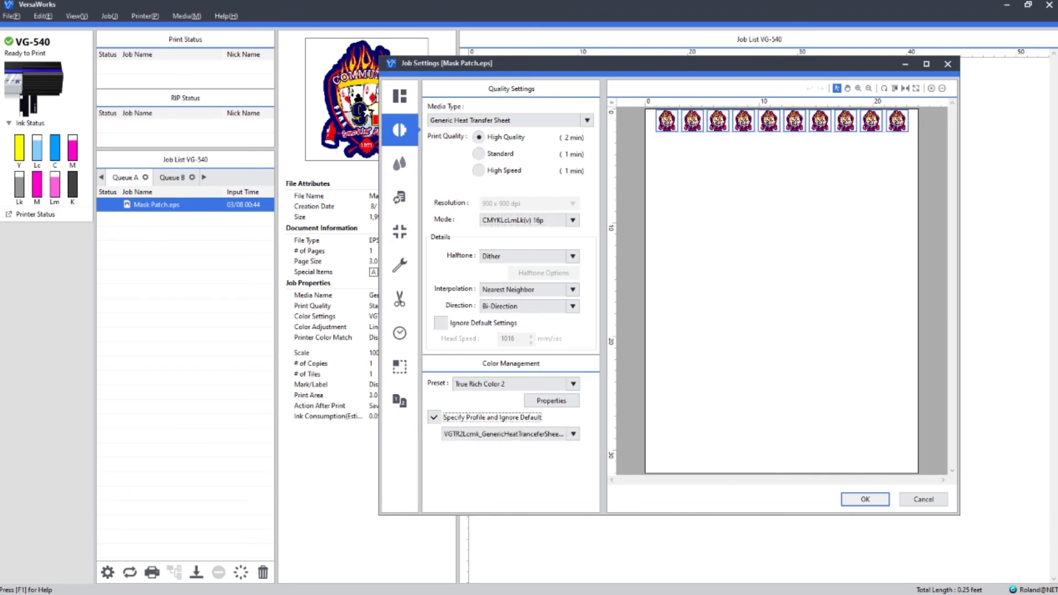
{"action": "left_click", "coordinate": [399, 163]}
{"action": "left_click", "coordinate": [400, 196]}
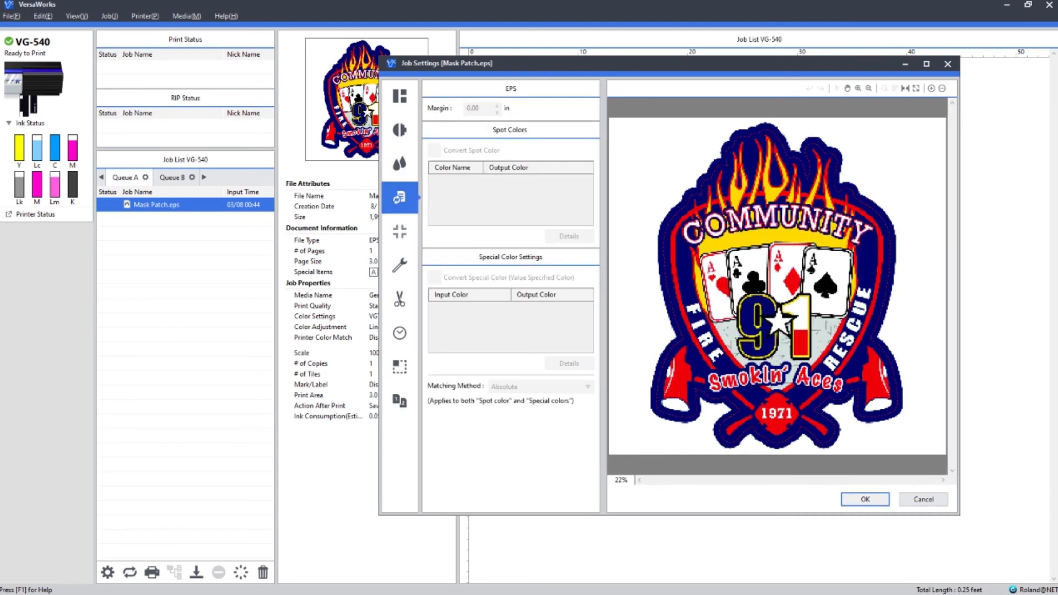
{"action": "left_click", "coordinate": [399, 232]}
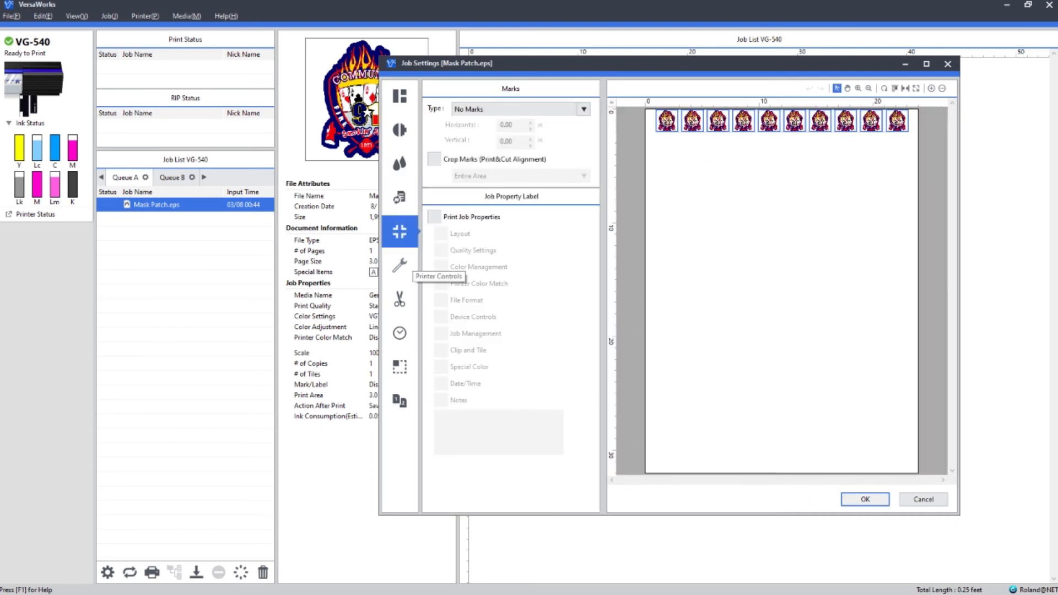
{"action": "left_click", "coordinate": [399, 265]}
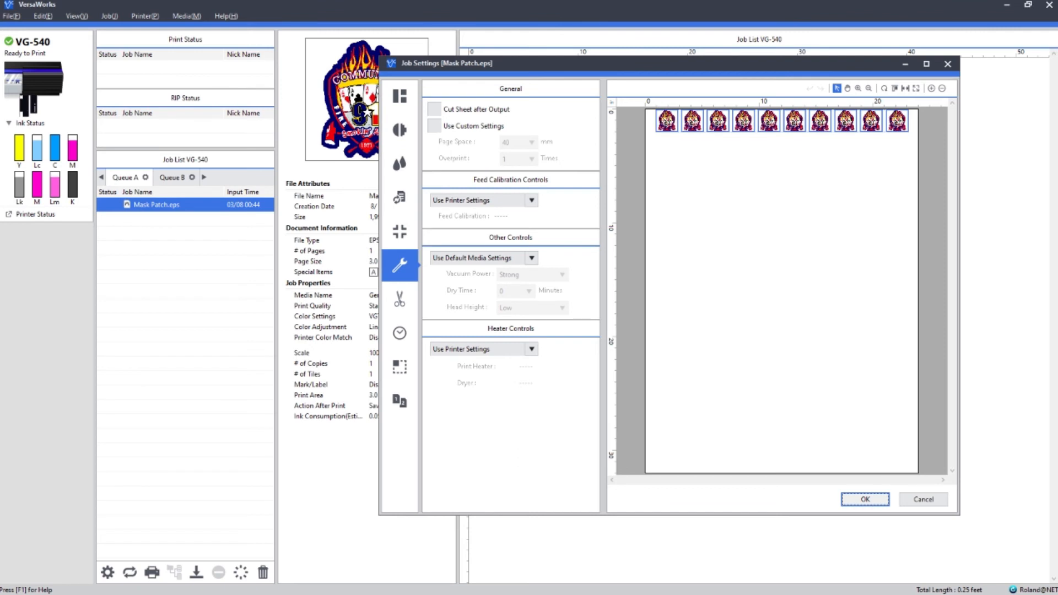
Step: Set the cutting operation mode to Cut & Print and enable Execute PREFEED Operation and Cut Image Boundaries
{"action": "left_click", "coordinate": [399, 299]}
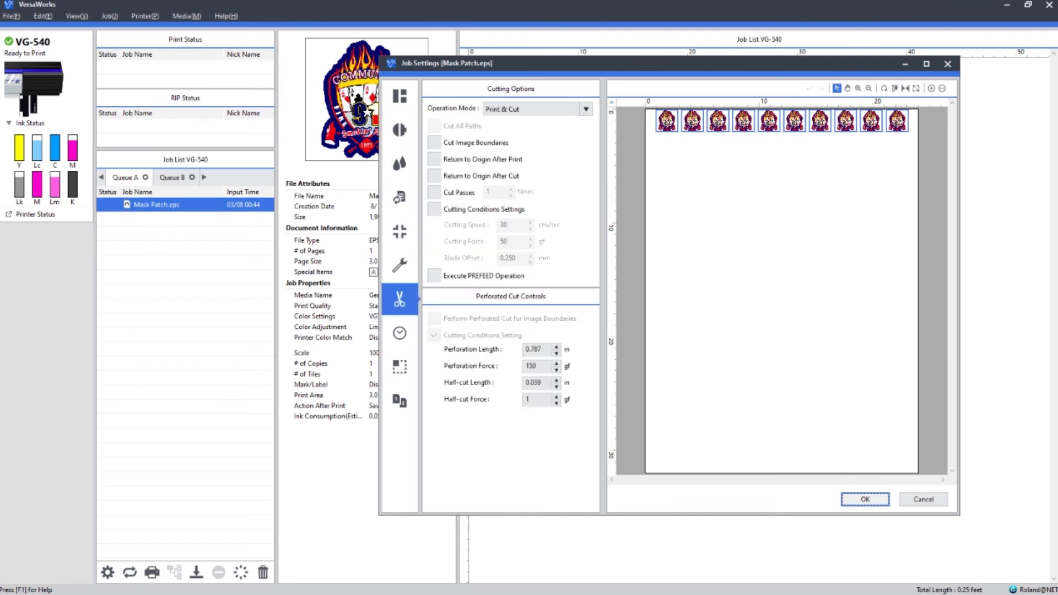
{"action": "left_click", "coordinate": [435, 276]}
{"action": "left_click", "coordinate": [586, 109]}
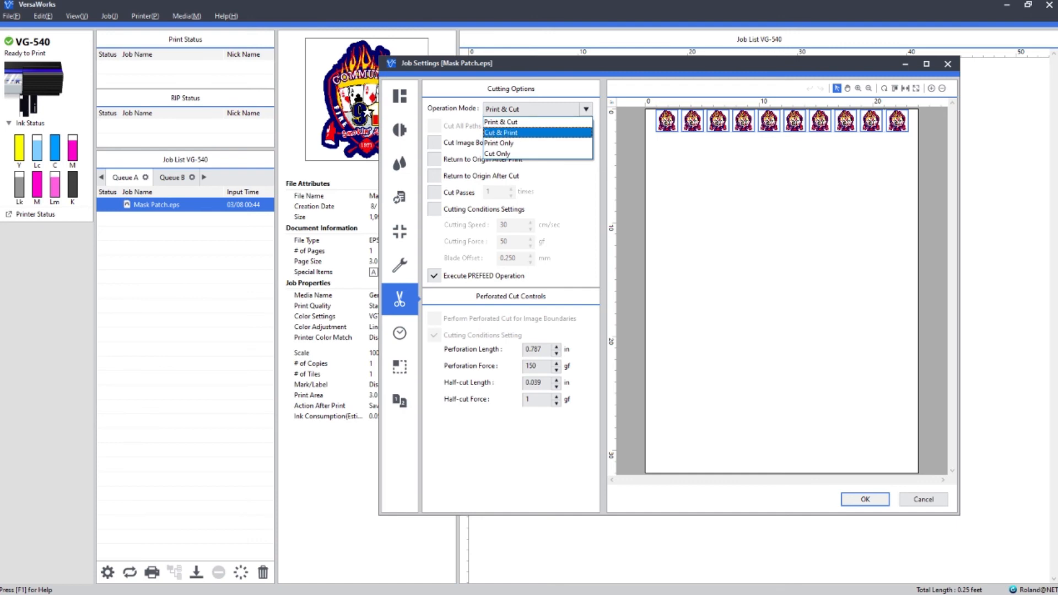
{"action": "key", "text": "Return"}
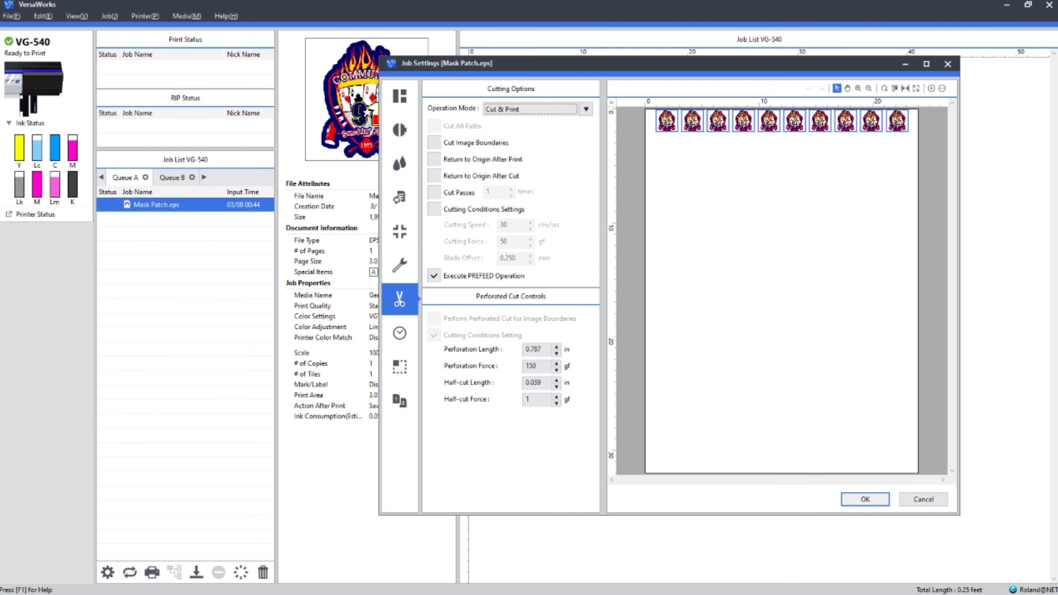
{"action": "key", "text": "Tab"}
{"action": "key", "text": "space"}
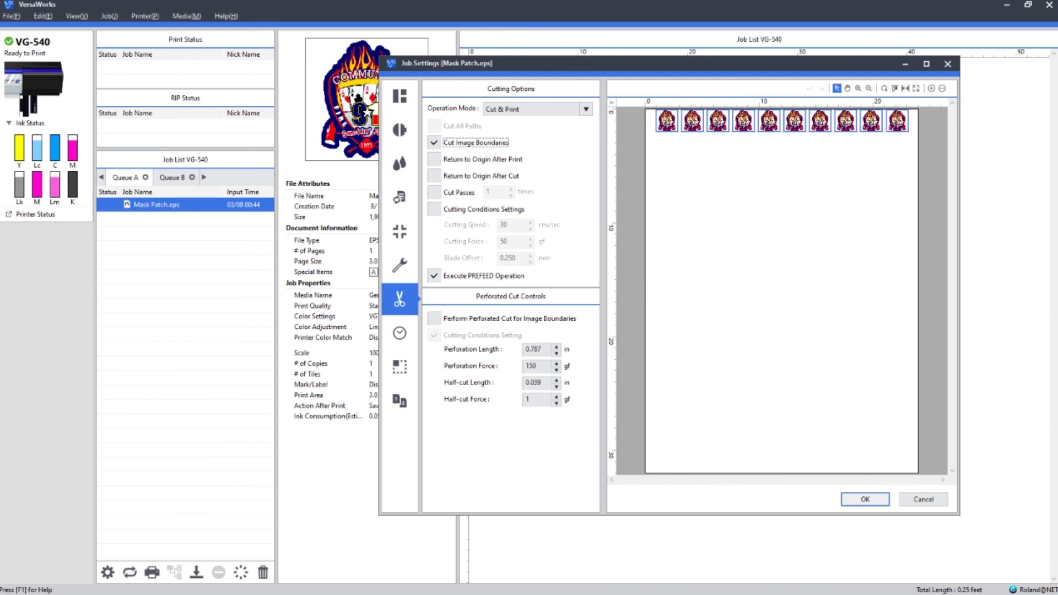
Step: Accept the job settings and send Mask Patch.eps to the printer with a print count of 1
{"action": "left_click", "coordinate": [399, 334]}
{"action": "left_click", "coordinate": [400, 367]}
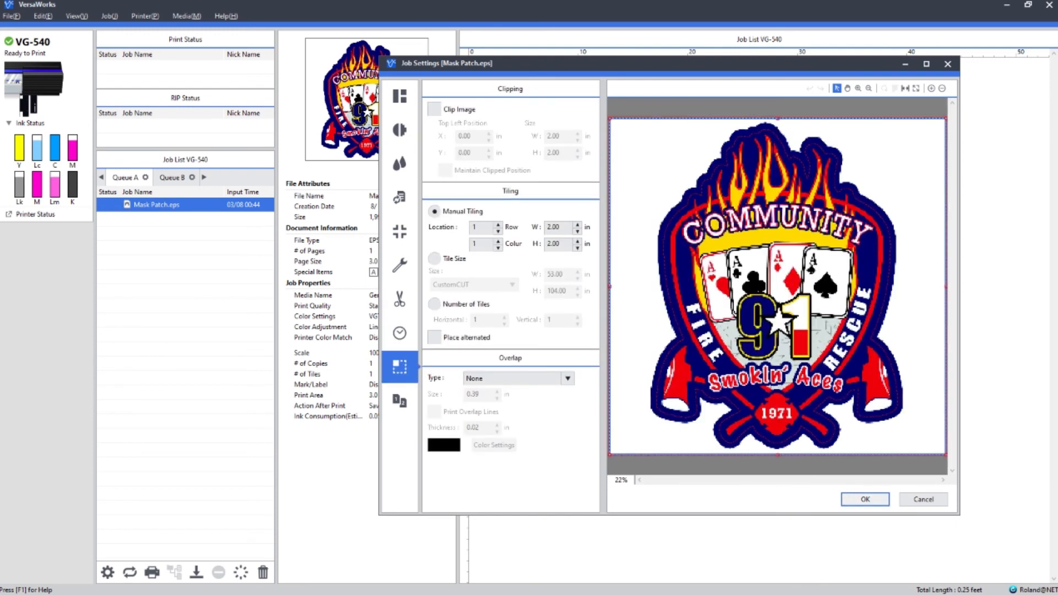
{"action": "key", "text": "Return"}
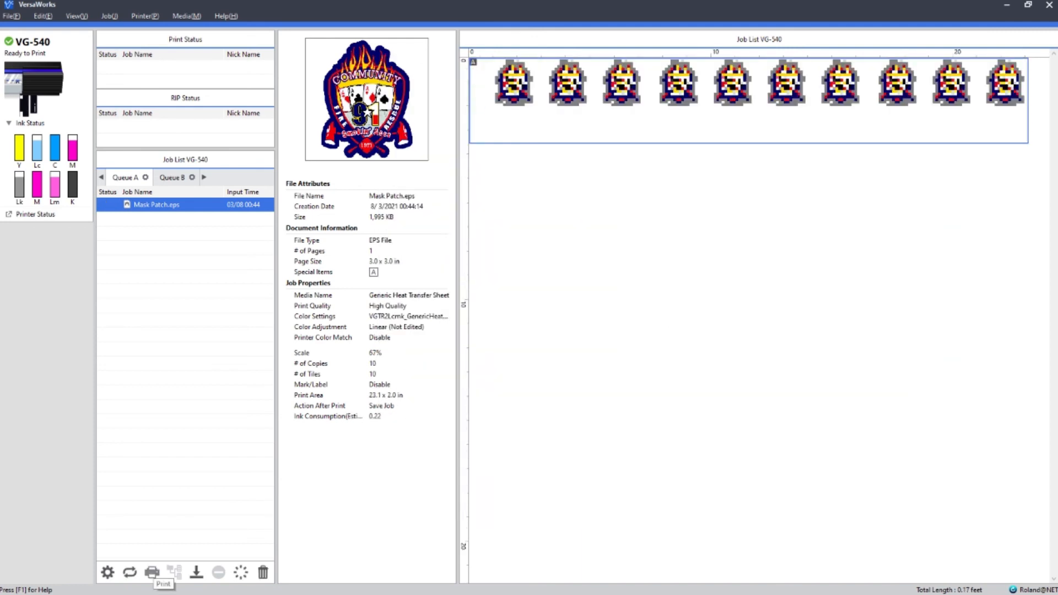
{"action": "left_click", "coordinate": [152, 572]}
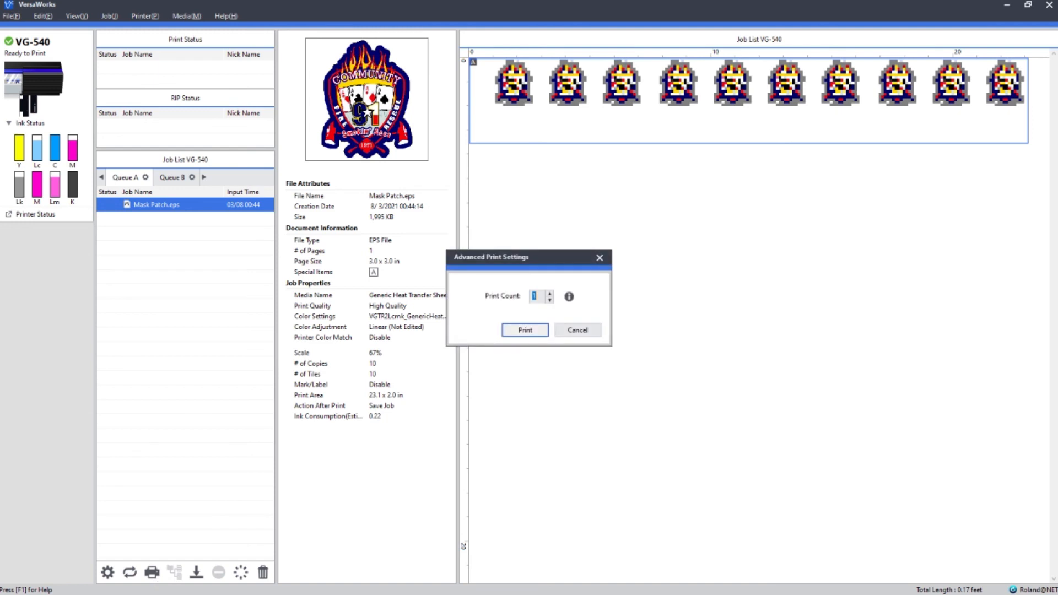
{"action": "key", "text": "Return"}
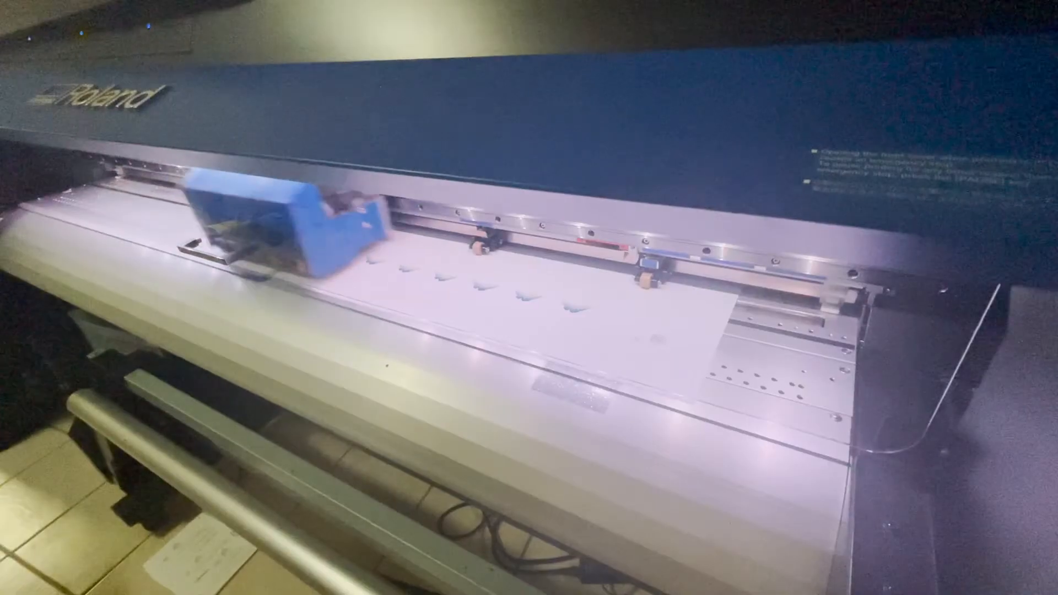